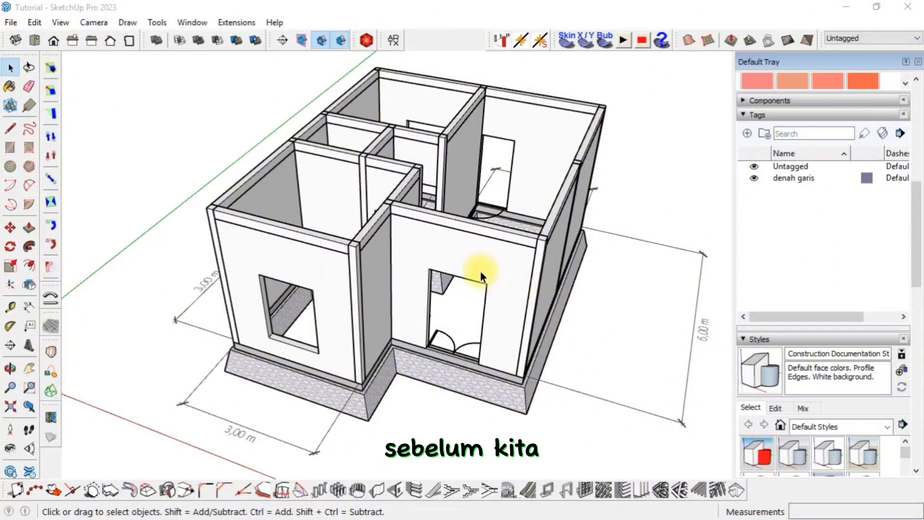
Step: Examine the house model's front walls, openings, roof-level beams and stone foundation from several angles
middle_drag(489, 268, 515, 144)
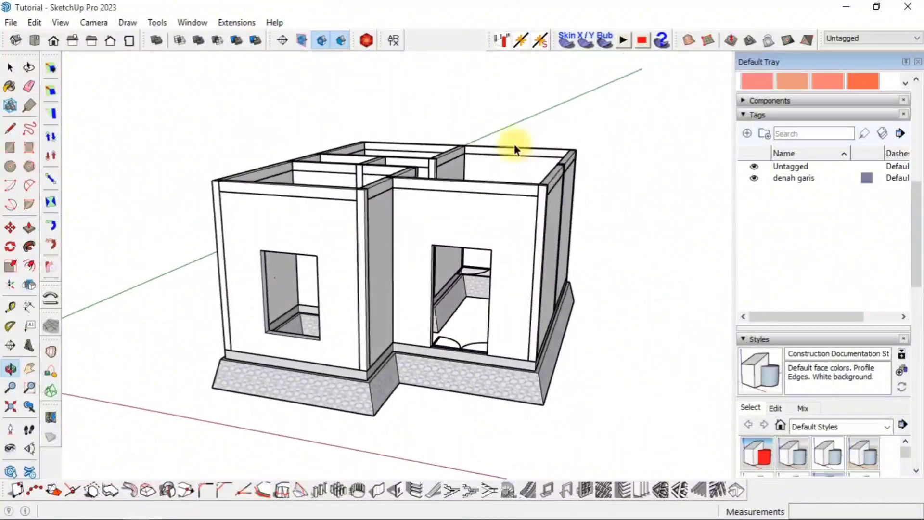
middle_drag(438, 320, 492, 336)
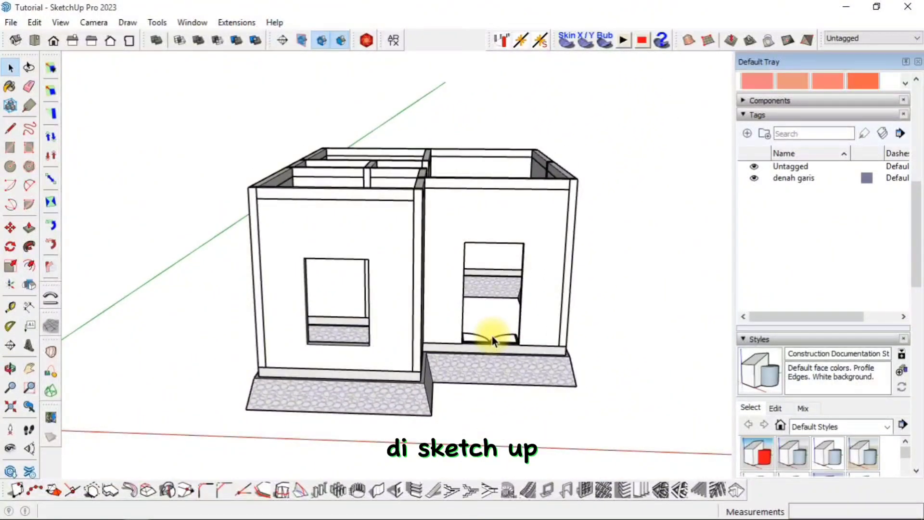
middle_drag(532, 253, 441, 231)
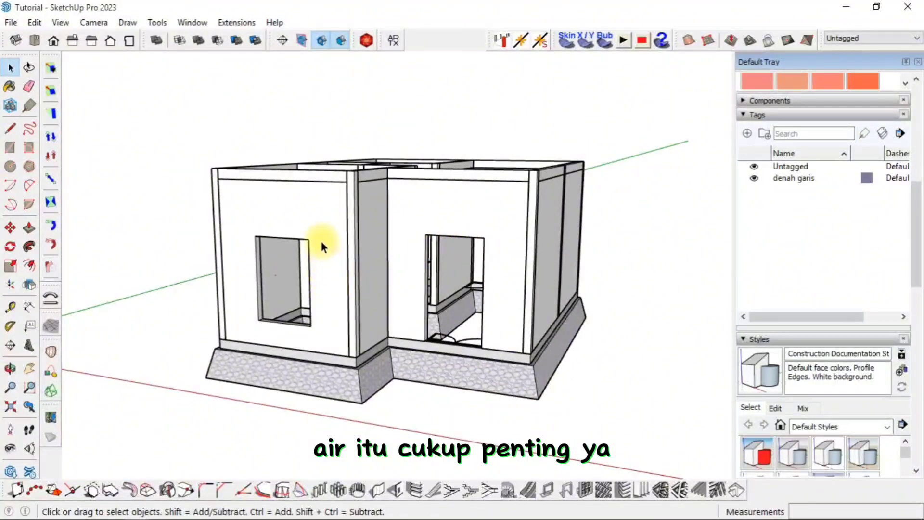
middle_drag(321, 246, 550, 253)
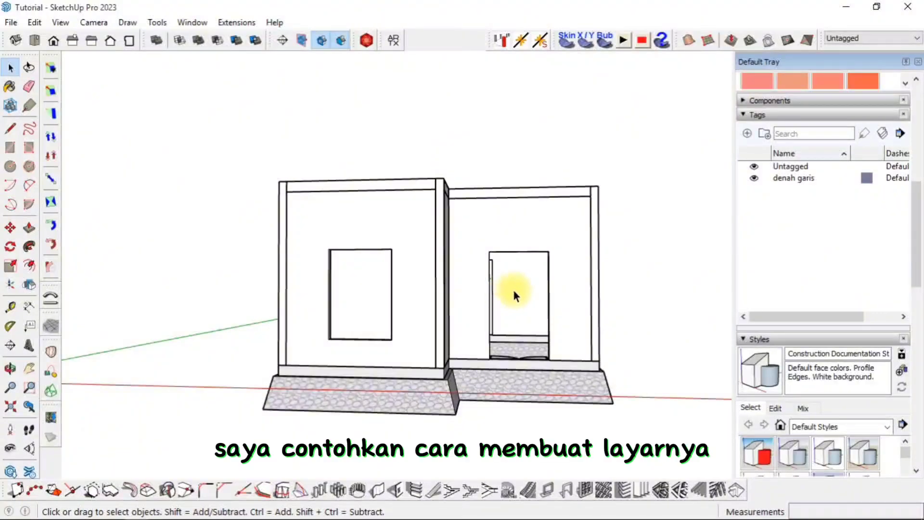
middle_drag(547, 309, 359, 363)
middle_drag(433, 222, 419, 324)
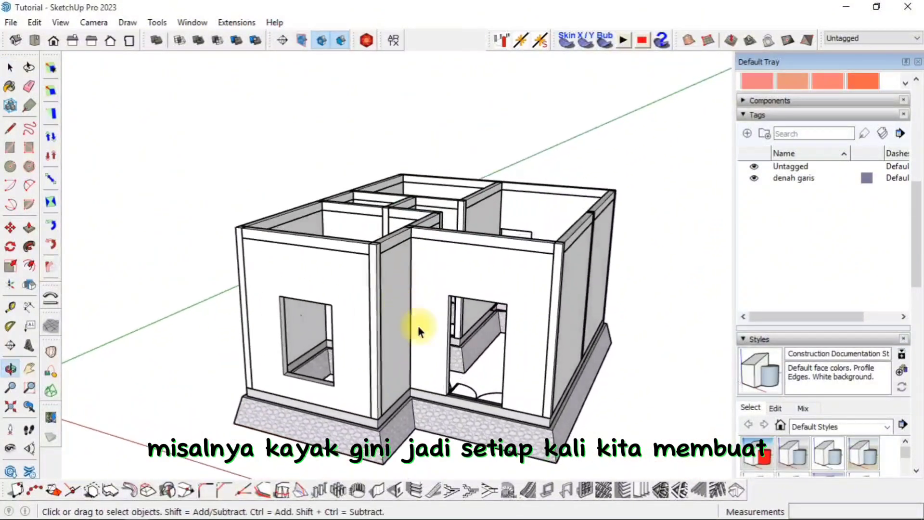
middle_drag(414, 402, 405, 351)
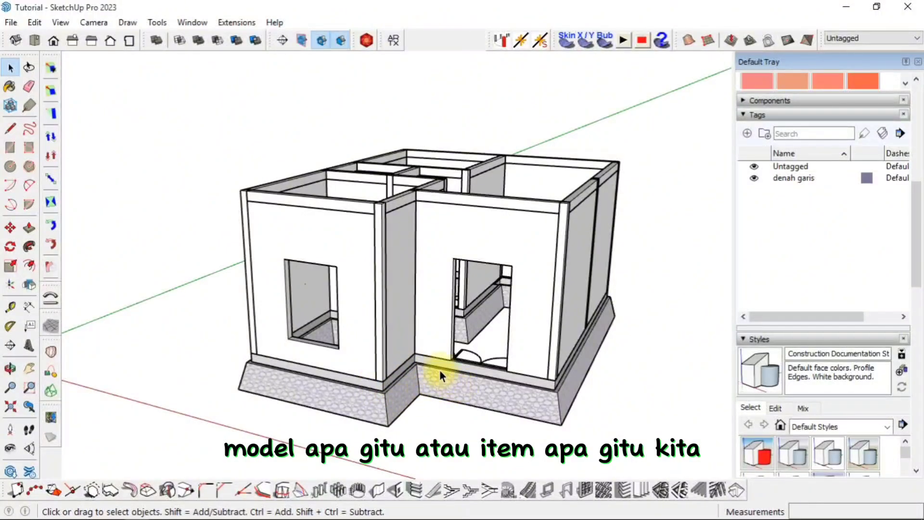
middle_drag(440, 370, 426, 383)
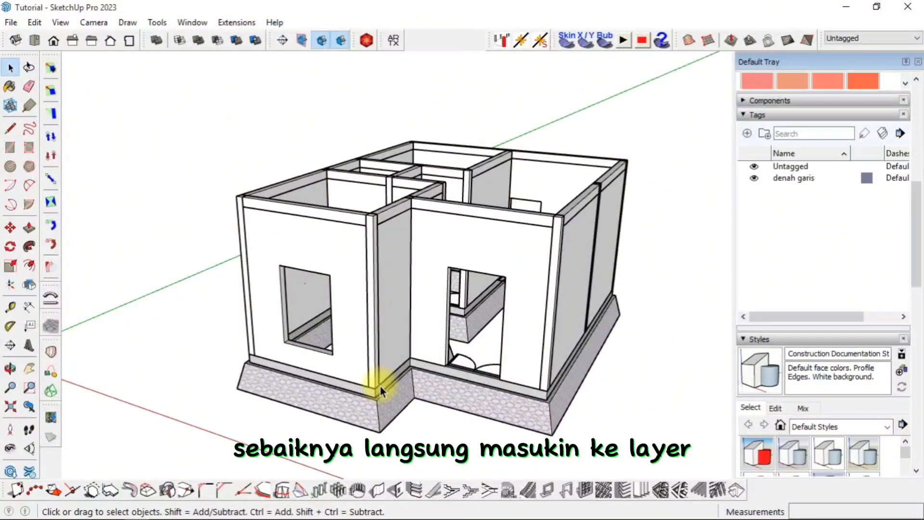
middle_drag(363, 406, 441, 312)
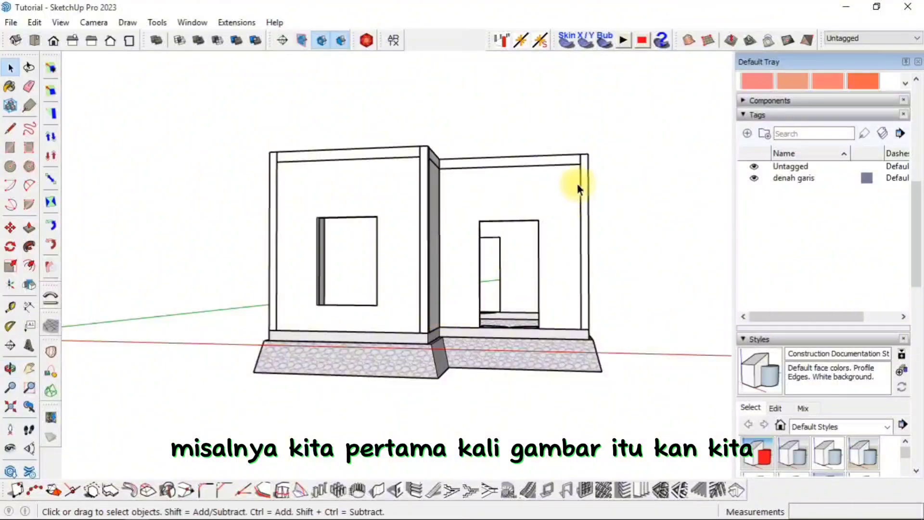
Step: Hide the walls, columns, top beams and the sloof beam so that only the stone foundation is isolated
drag(632, 103, 250, 283)
key(Delete)
middle_drag(350, 288, 324, 380)
key(space)
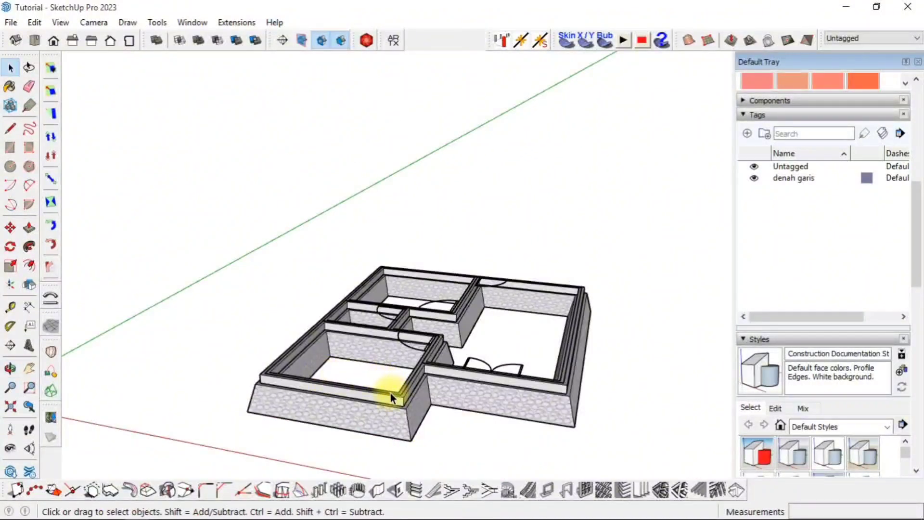
click(388, 393)
key(Delete)
middle_drag(410, 364, 413, 339)
scroll(416, 351, up, 2)
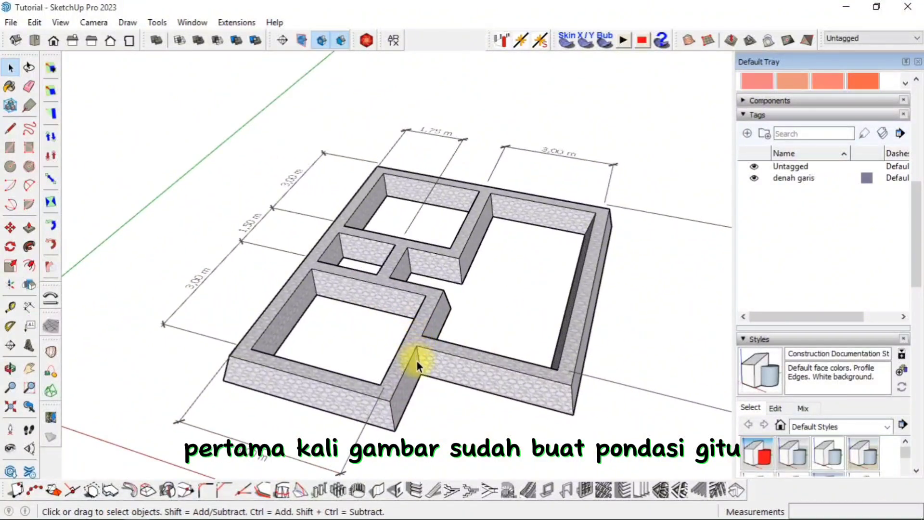
Step: Create a new tag named Pondasi for the foundation
middle_drag(417, 381, 413, 382)
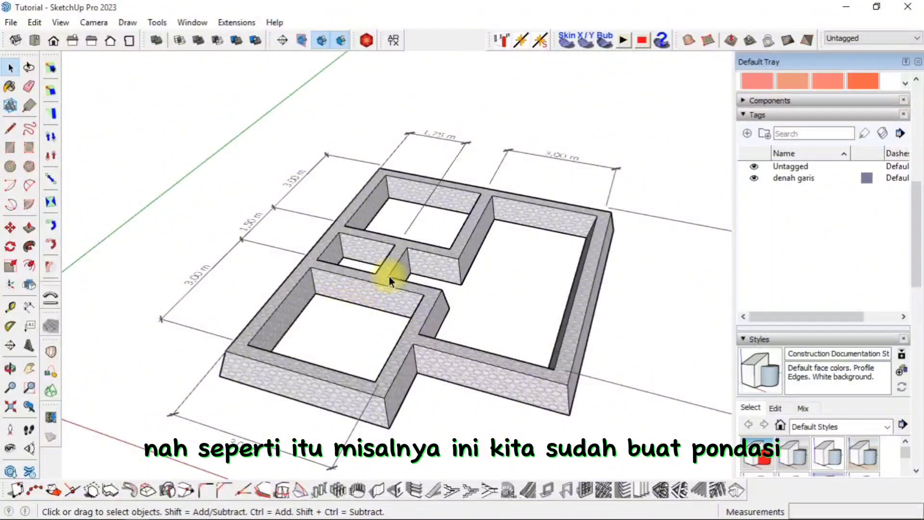
click(432, 356)
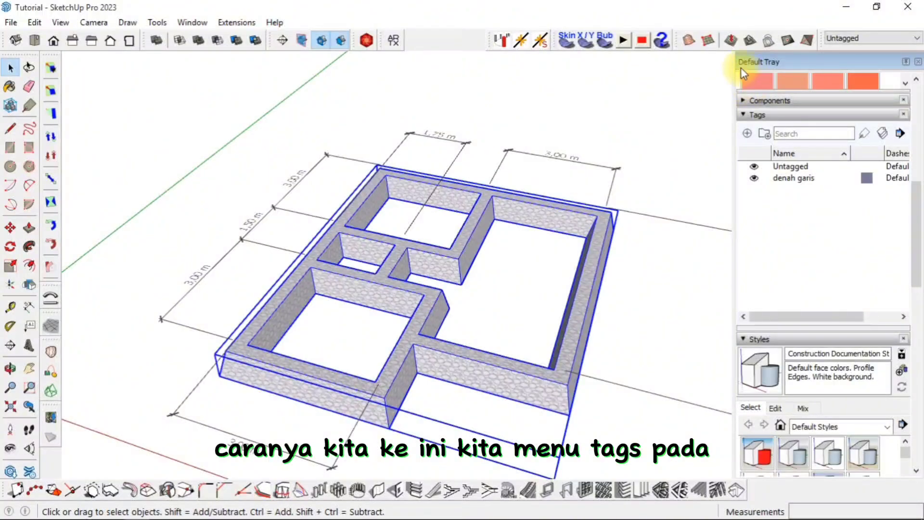
click(747, 134)
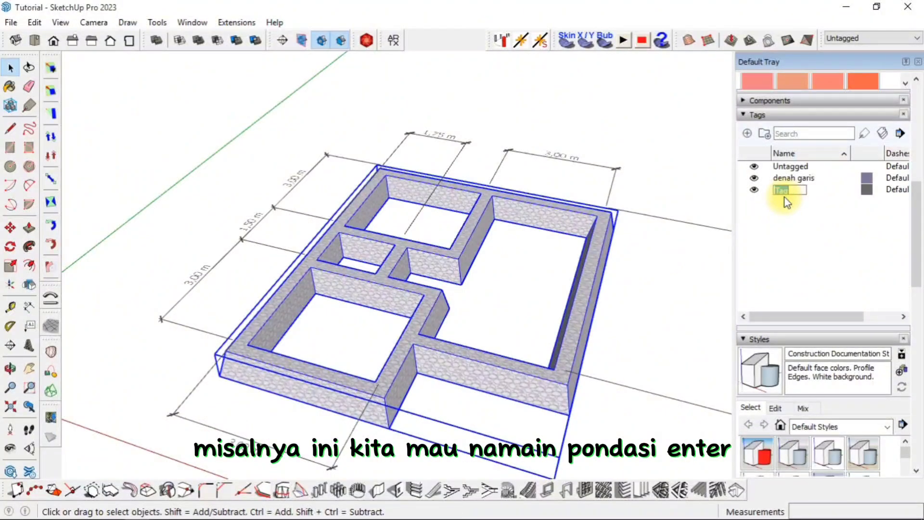
text(Pondasi)
key(Return)
scroll(784, 198, down, 3)
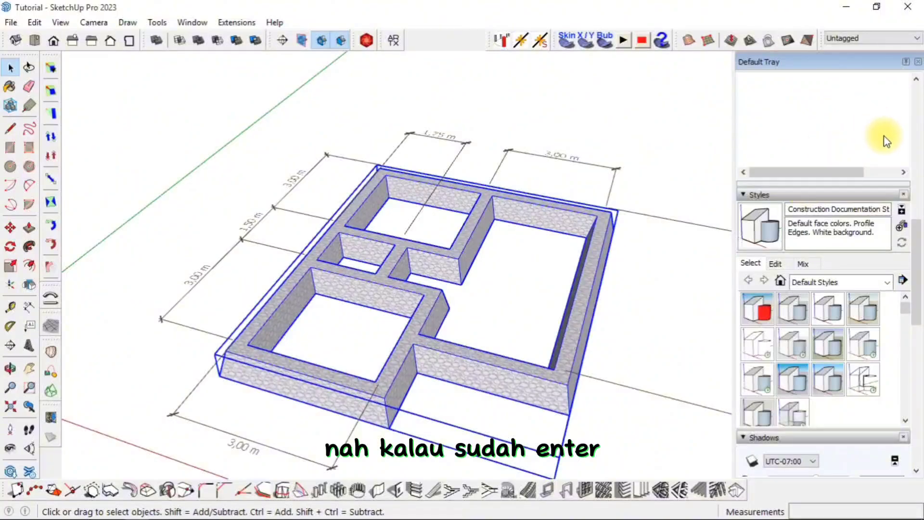
scroll(809, 240, up, 4)
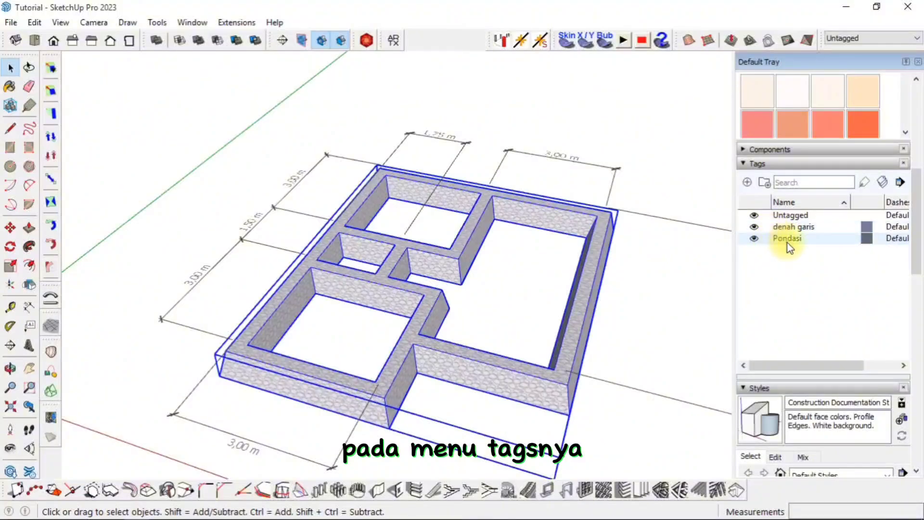
Step: Assign the stone foundation group to the Pondasi tag
click(653, 328)
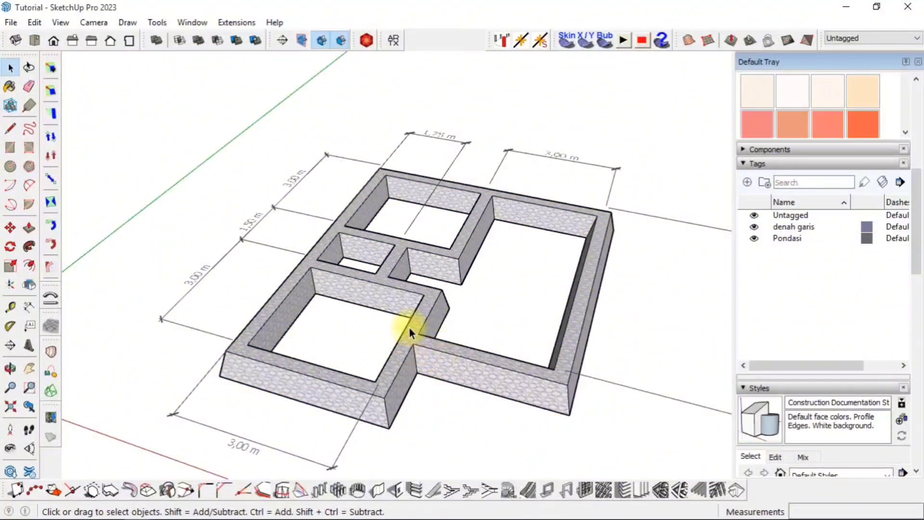
click(413, 353)
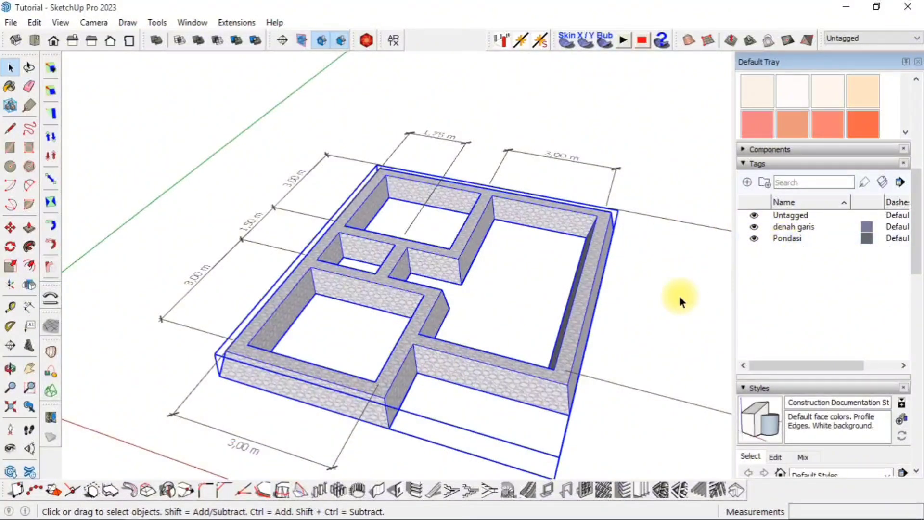
click(637, 334)
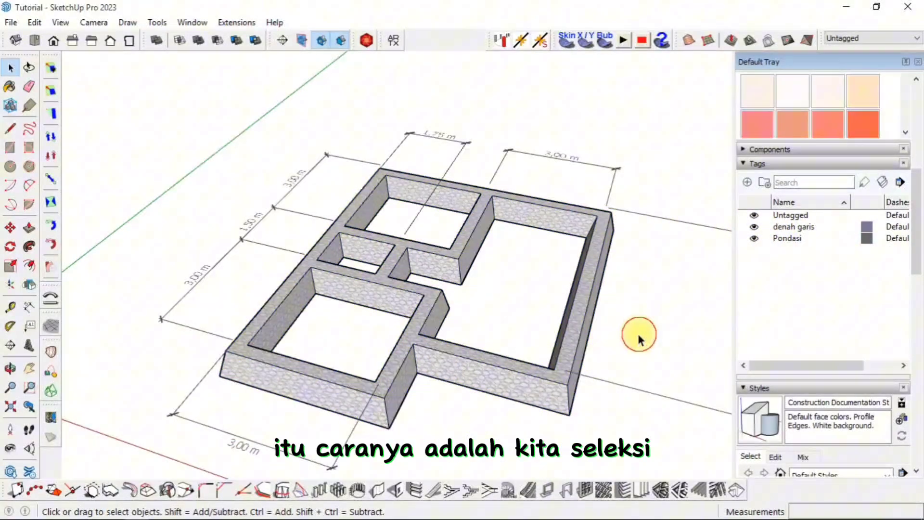
click(480, 365)
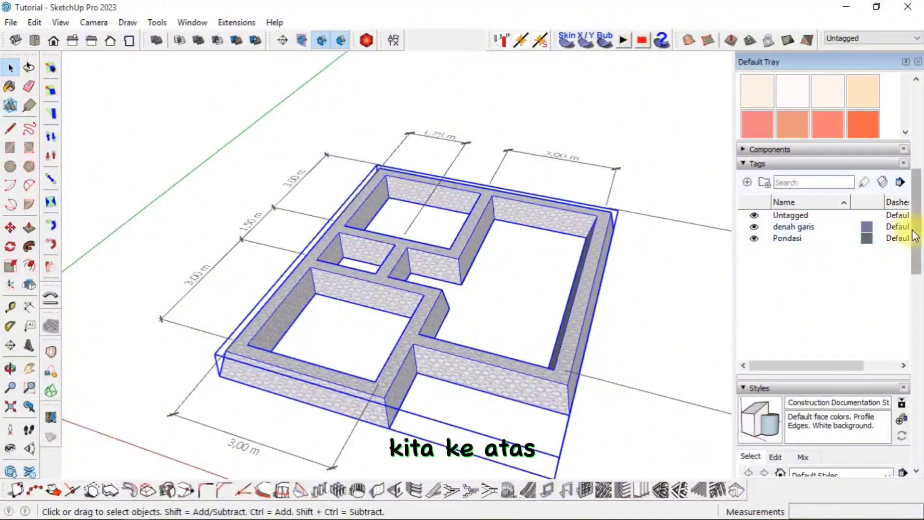
drag(917, 235, 917, 144)
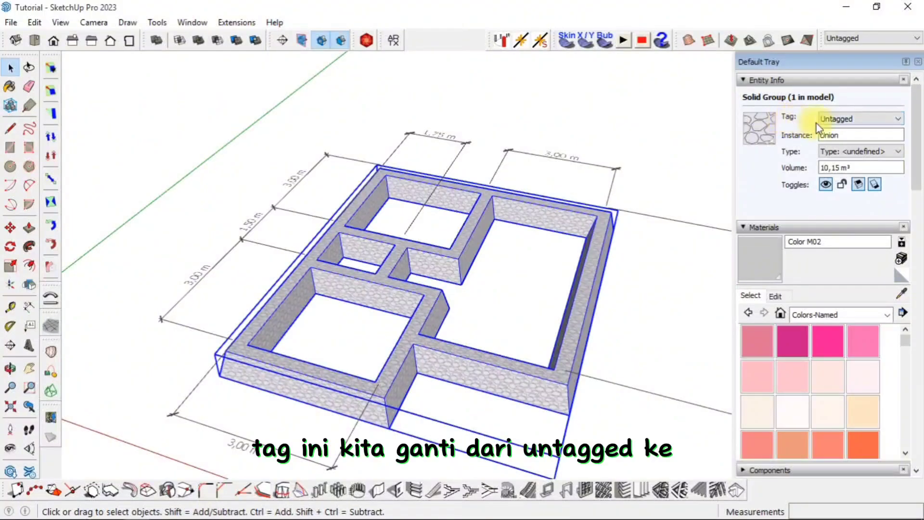
click(861, 119)
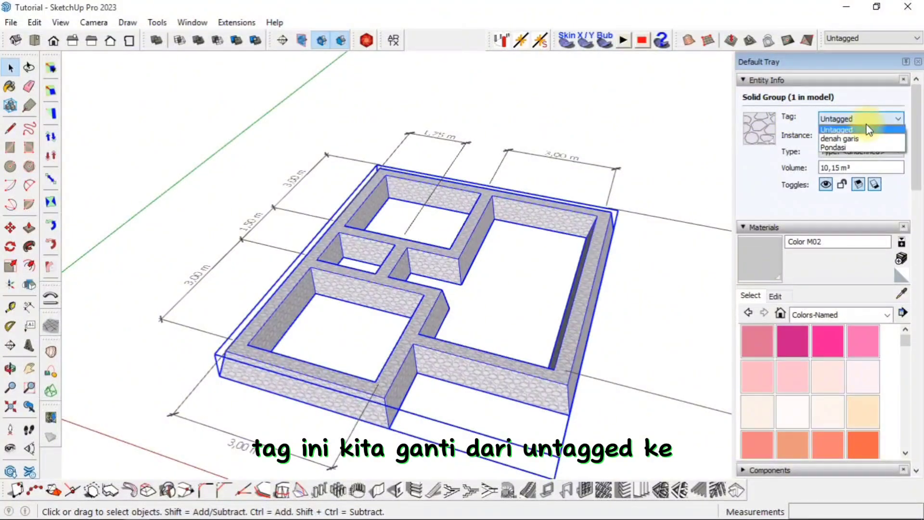
click(841, 150)
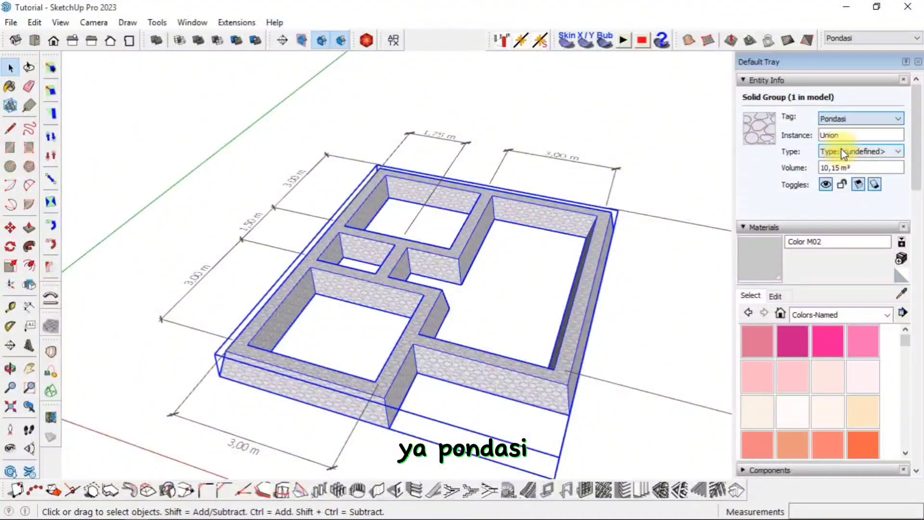
Step: Switch the Pondasi tag's visibility off and on again to check that it controls the foundation
drag(917, 129, 918, 221)
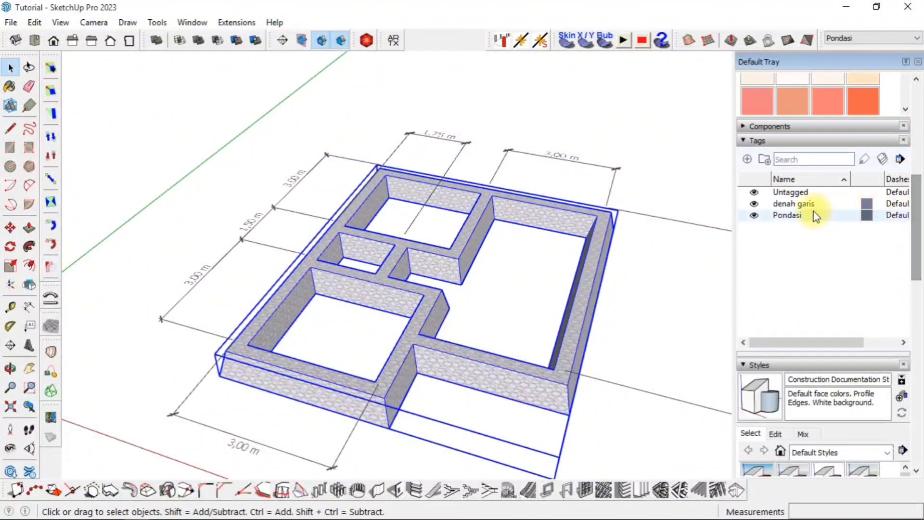
click(754, 215)
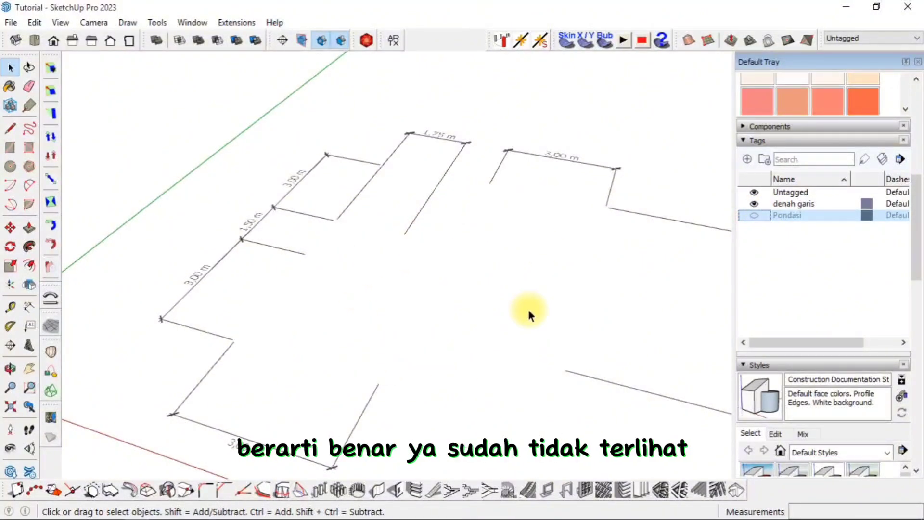
click(754, 215)
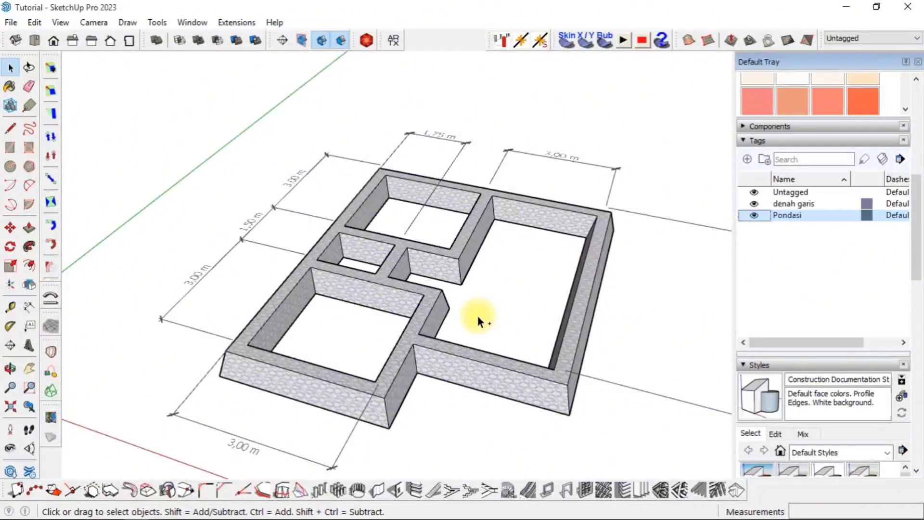
Step: Unhide all the hidden building parts above the foundation, including the sloof, walls, columns and beams
key(ctrl+j)
middle_drag(475, 316, 441, 267)
middle_drag(370, 330, 366, 414)
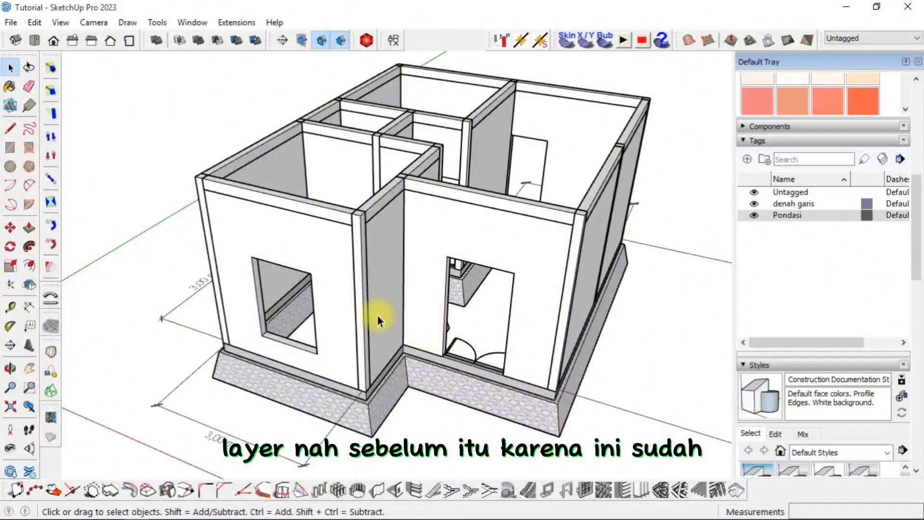
middle_drag(409, 325, 455, 267)
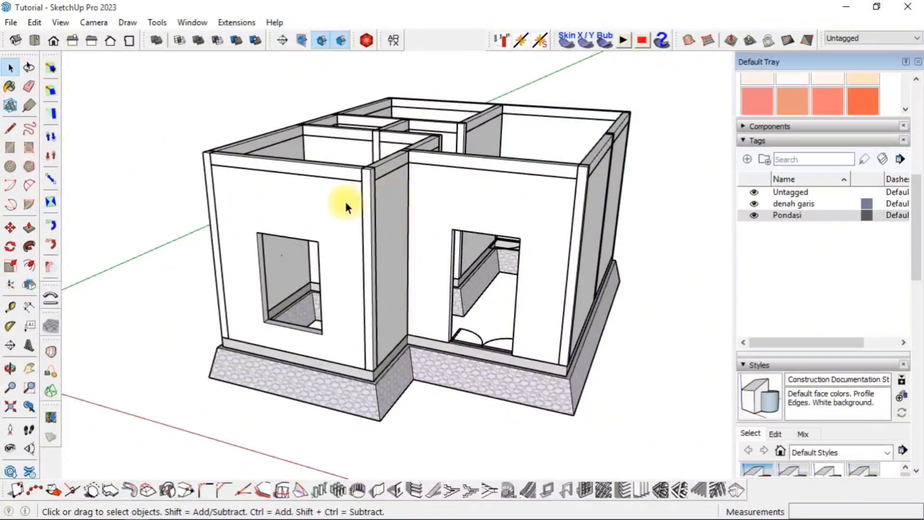
middle_drag(346, 202, 350, 195)
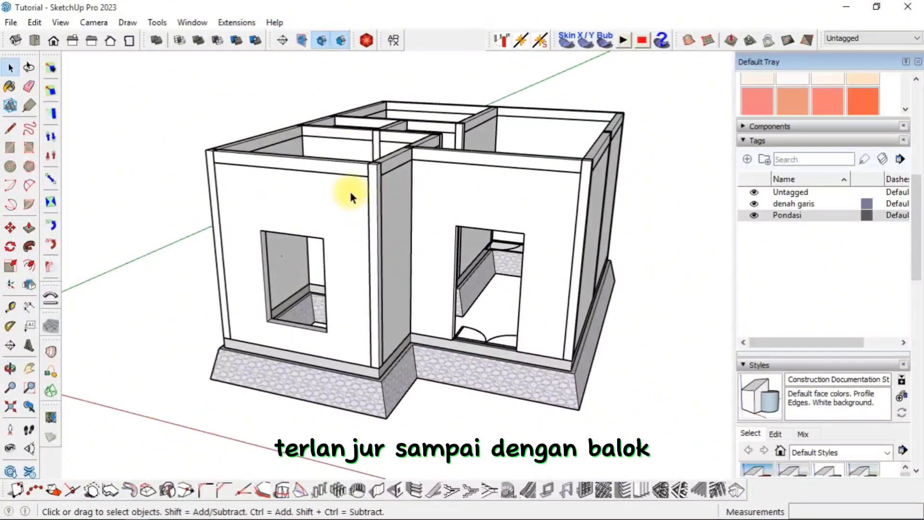
Step: Create another tag and name it Sloof
click(747, 159)
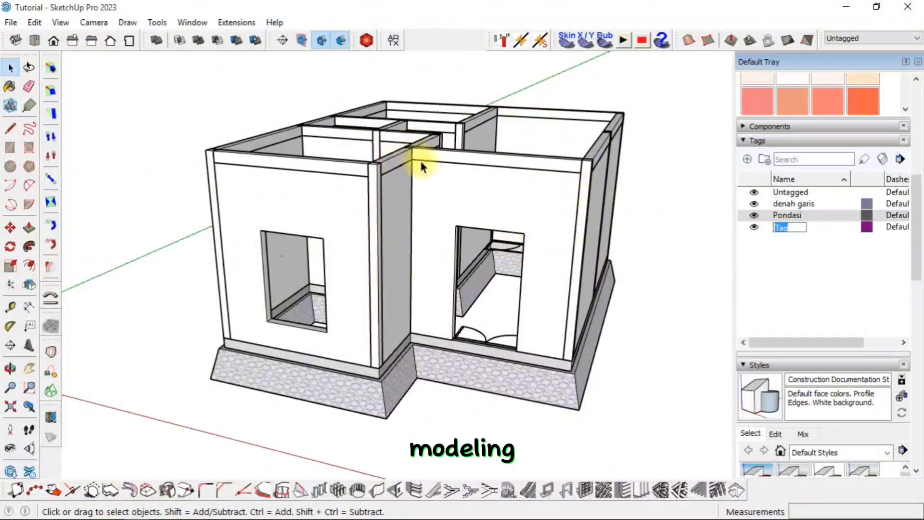
middle_drag(420, 159, 407, 230)
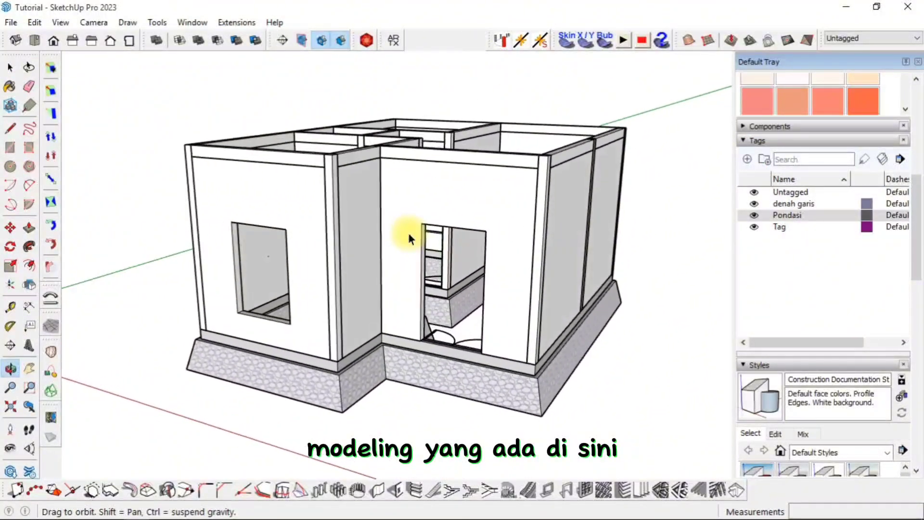
click(777, 226)
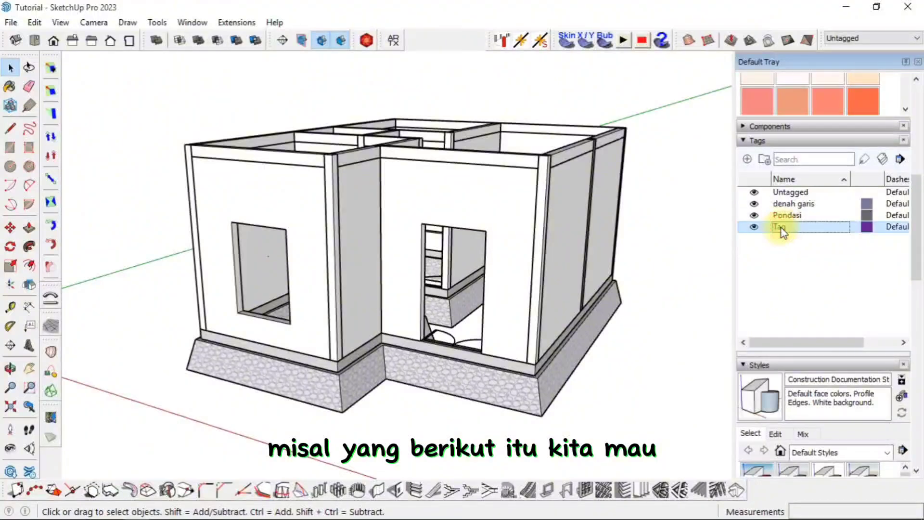
click(779, 228)
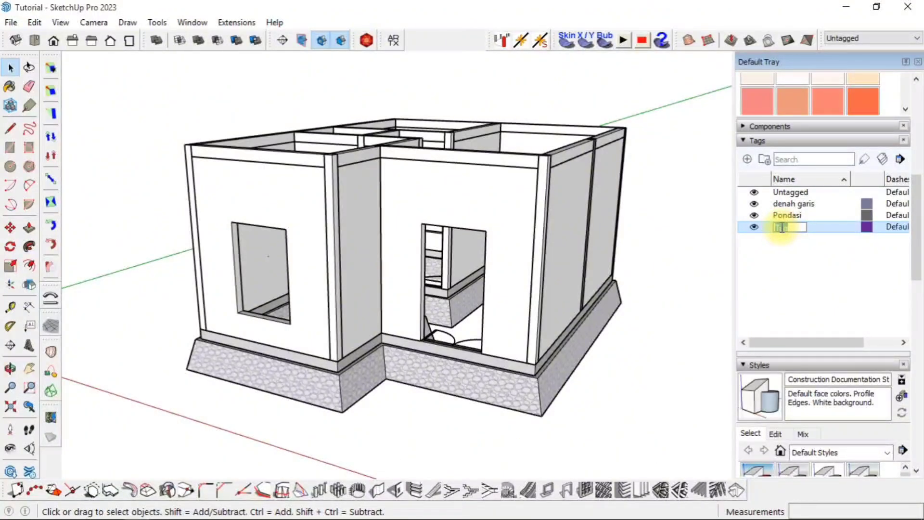
text(Sloof)
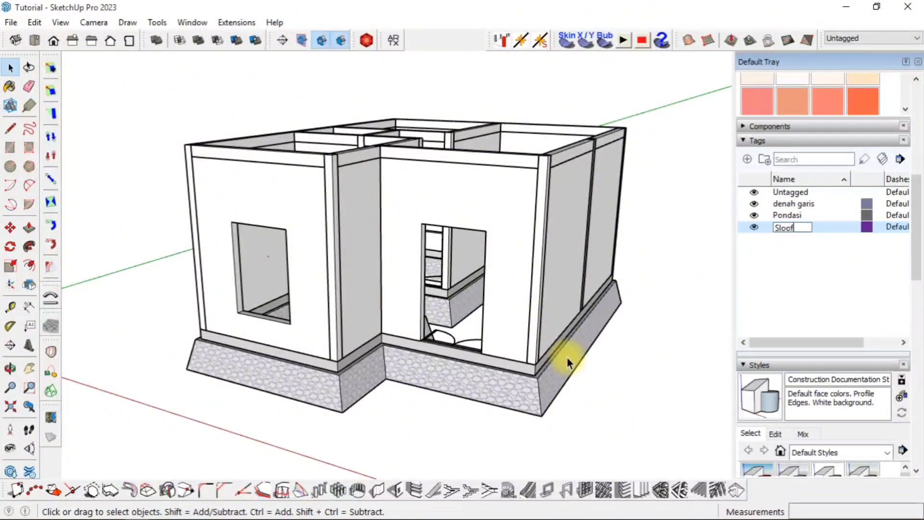
key(Return)
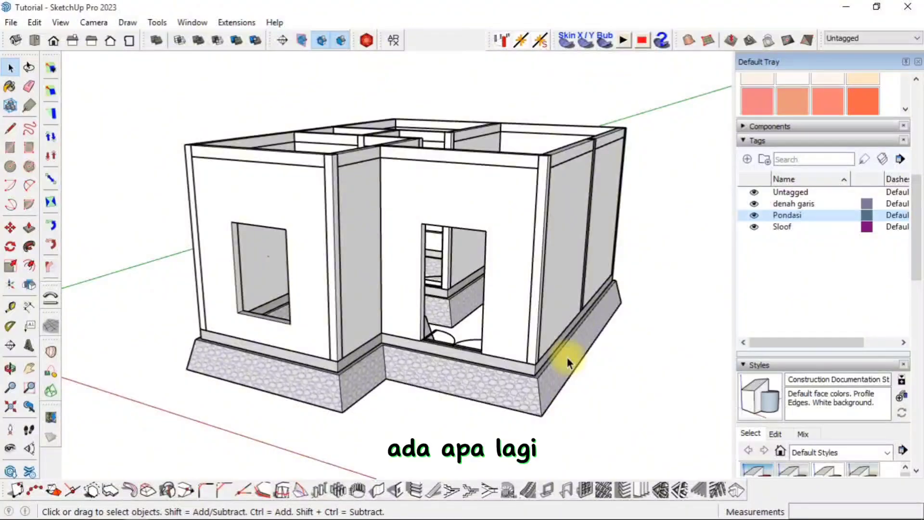
Step: Create two more tags named Kolom and Dinding
click(746, 159)
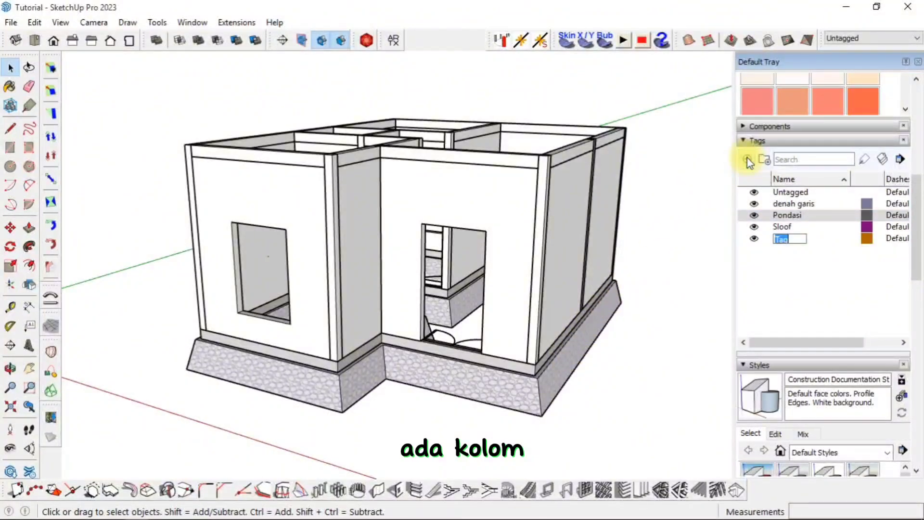
text(Kolom)
key(Return)
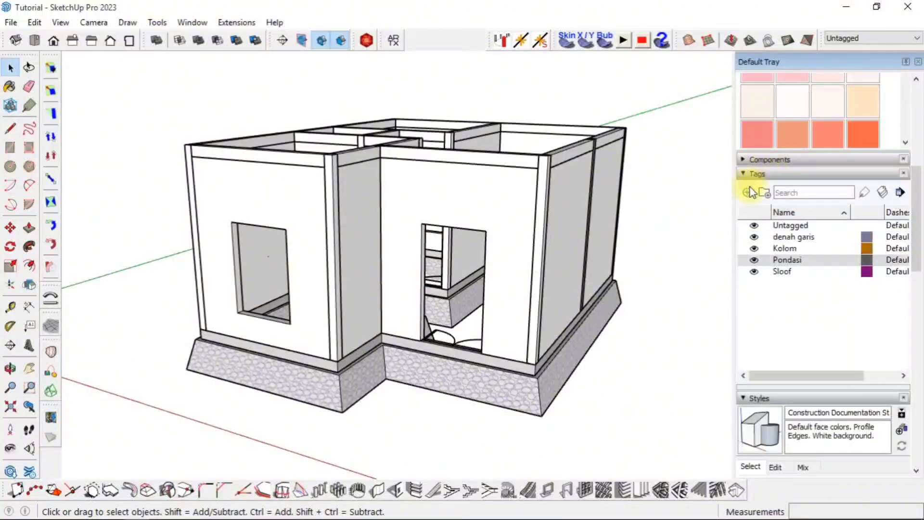
click(746, 192)
text(Dindi)
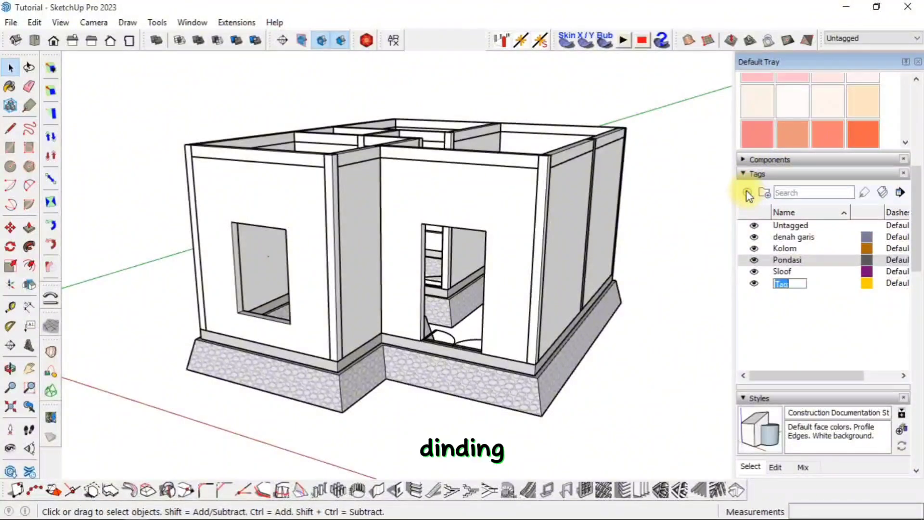
text(ng)
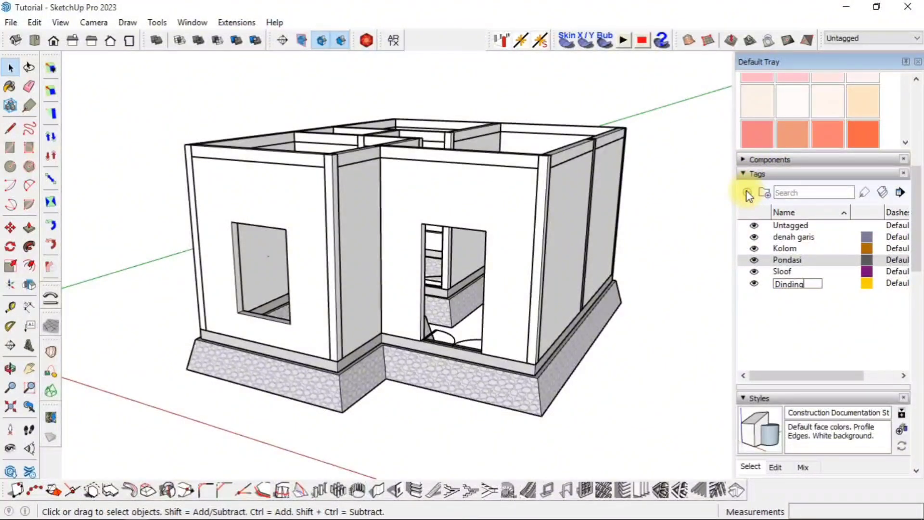
key(Return)
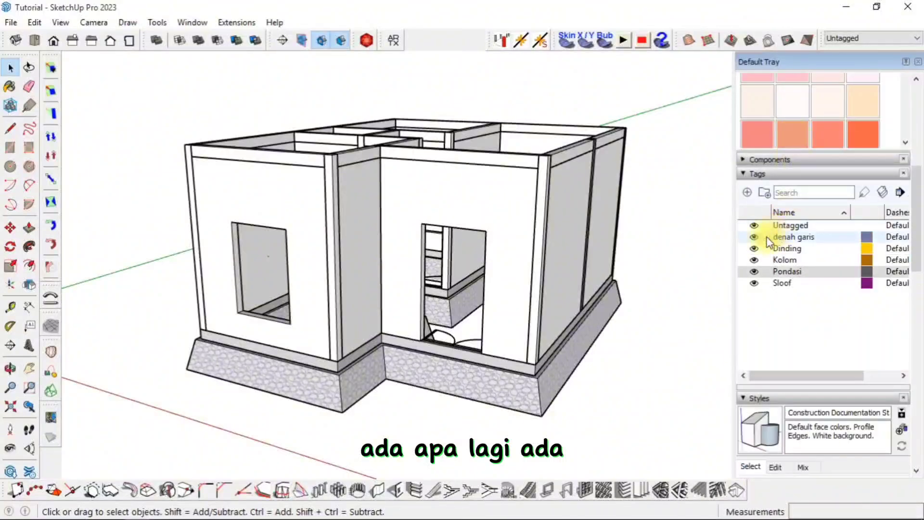
Step: Create one more tag named Balok
click(748, 192)
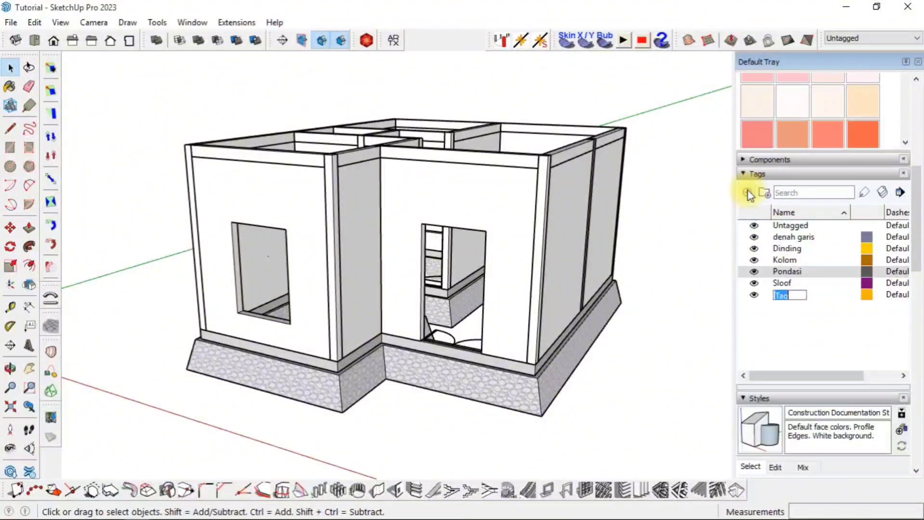
text(Balok)
key(Return)
Step: Collapse the Materials section of the tray and move the Tags section directly beneath Entity Info
scroll(748, 191, down, 4)
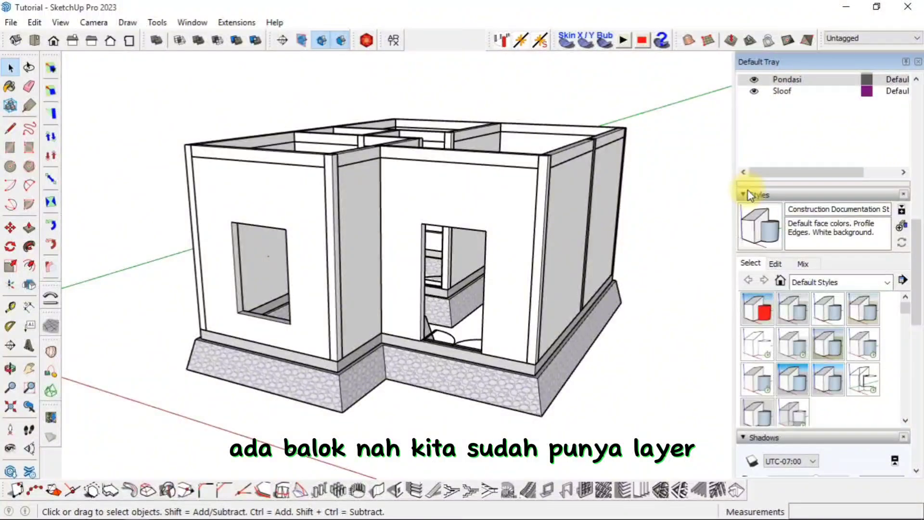
scroll(749, 195, up, 5)
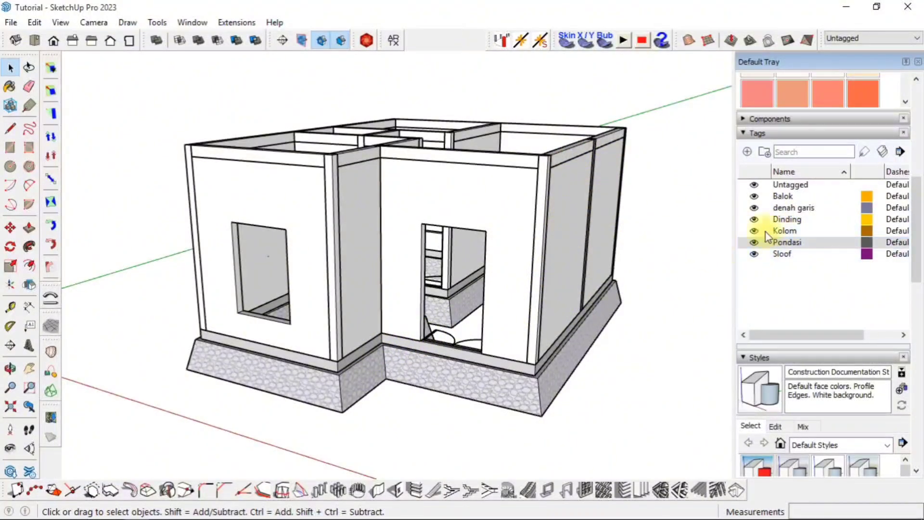
drag(914, 235, 916, 150)
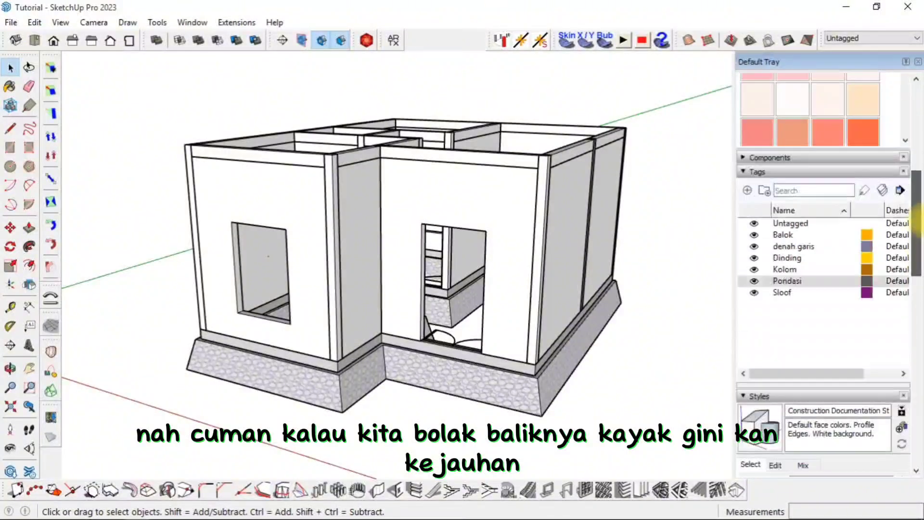
scroll(826, 180, up, 8)
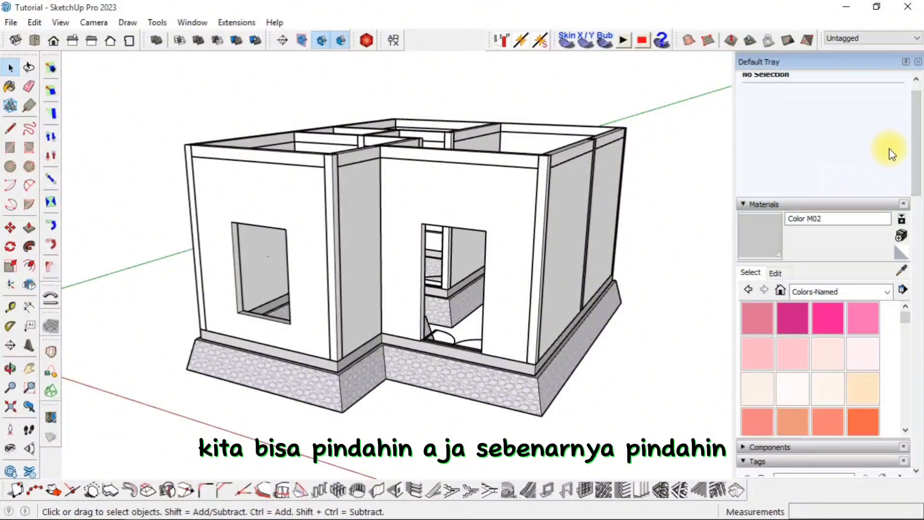
scroll(880, 146, up, 2)
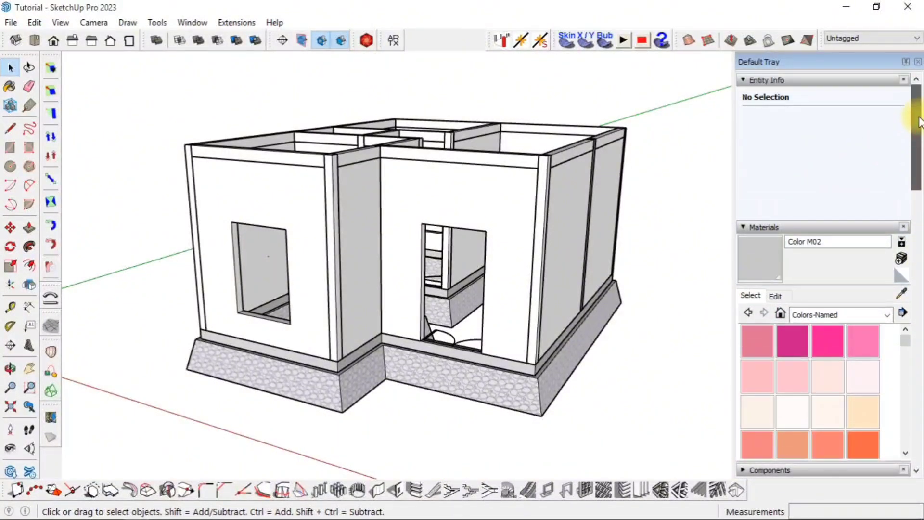
click(742, 228)
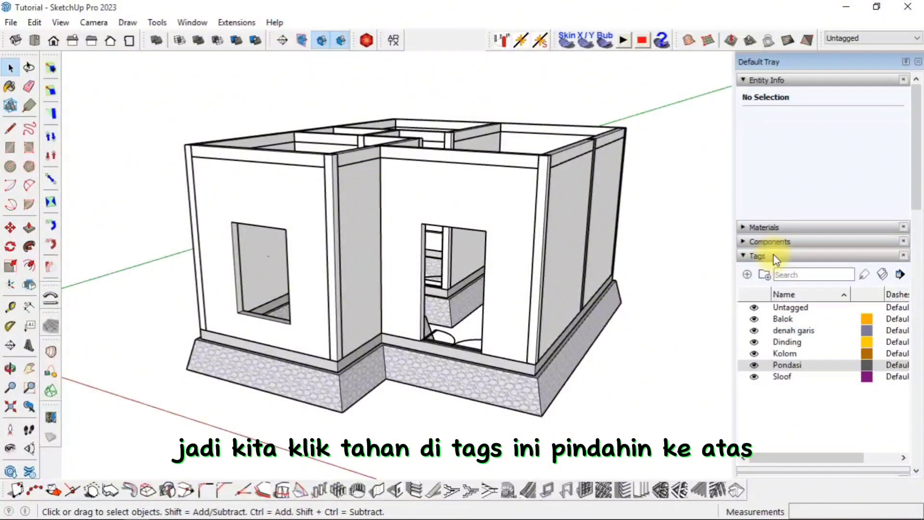
drag(776, 259, 775, 225)
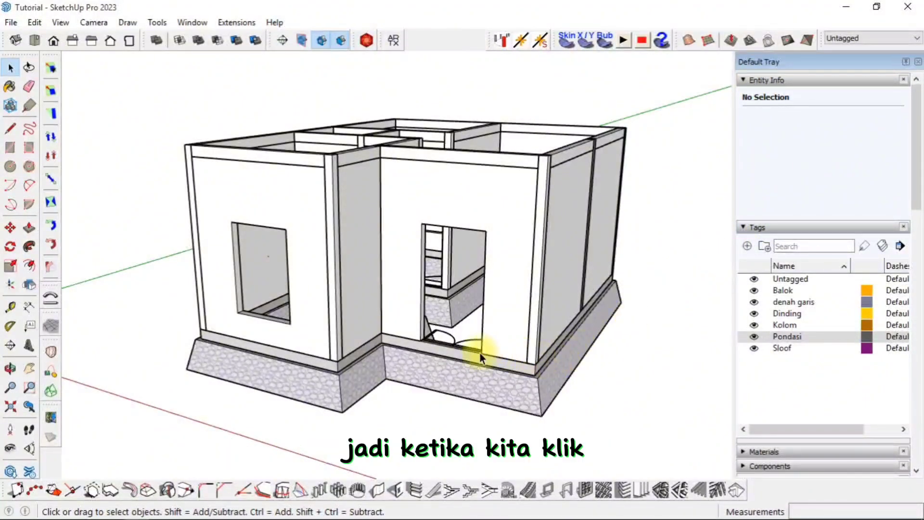
Step: Assign the sloof group above the stone foundation to the Sloof tag and hide the Sloof and Pondasi tags
click(434, 347)
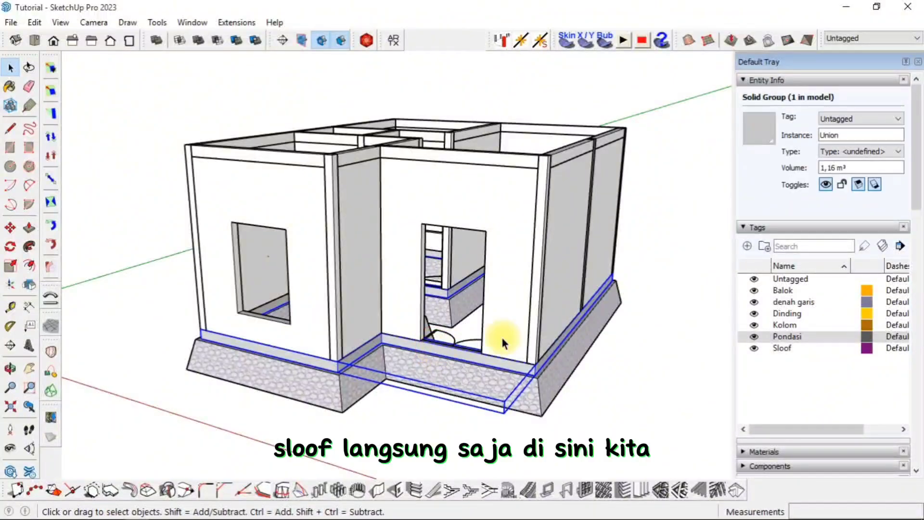
click(896, 120)
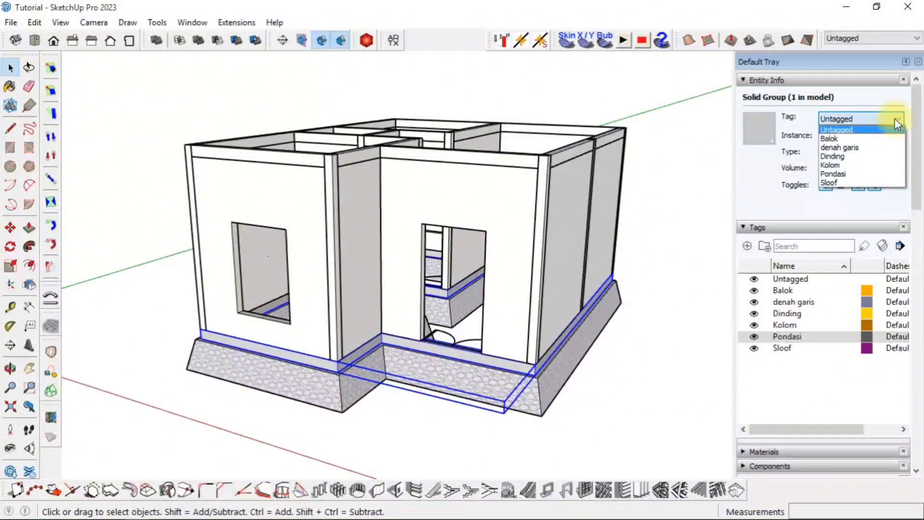
click(836, 183)
click(754, 348)
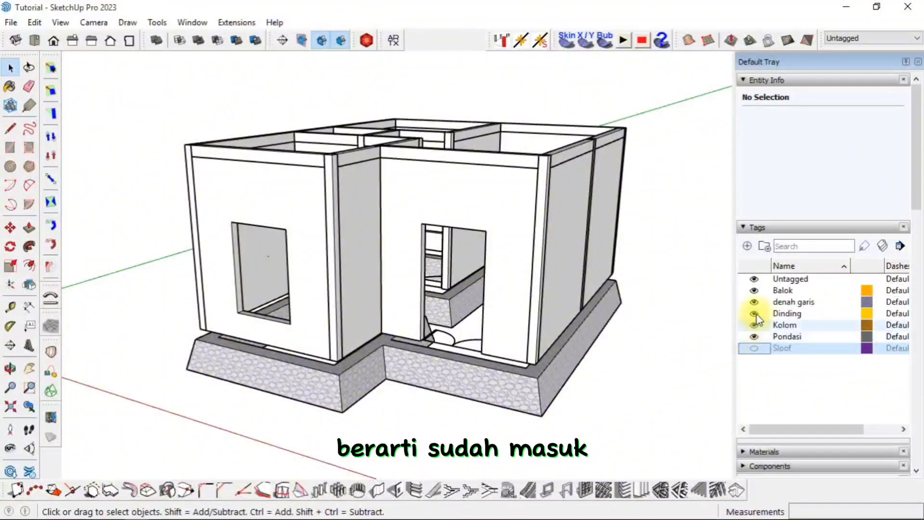
click(754, 336)
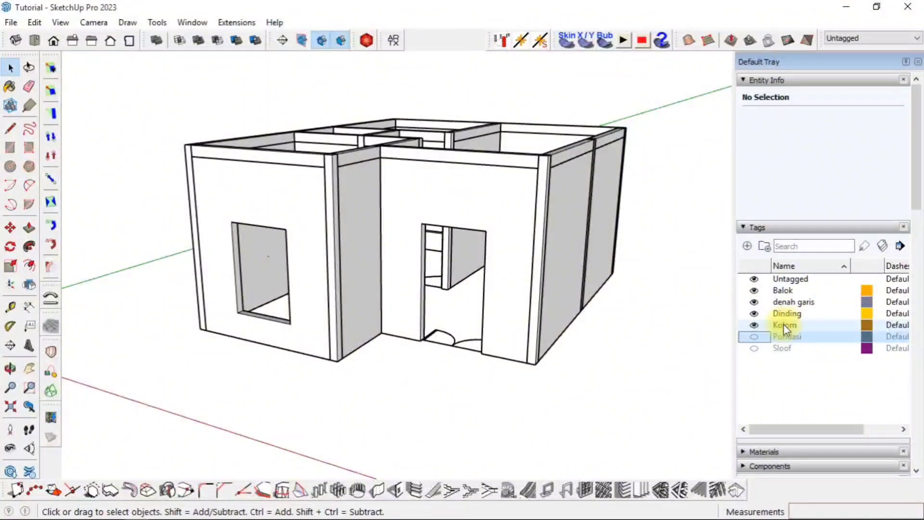
Step: Hide the front walls with the door and window openings and the cross walls behind them
middle_drag(449, 325, 537, 251)
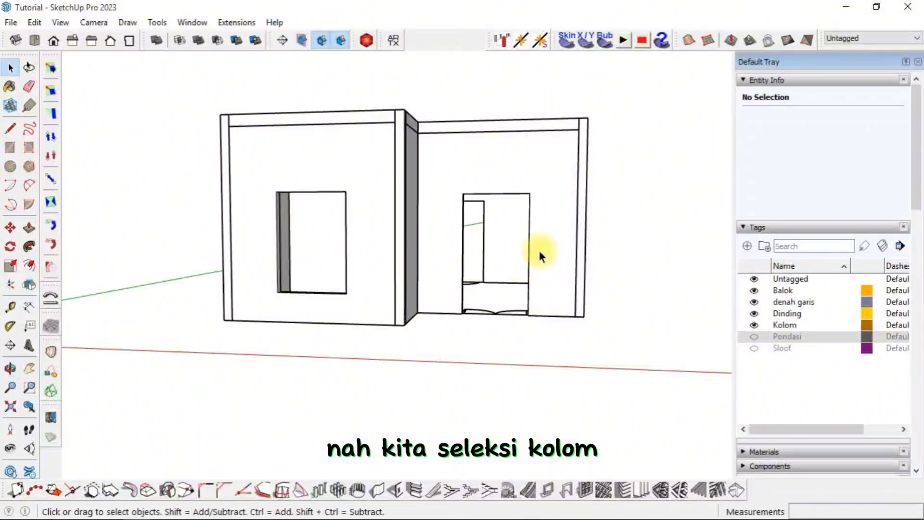
drag(544, 190, 460, 270)
key(Delete)
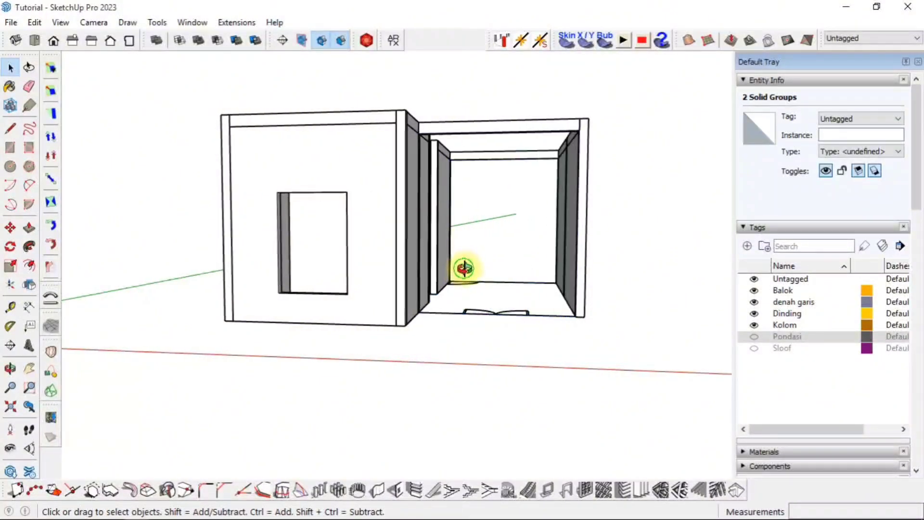
click(345, 203)
key(Delete)
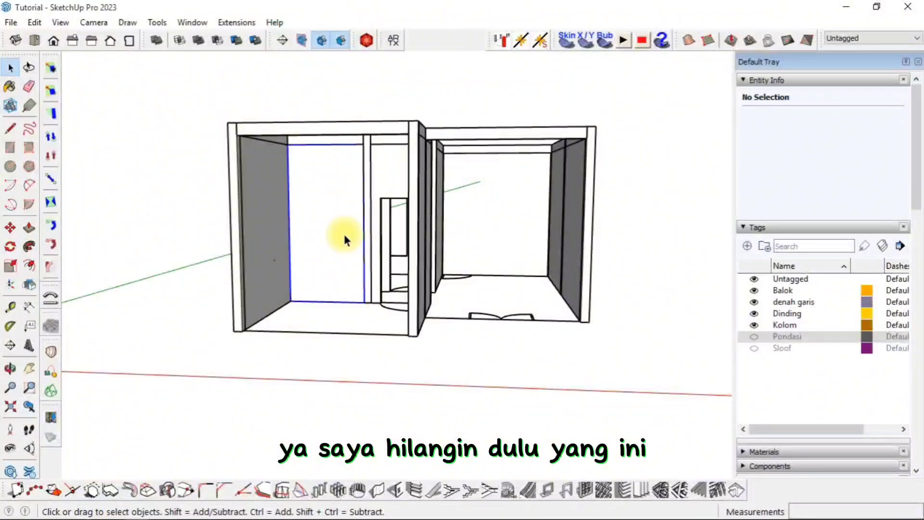
click(345, 239)
key(Delete)
Step: Hide the remaining interior wall panels so only the columns, beams and floor plan lines are left
middle_drag(313, 209, 268, 227)
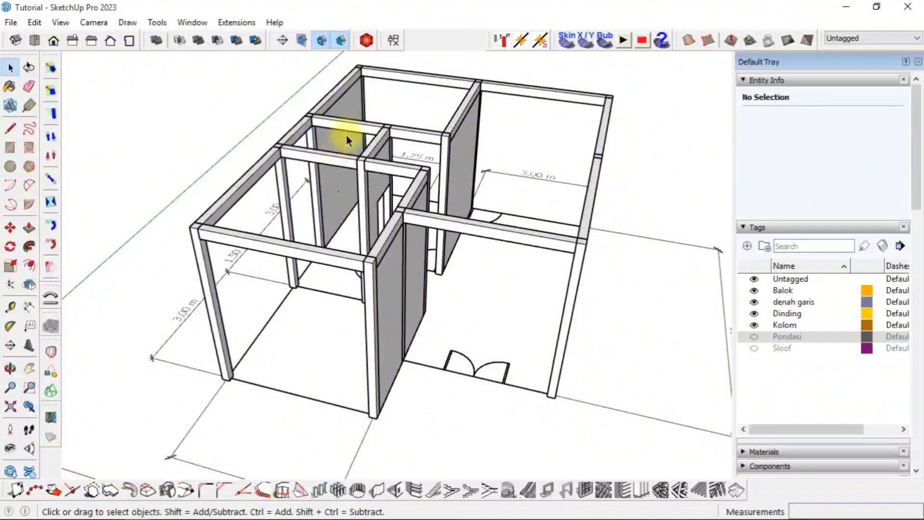
click(335, 141)
key(Delete)
click(460, 157)
key(Delete)
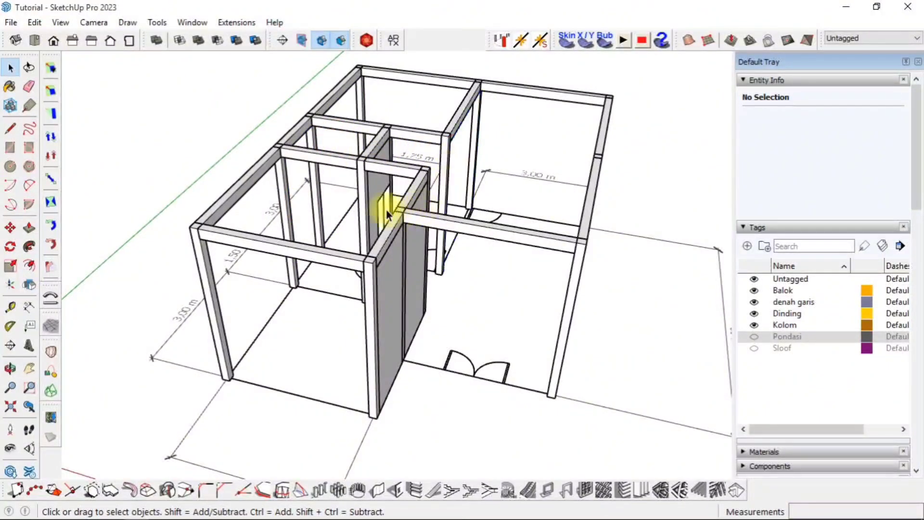
click(393, 285)
key(Delete)
click(411, 261)
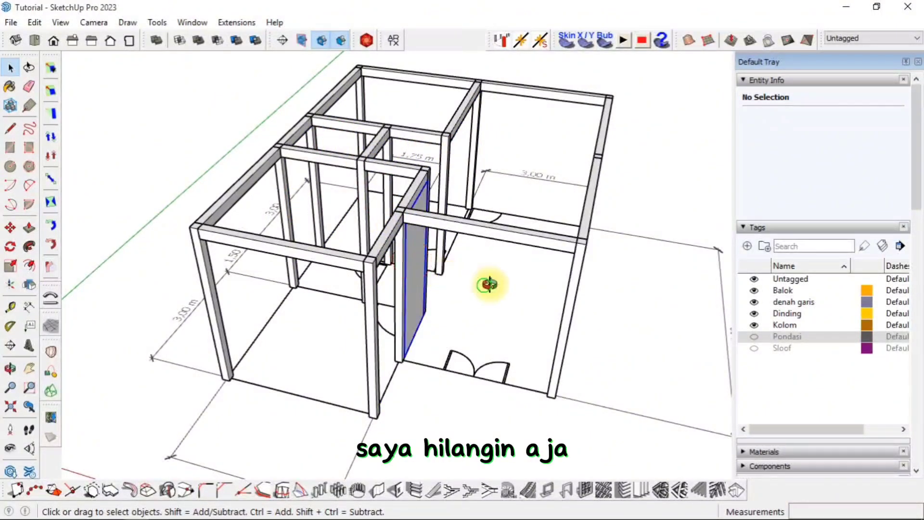
middle_drag(489, 283, 542, 205)
key(Delete)
key(space)
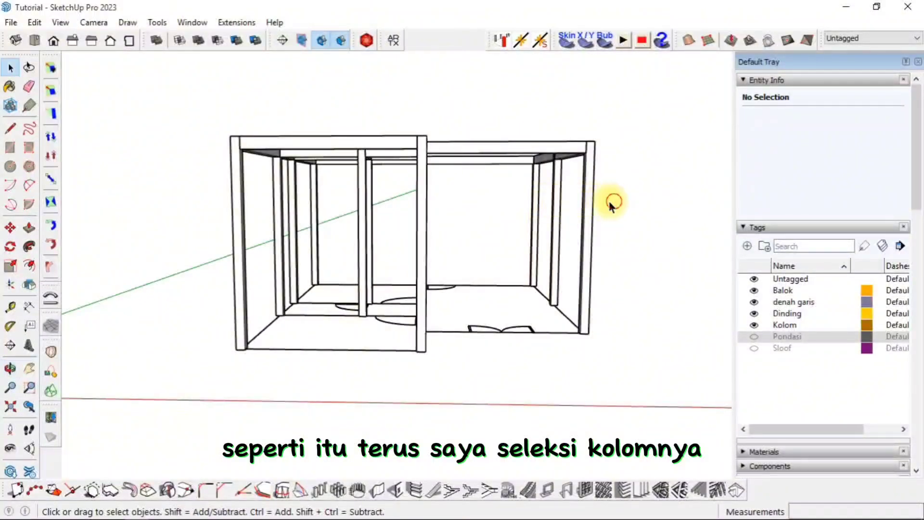
Step: Select all the columns of the frame, and switch the Tags toolbar off and back on
drag(610, 201, 233, 250)
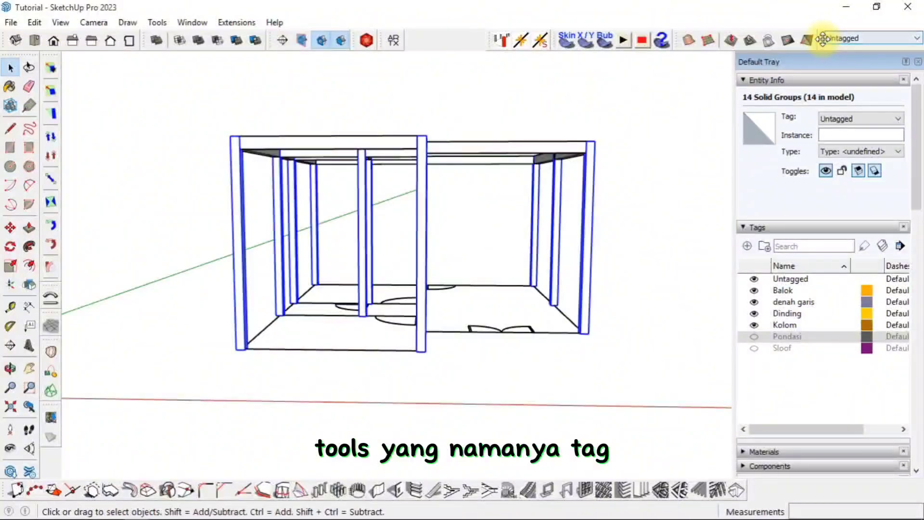
right_click(457, 39)
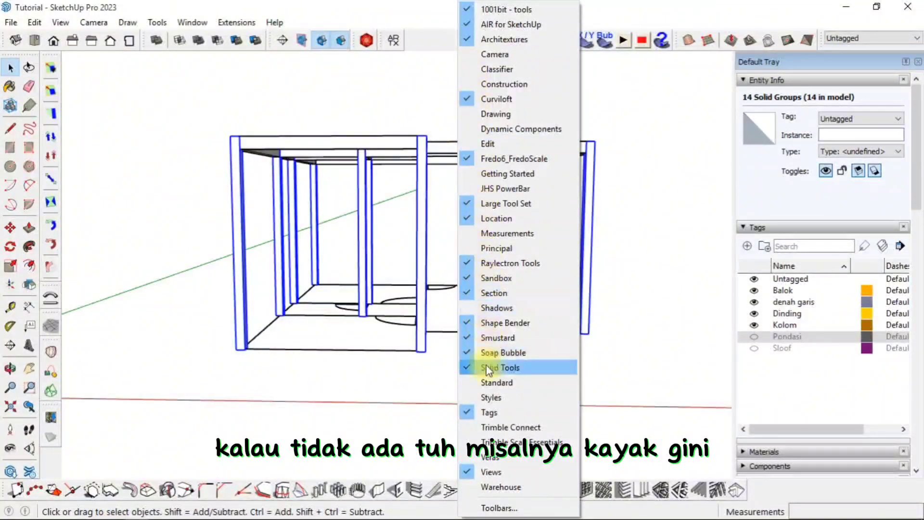
click(486, 411)
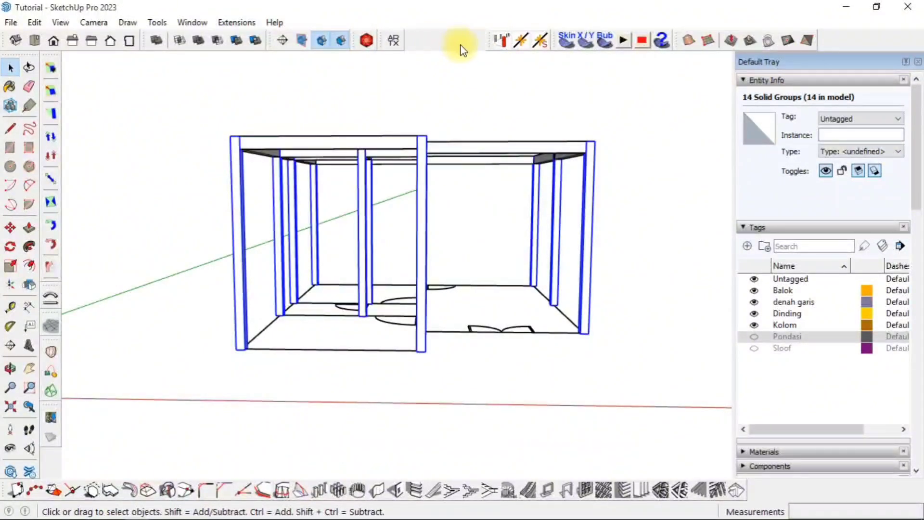
right_click(435, 42)
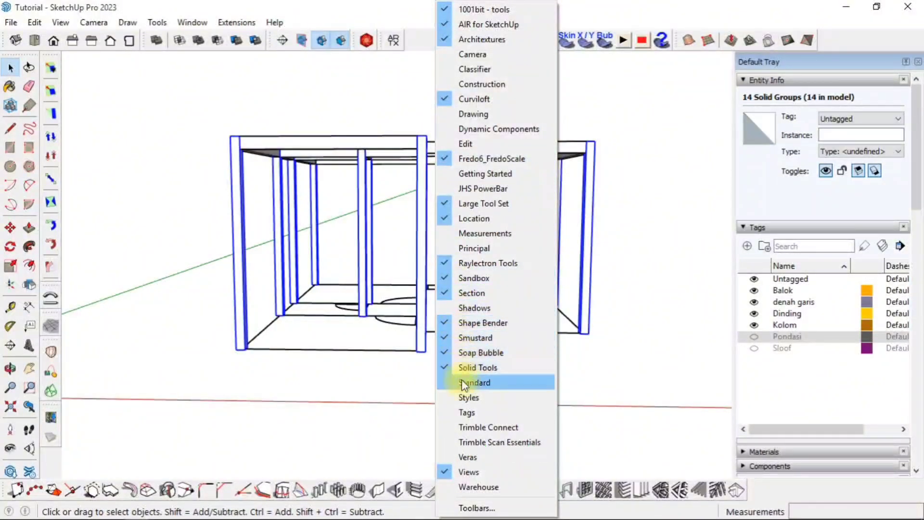
click(466, 413)
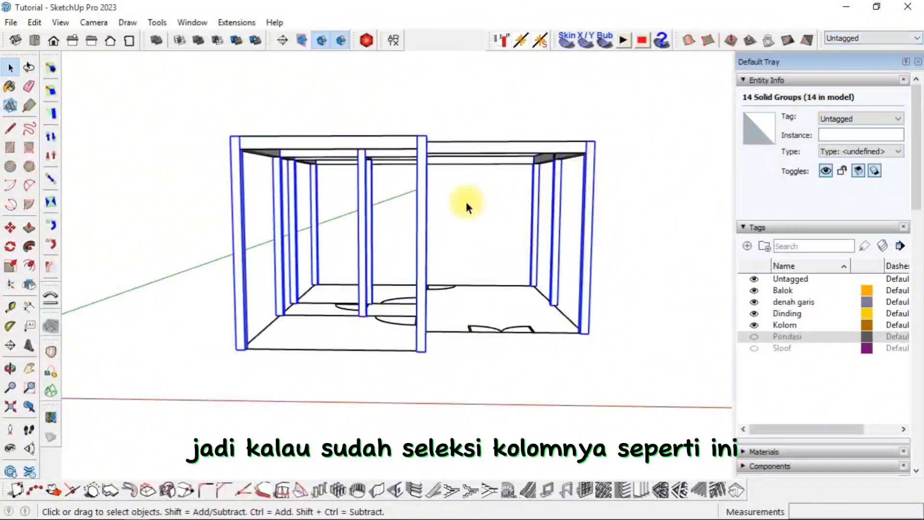
Step: Assign the selected columns to the Kolom tag and hide that tag
click(895, 39)
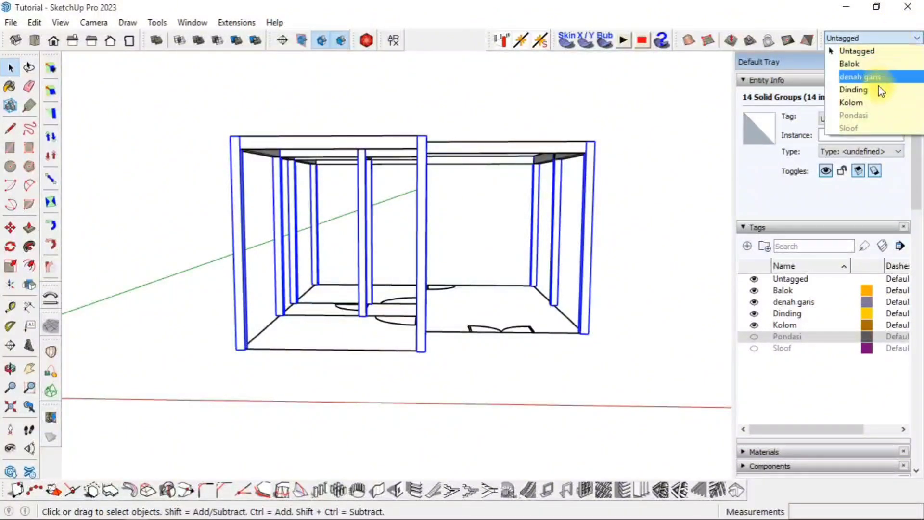
click(859, 103)
click(754, 325)
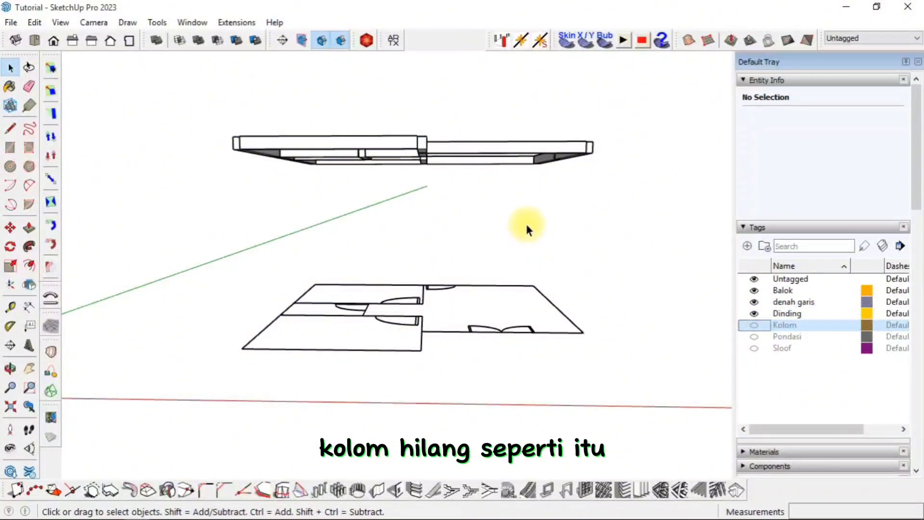
Step: Select all the beams above the floor plan and assign them to the Balok tag
middle_drag(526, 227, 532, 231)
drag(615, 117, 491, 178)
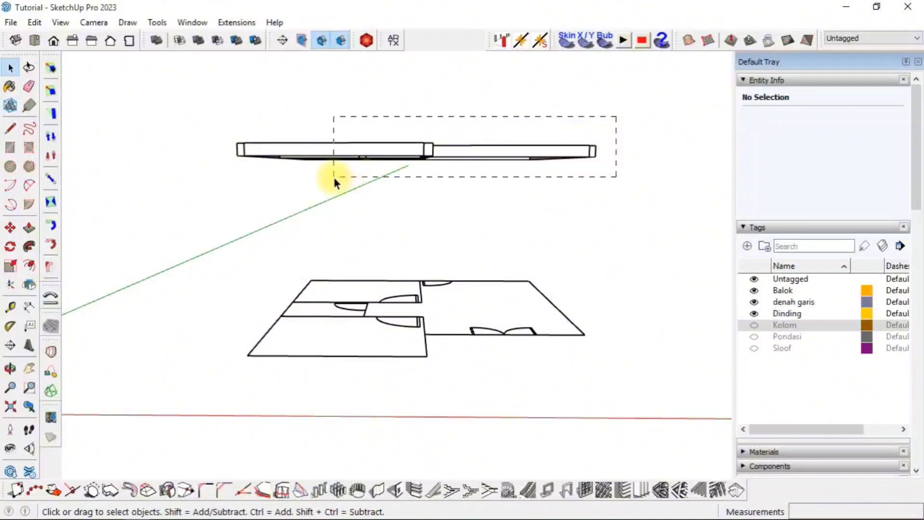
drag(333, 175, 214, 197)
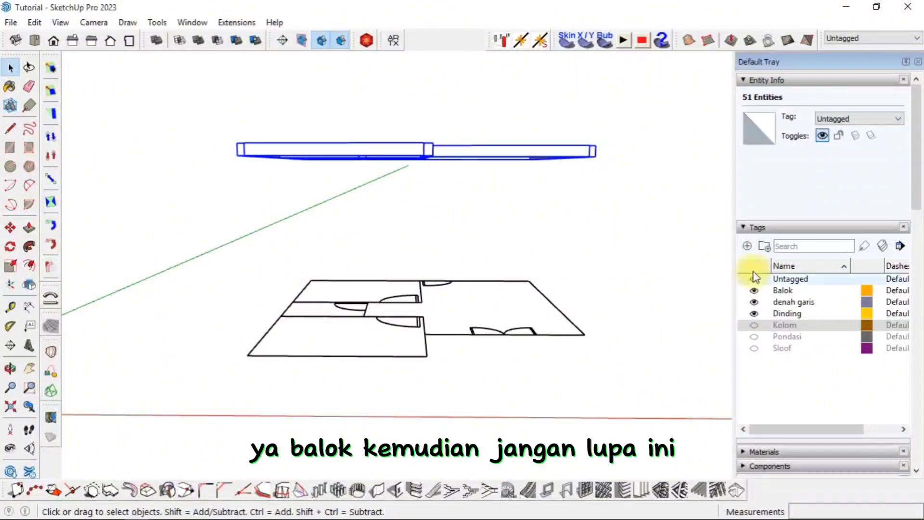
click(849, 40)
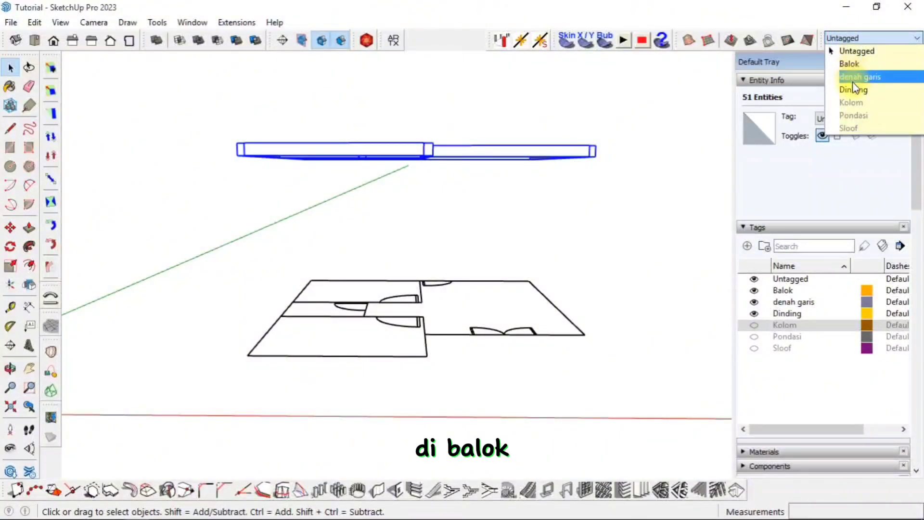
click(848, 64)
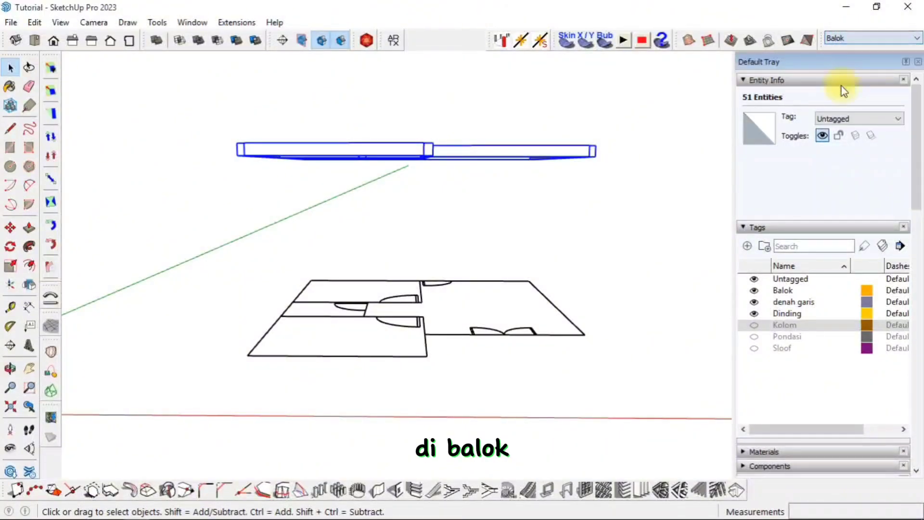
Step: Hide the Balok tag and unhide all the hidden wall panels
click(753, 292)
middle_drag(665, 293, 565, 301)
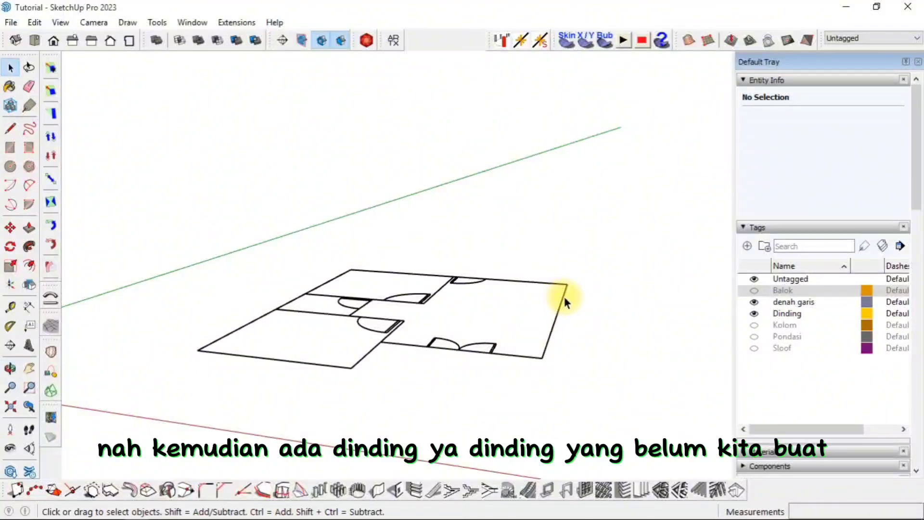
key(ctrl+j)
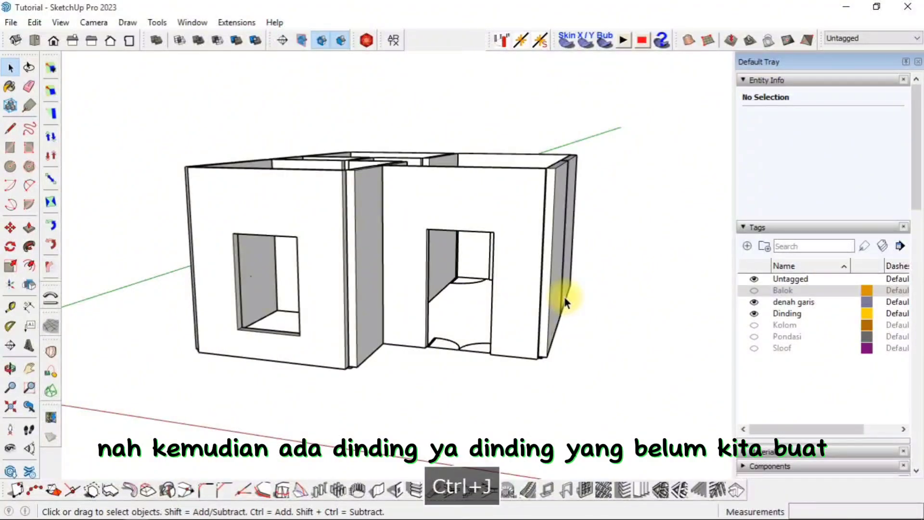
Step: Hide the front wall panel with the window opening, and restore it by unhiding all hidden objects
middle_drag(303, 204, 270, 258)
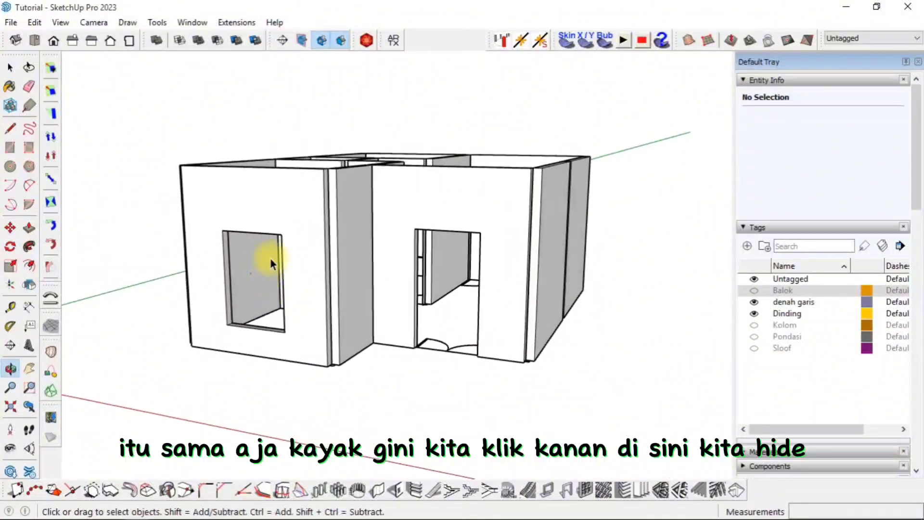
right_click(269, 199)
click(294, 236)
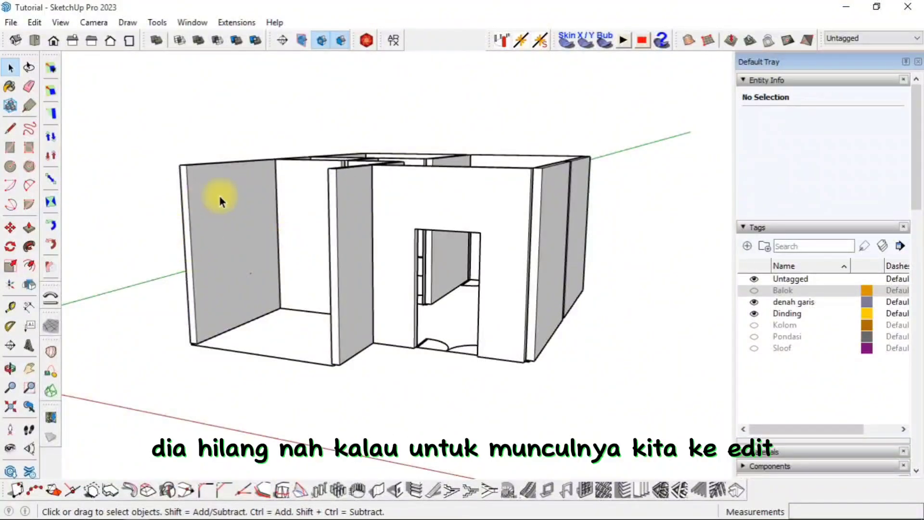
click(34, 22)
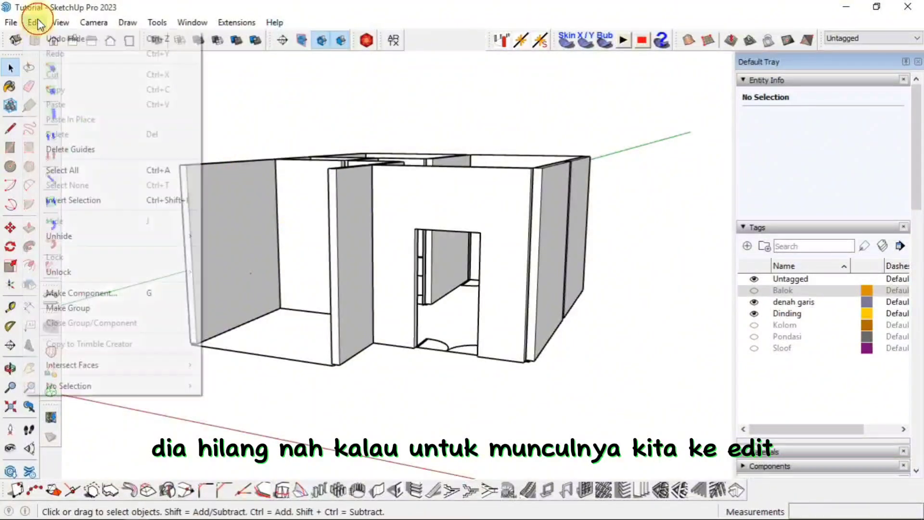
mouse_move(143, 238)
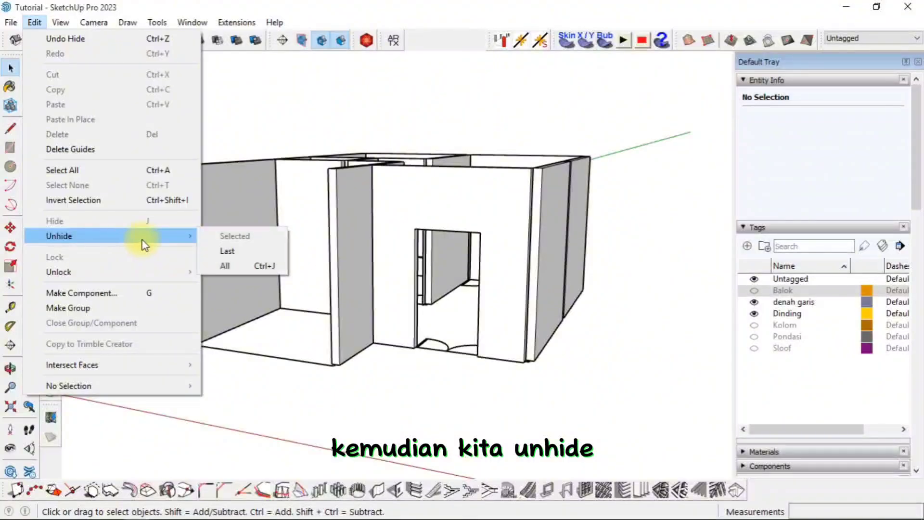
click(231, 263)
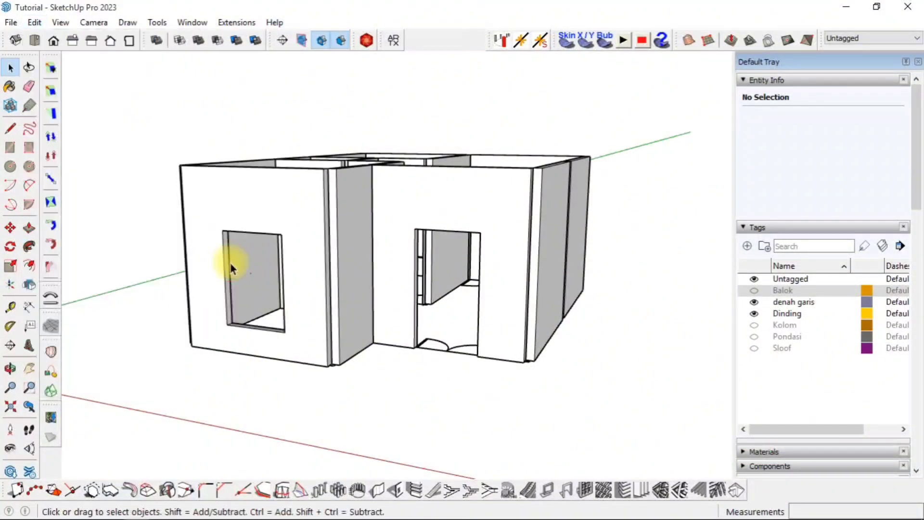
Step: Look up the keyboard shortcuts assigned to Hide and Unhide All in the preferences by filtering for "hide", and leave without changes
middle_drag(231, 263, 238, 285)
middle_drag(275, 234, 255, 258)
click(34, 22)
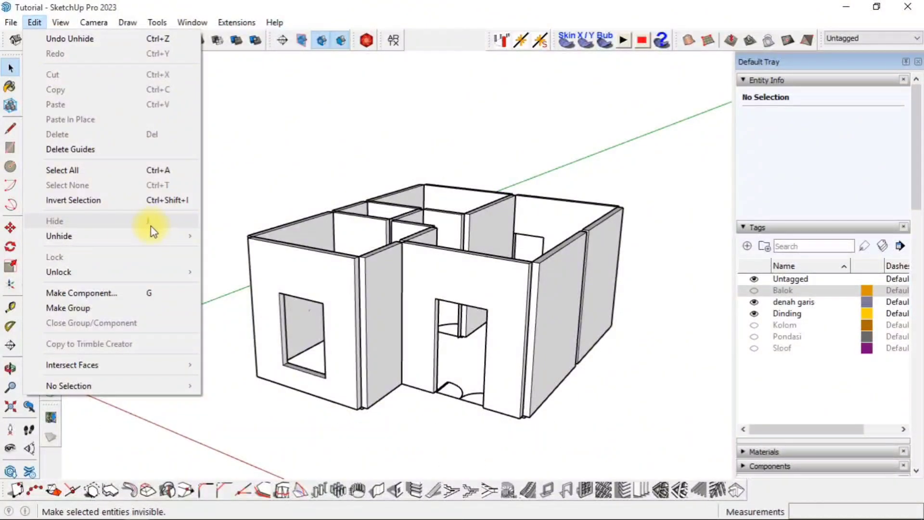
click(208, 67)
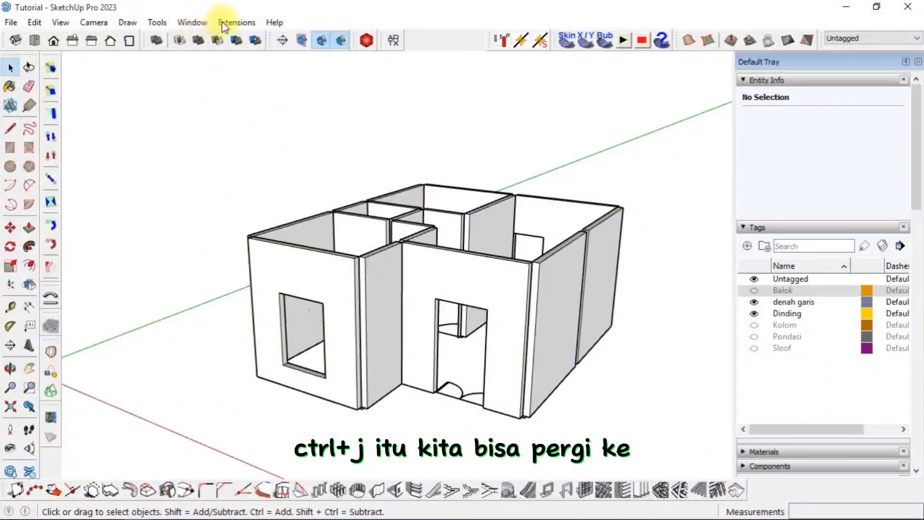
click(192, 22)
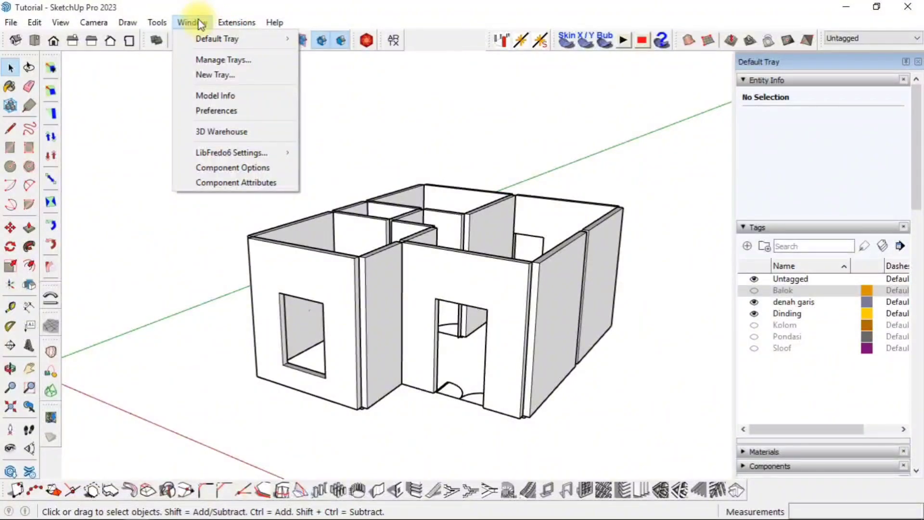
click(212, 111)
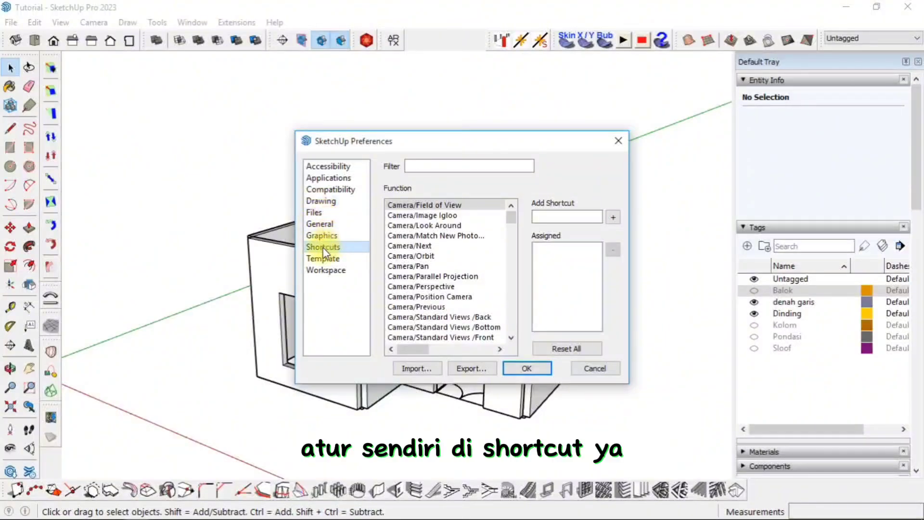
click(428, 166)
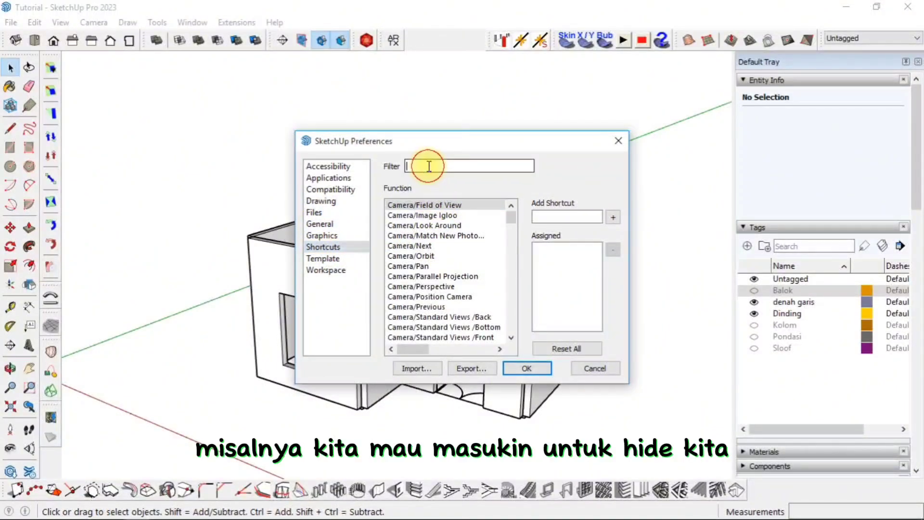
text(hide)
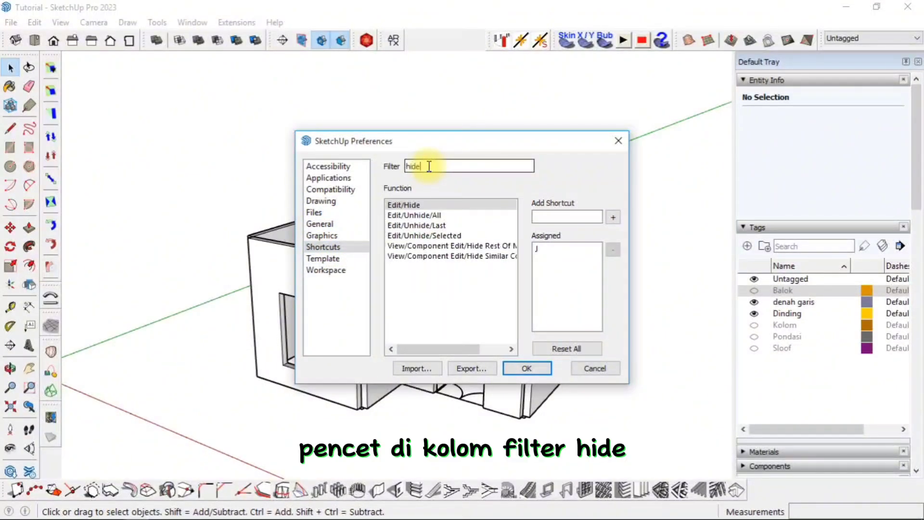
click(416, 206)
click(415, 215)
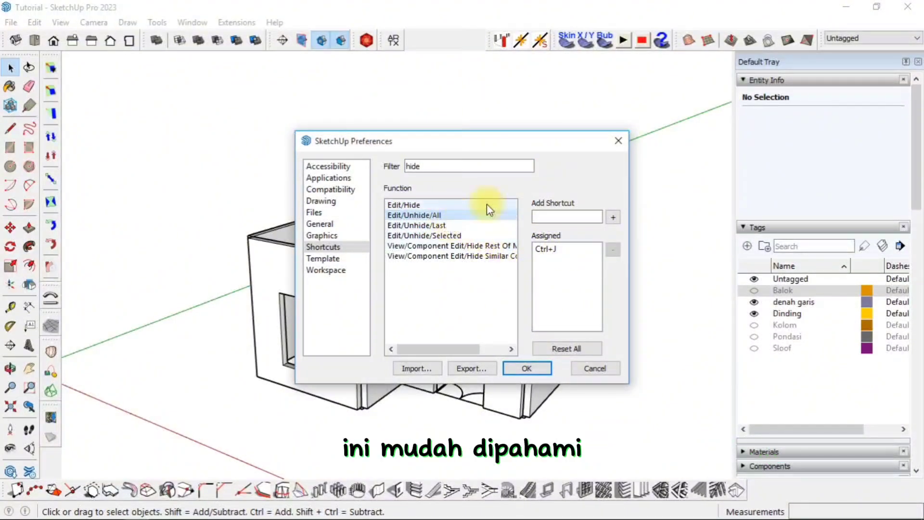
click(539, 217)
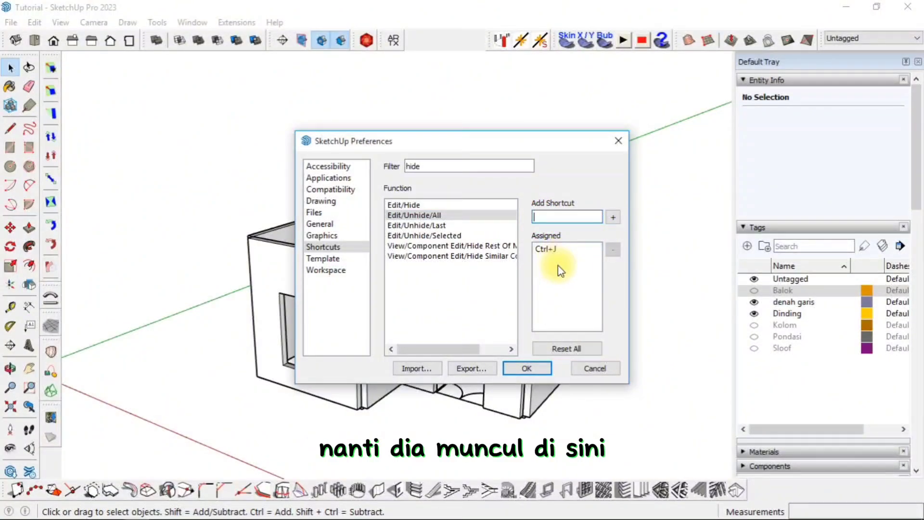
click(595, 368)
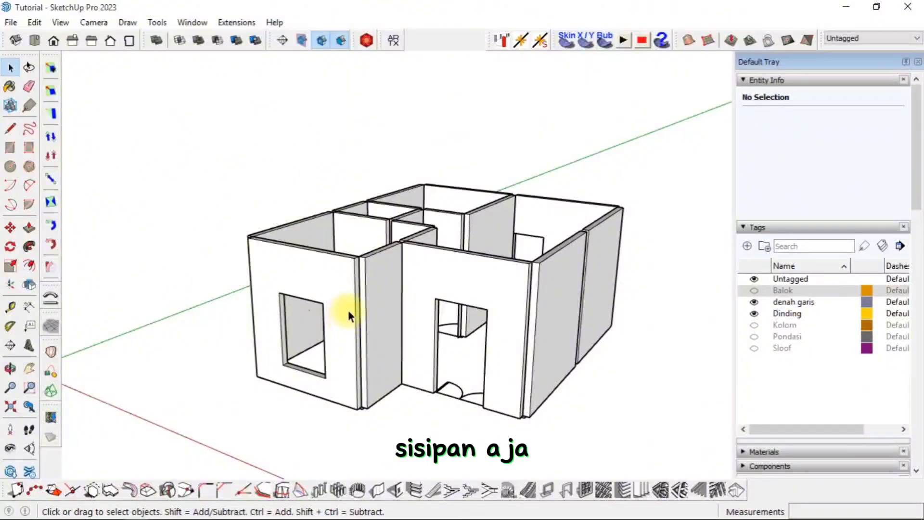
Step: Select all the wall groups, assign them to the Dinding tag and hide that tag
middle_drag(350, 308, 400, 263)
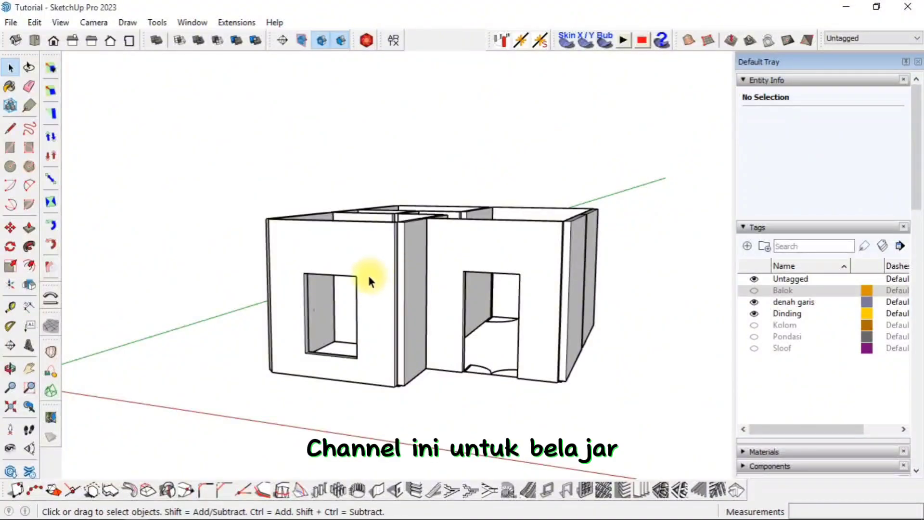
middle_drag(368, 273, 441, 223)
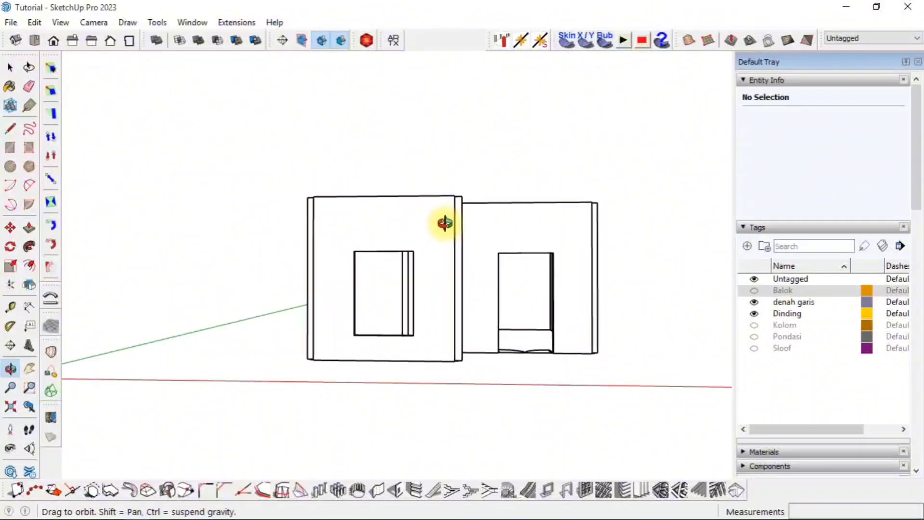
drag(435, 276, 253, 279)
click(884, 40)
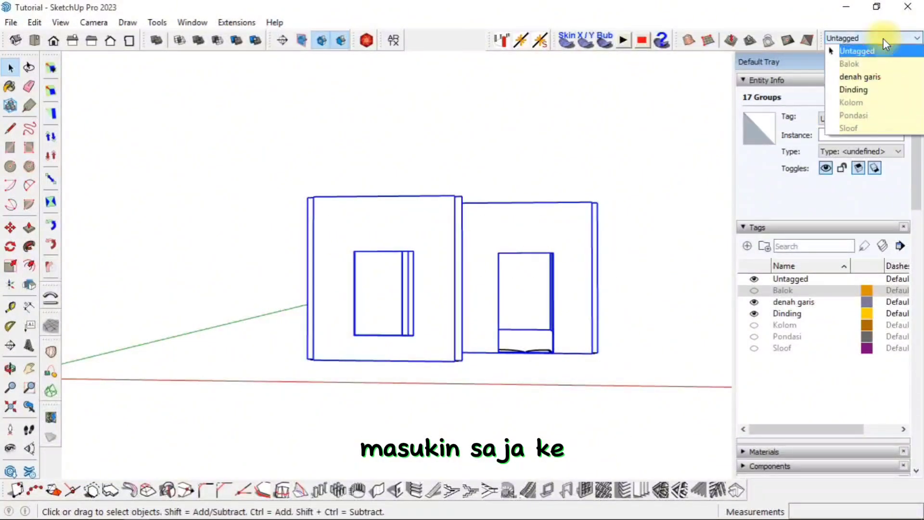
click(862, 92)
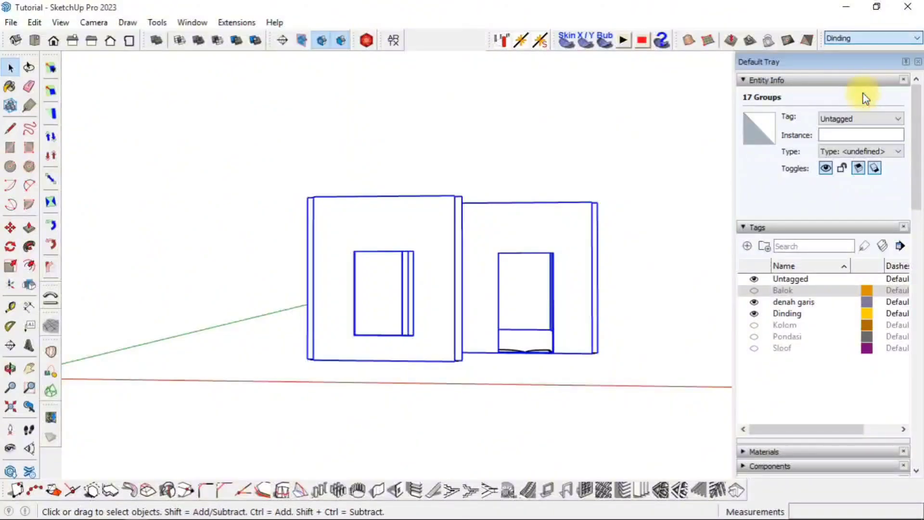
click(754, 315)
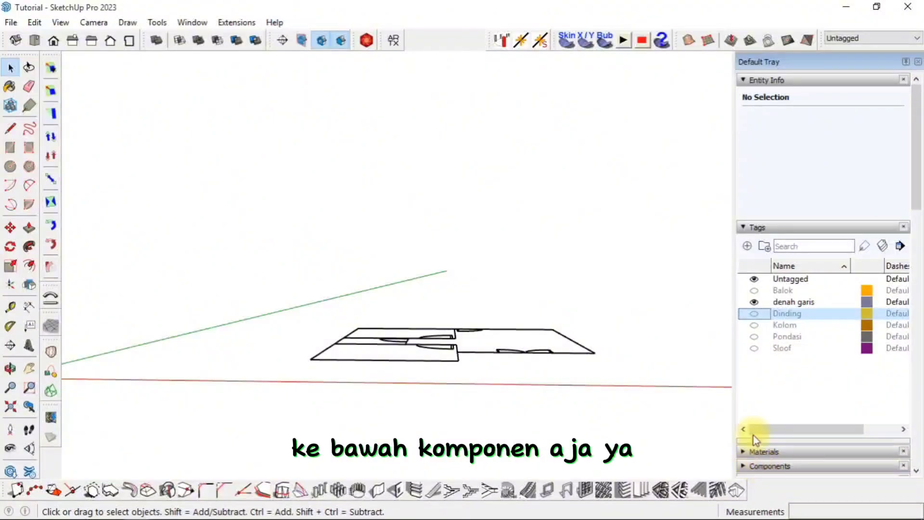
Step: Move the Tags section below Components in the tray and expand the Materials section
drag(781, 226, 781, 249)
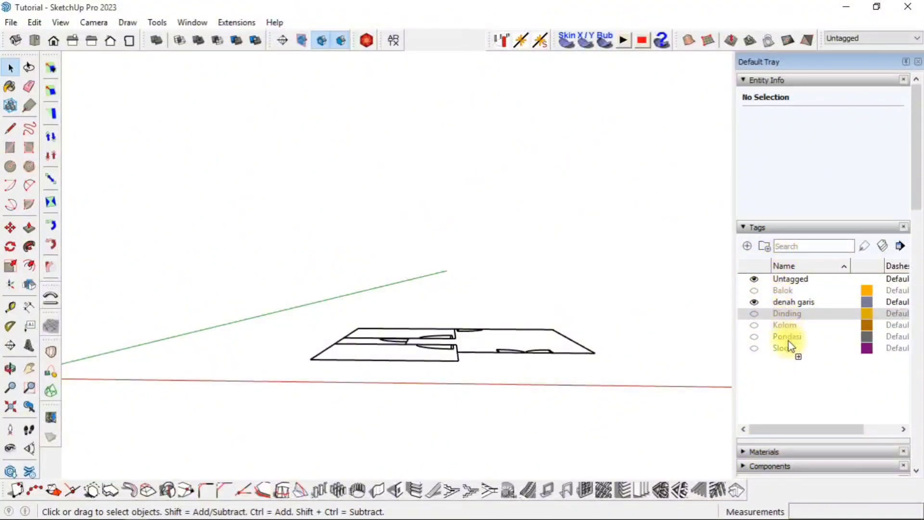
drag(789, 341, 797, 477)
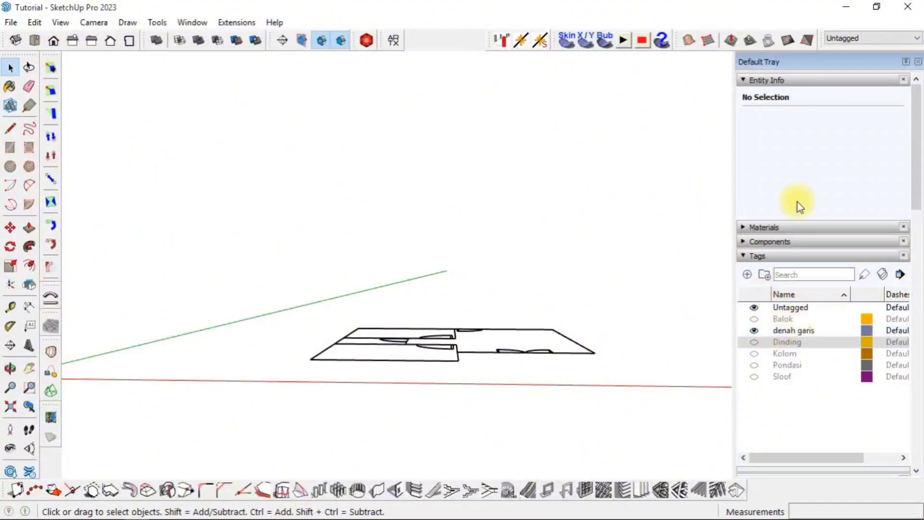
click(742, 224)
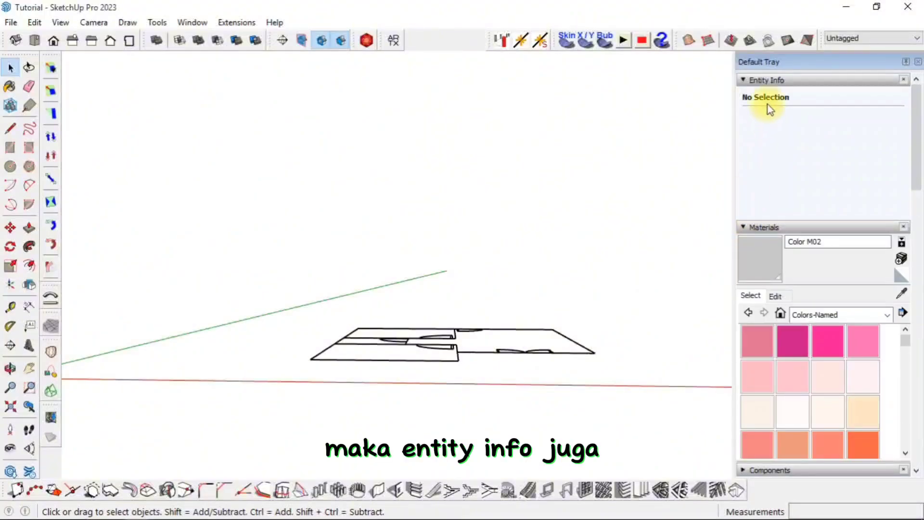
scroll(769, 144, down, 3)
scroll(792, 226, down, 1)
drag(917, 202, 914, 251)
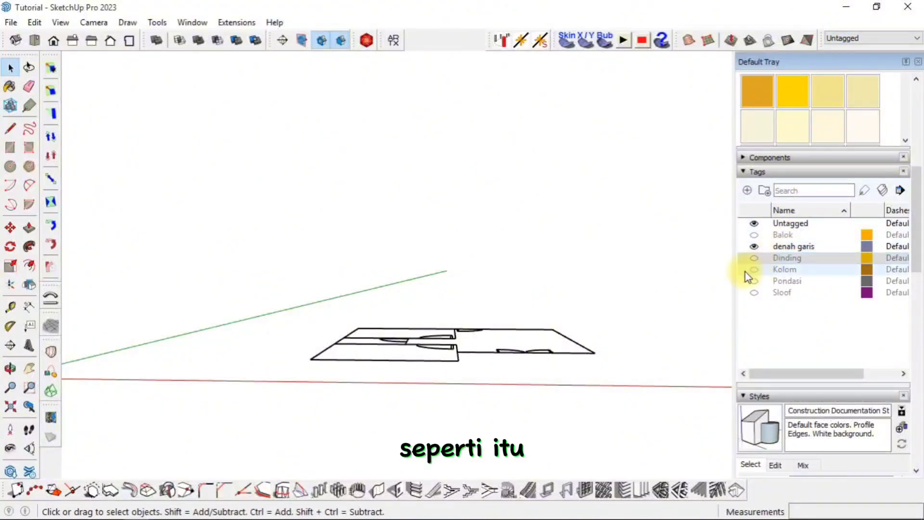
Step: Hide the denah garis tag and show it again
middle_drag(528, 318, 434, 399)
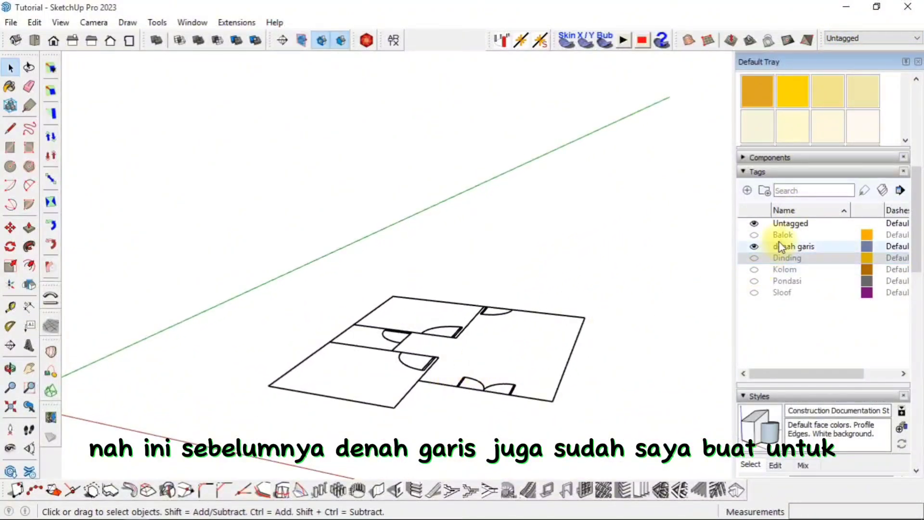
click(753, 247)
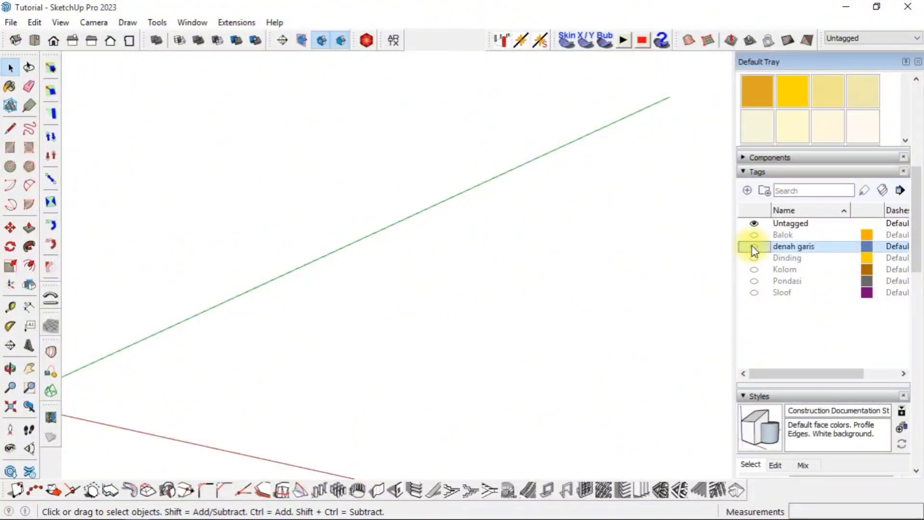
click(753, 247)
Step: Show the Balok, Dinding, Kolom, Pondasi and Sloof tags
click(753, 235)
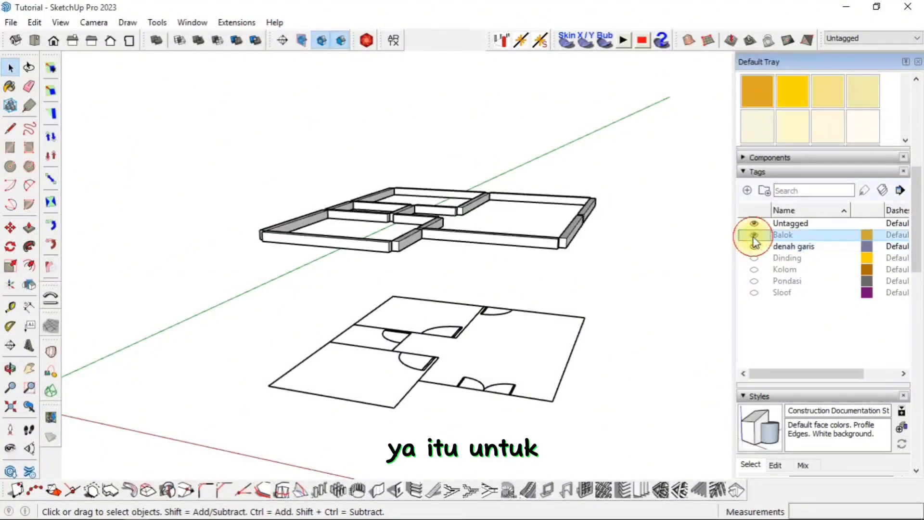
click(754, 259)
click(754, 270)
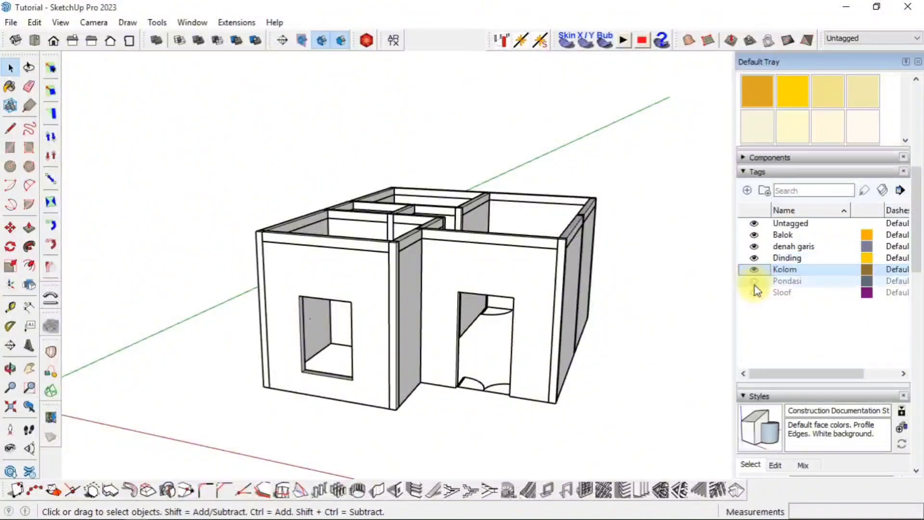
click(754, 282)
click(754, 293)
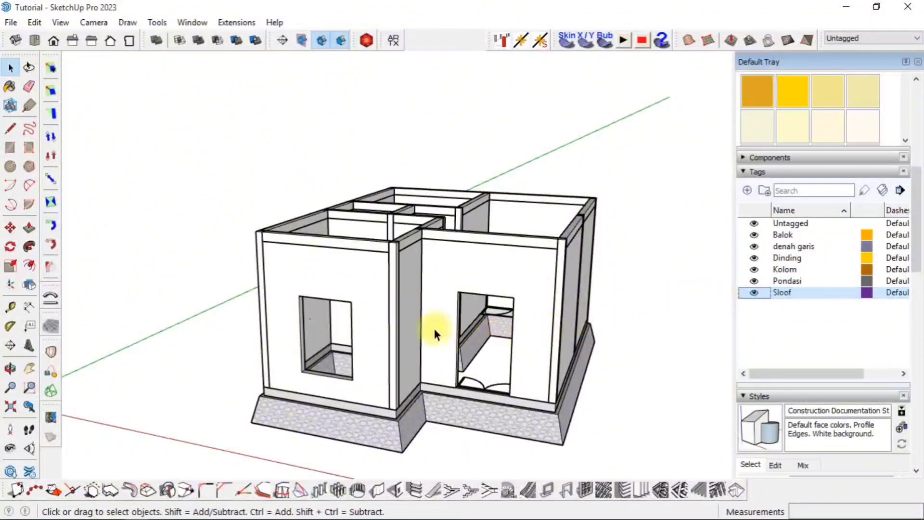
Step: Hide the Balok, denah garis, Dinding, Kolom and Pondasi tags, keeping Sloof shown
middle_drag(433, 328, 414, 259)
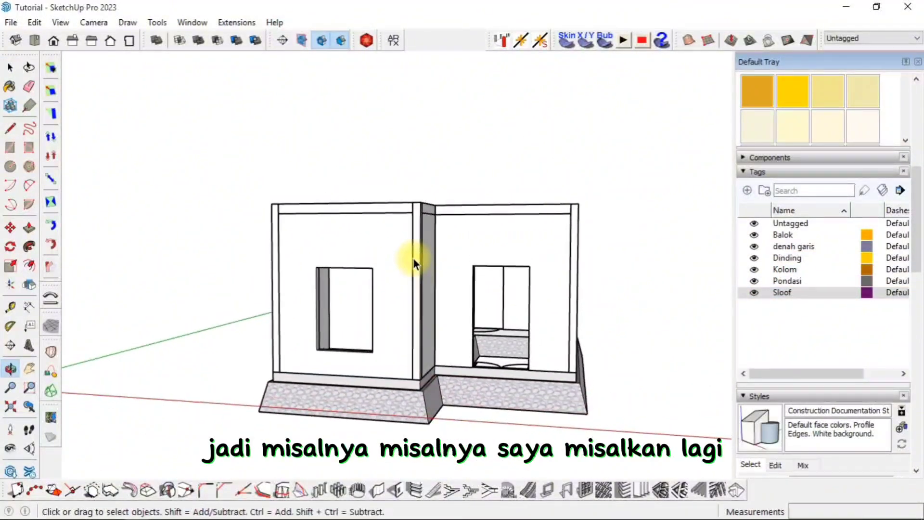
click(754, 235)
click(754, 246)
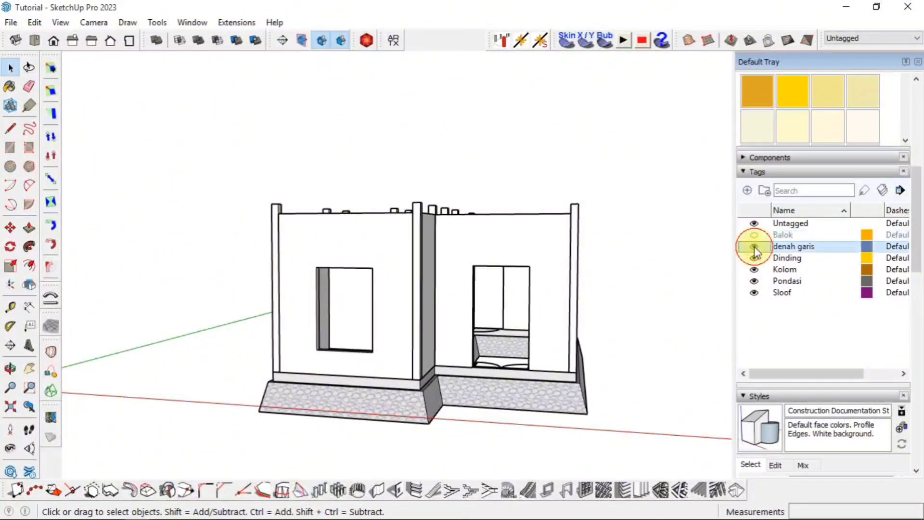
click(754, 258)
click(754, 270)
click(754, 281)
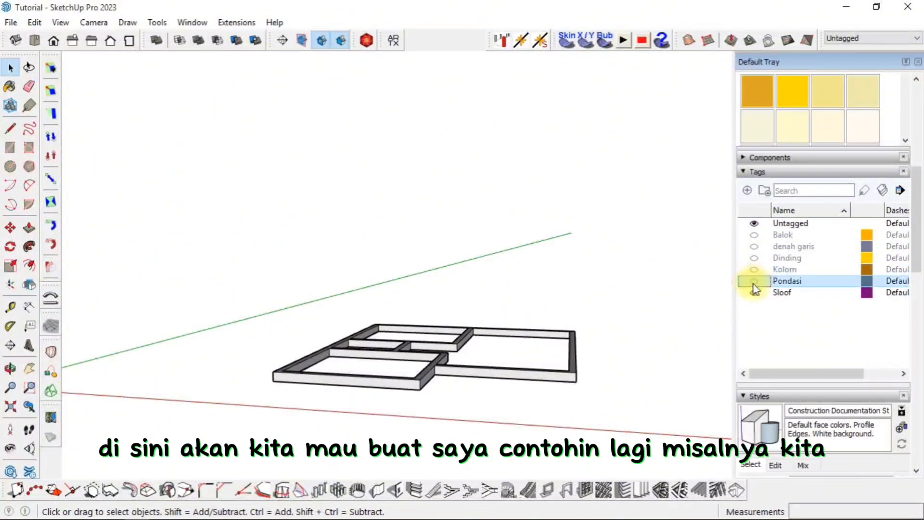
click(756, 290)
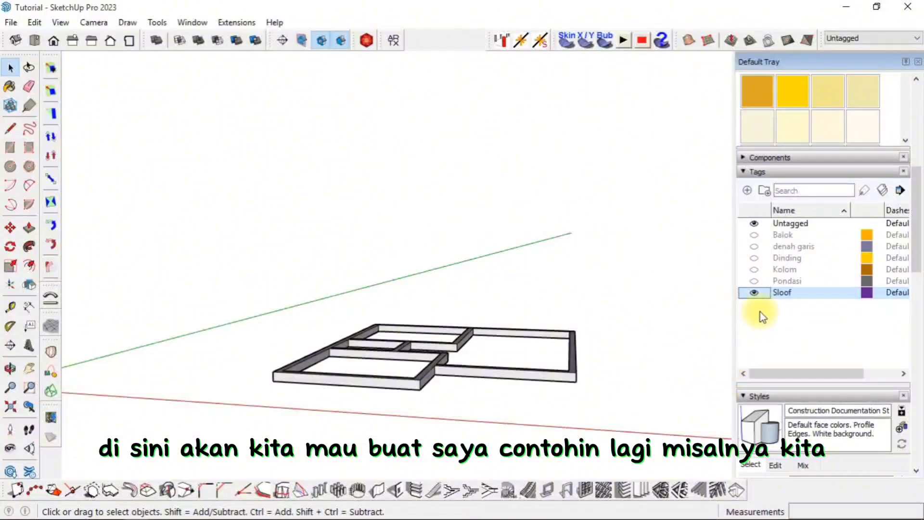
middle_drag(719, 326, 558, 332)
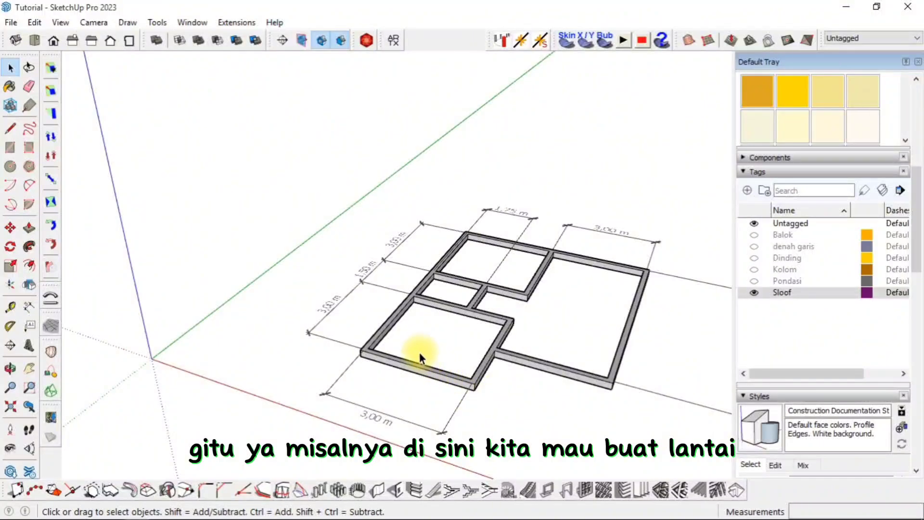
Step: Draw a rectangle filling the front 3 m room between the inner corners of the sloof beams
key(r)
scroll(393, 345, up, 2)
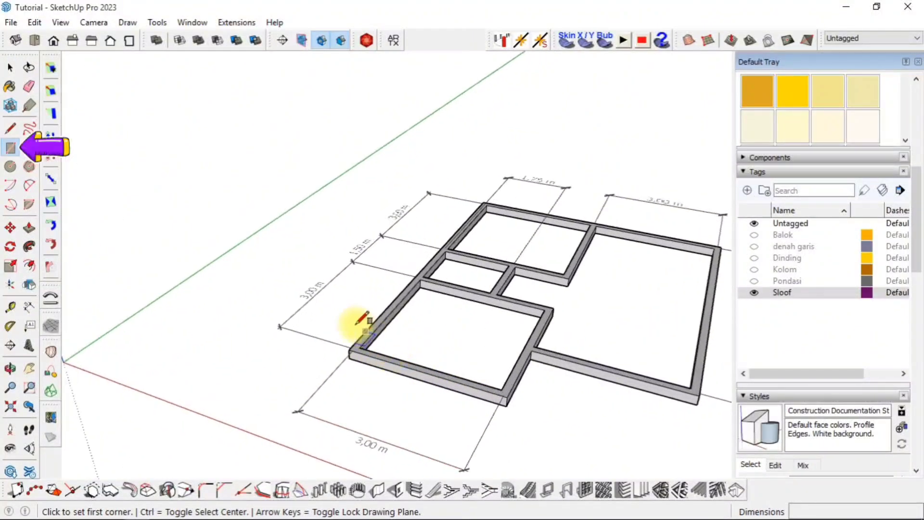
scroll(365, 337, up, 5)
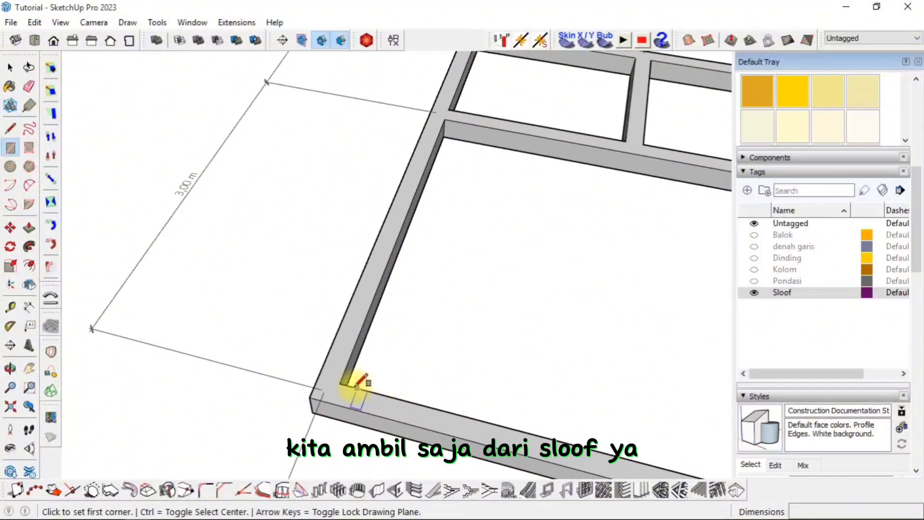
click(341, 383)
scroll(423, 330, down, 5)
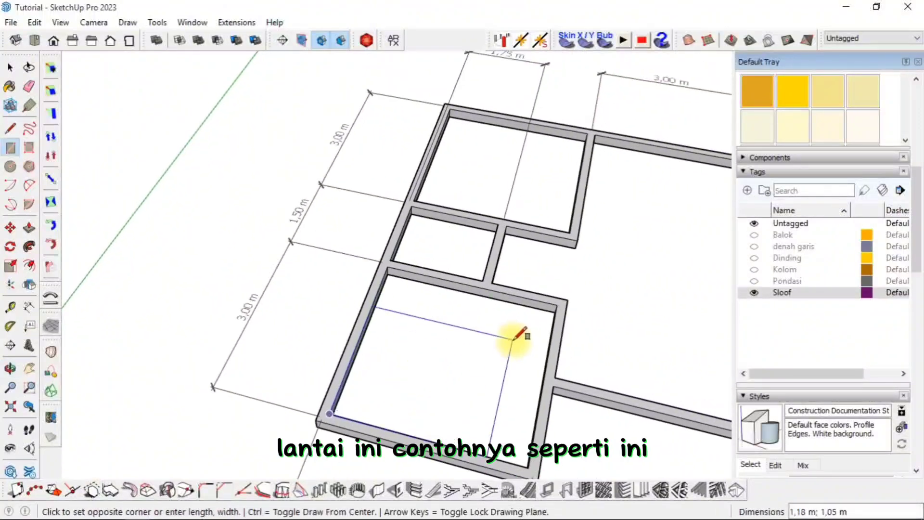
scroll(516, 336, up, 4)
click(562, 313)
Step: Draw rectangles filling the small middle room and the 2.85 m by 2.85 m back room inside the sloof beams
scroll(566, 301, down, 3)
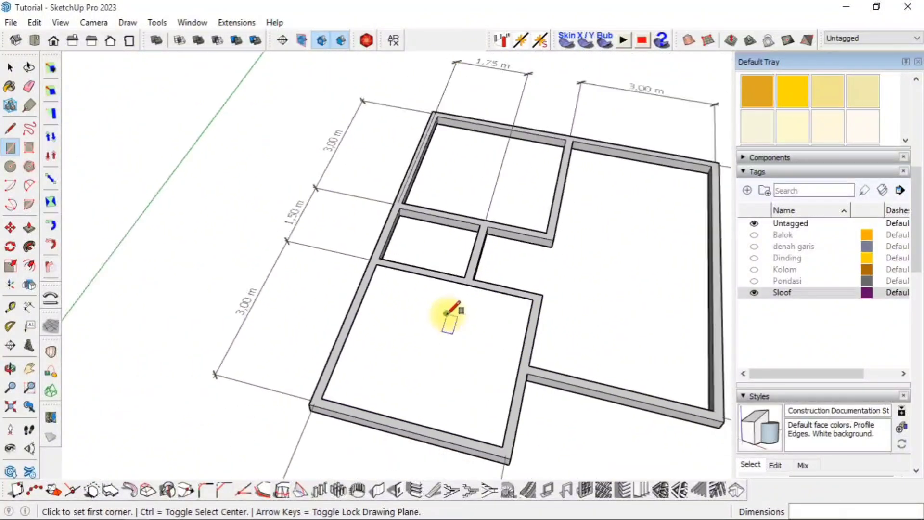
scroll(460, 290, up, 3)
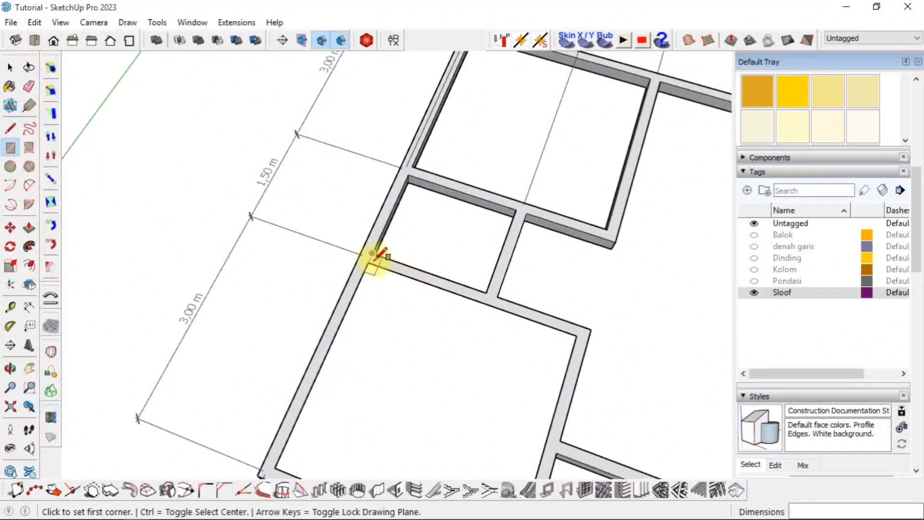
click(373, 252)
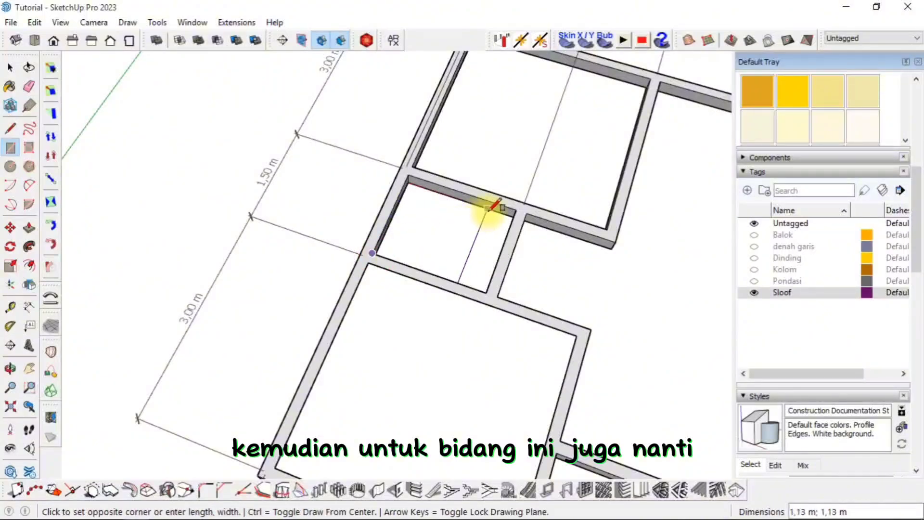
click(512, 208)
scroll(516, 204, down, 2)
scroll(325, 269, up, 2)
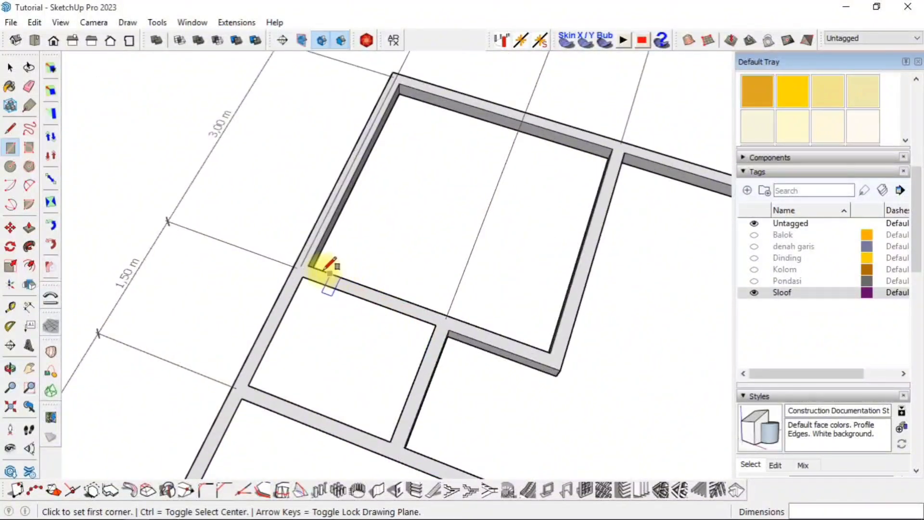
click(311, 262)
click(612, 148)
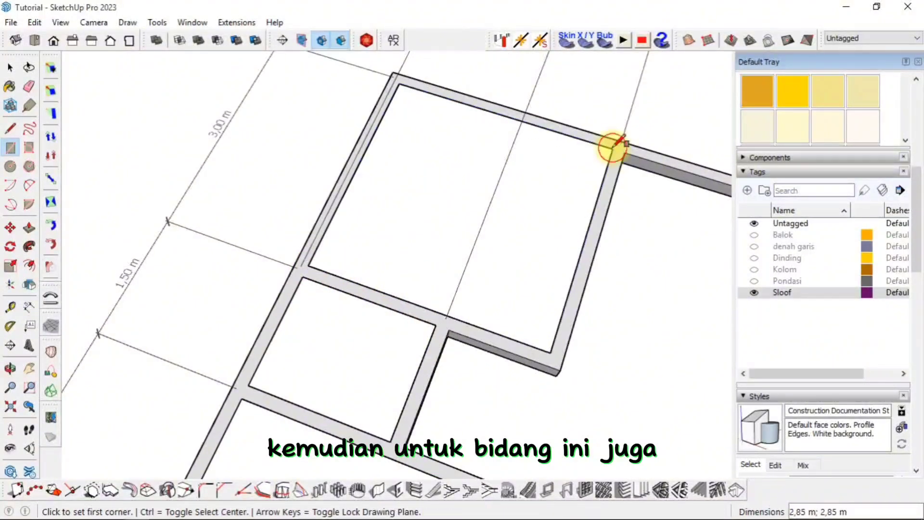
Step: Fill the large L-shaped room with a main rectangle and a 1.25 m by 1.35 m recess rectangle, and erase the edge between them
scroll(573, 349, down, 2)
middle_drag(573, 349, 462, 289)
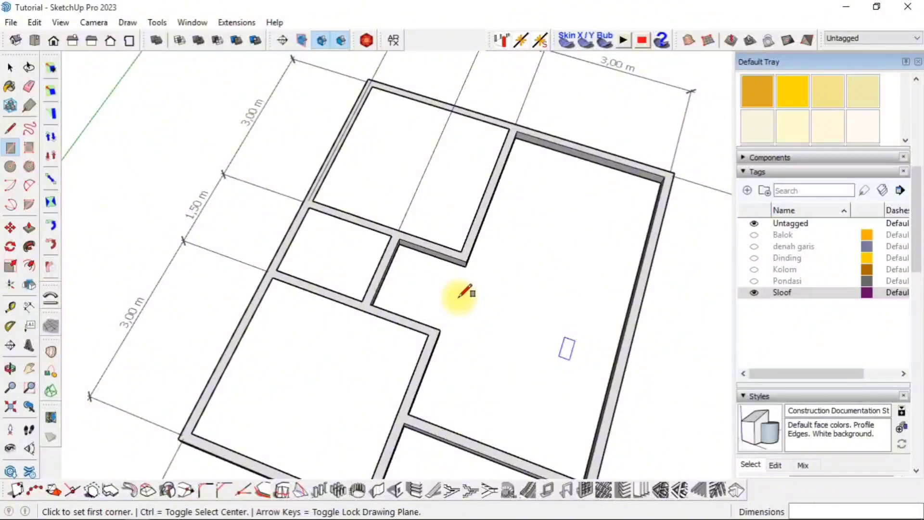
click(408, 414)
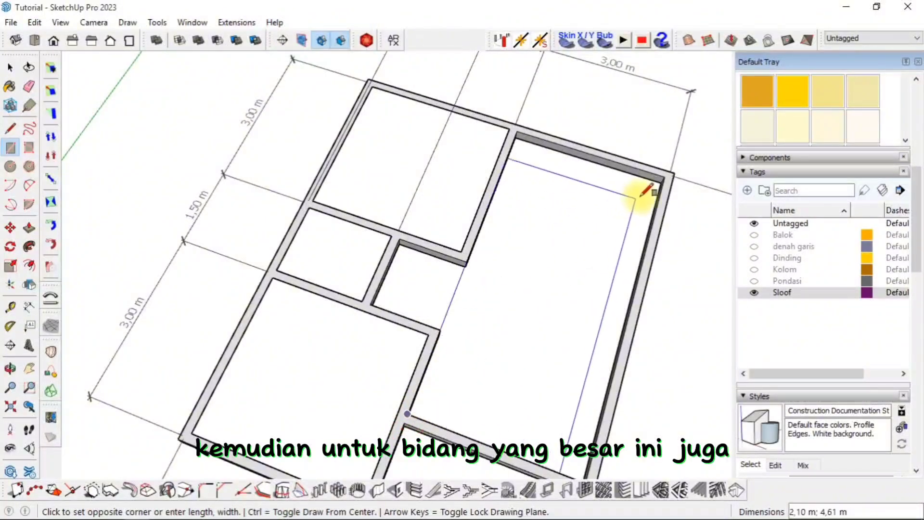
click(666, 173)
scroll(339, 354, up, 1)
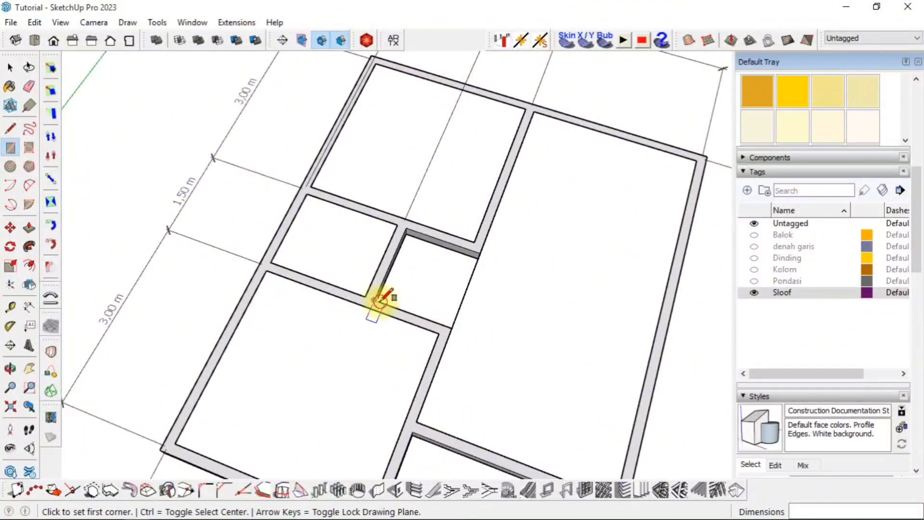
click(376, 300)
click(478, 251)
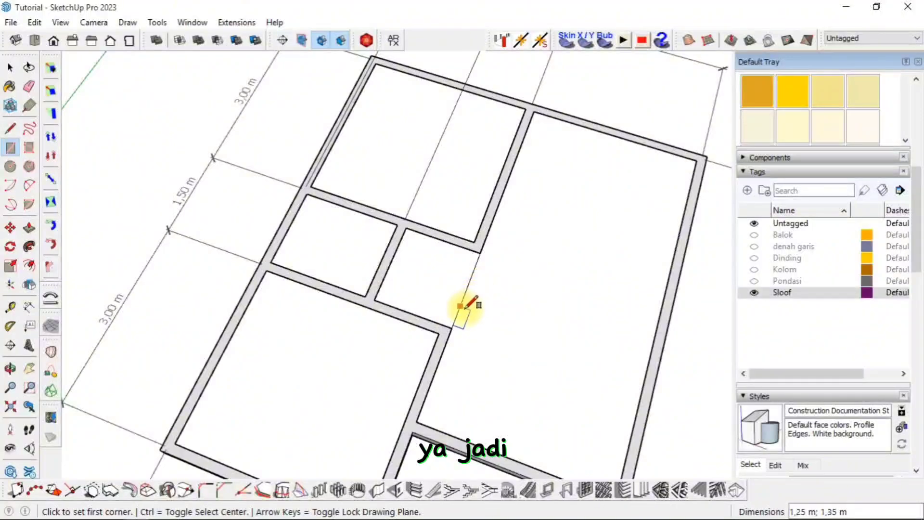
key(e)
click(463, 299)
Step: Push/Pull the floor faces of all four rooms upward by 0.05 m
mouse_move(412, 336)
middle_down()
mouse_move(371, 332)
mouse_move(371, 229)
mouse_move(350, 330)
middle_up()
key(p)
scroll(340, 363, up, 4)
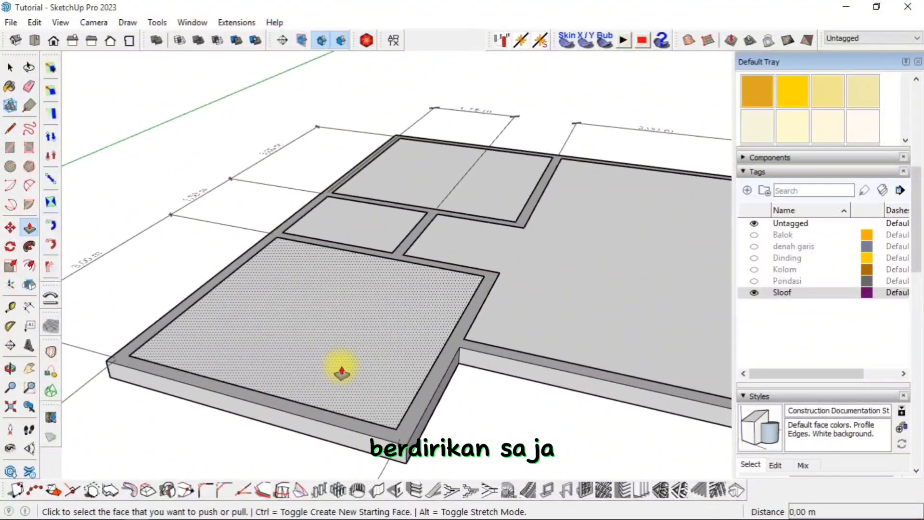
click(342, 371)
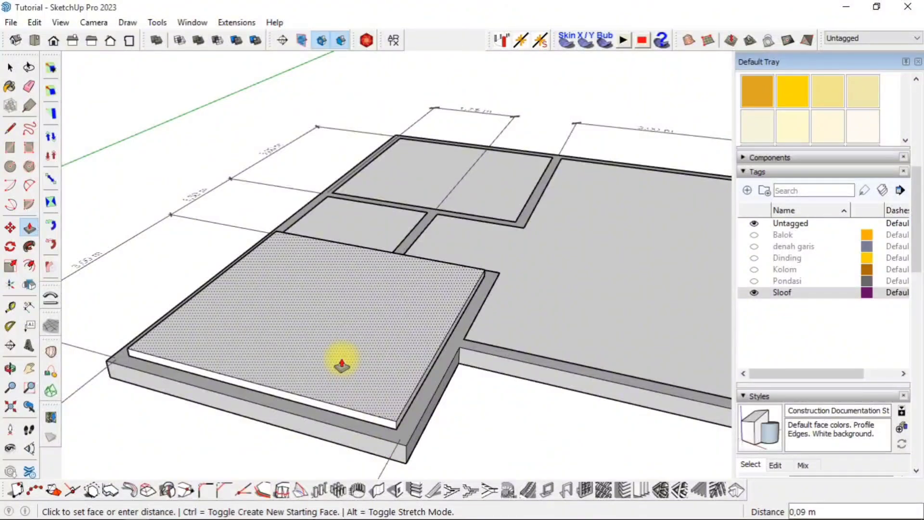
text(0)
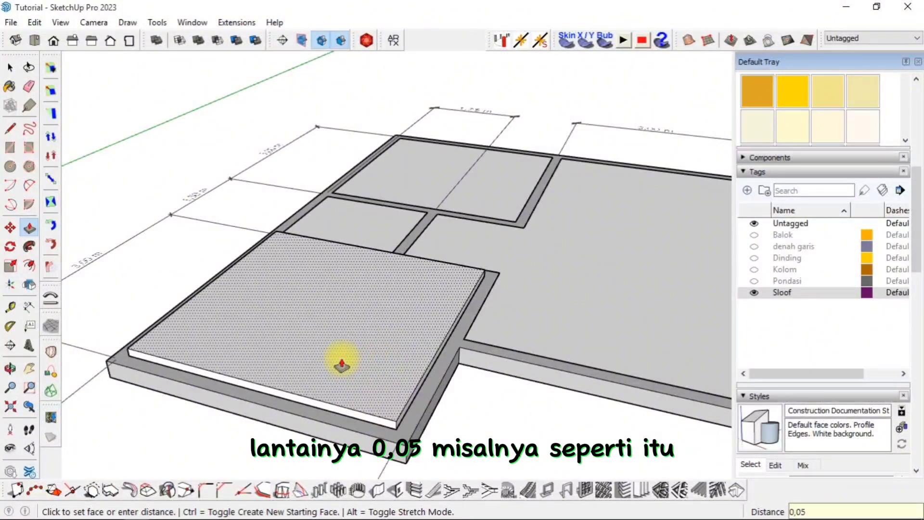
key(Return)
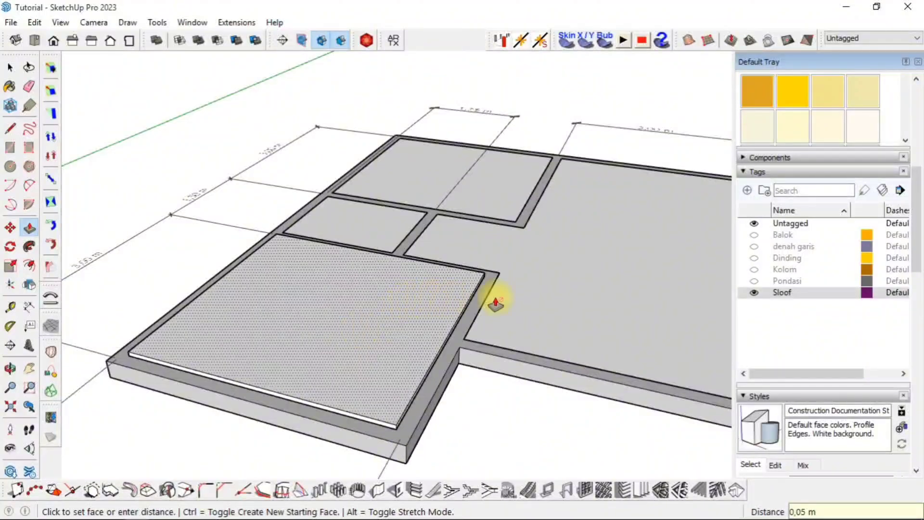
double_click(562, 295)
double_click(365, 238)
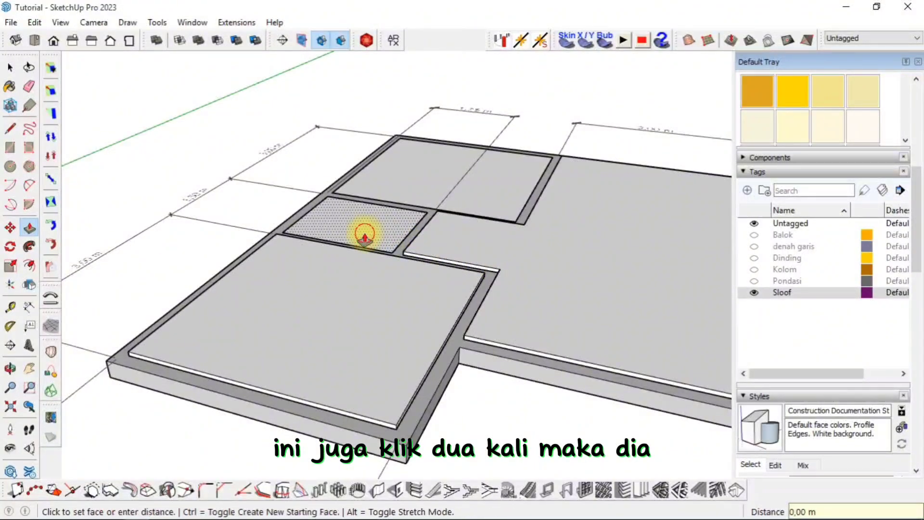
double_click(392, 195)
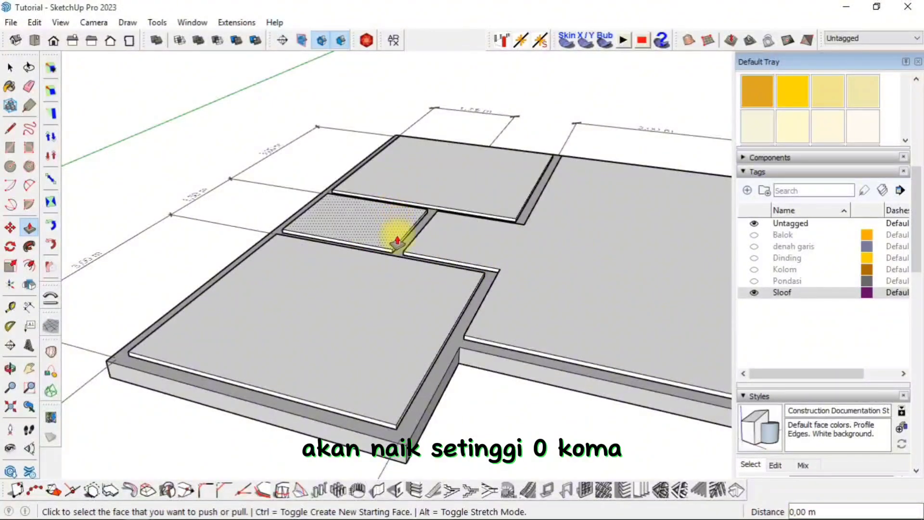
Step: Make the front room's floor slab and the small middle room's floor slab into separate groups
middle_drag(371, 289, 404, 287)
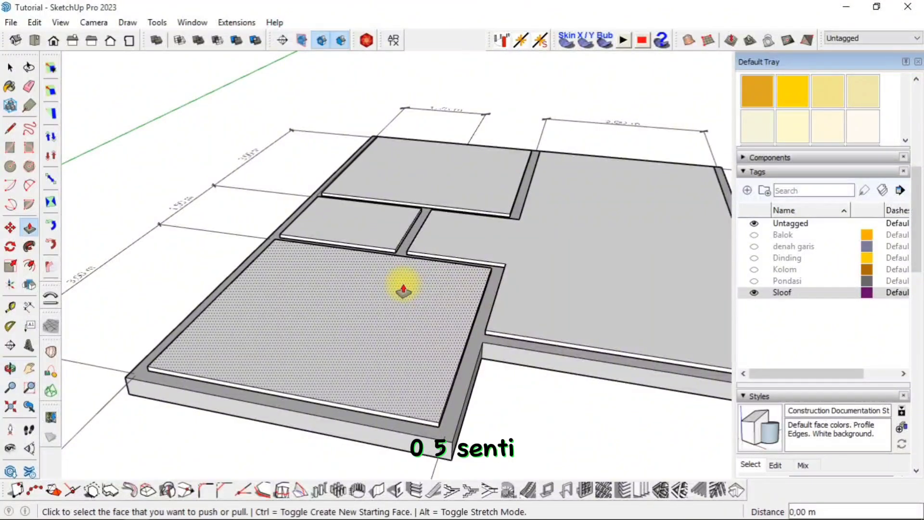
key(space)
double_click(373, 308)
right_click(374, 308)
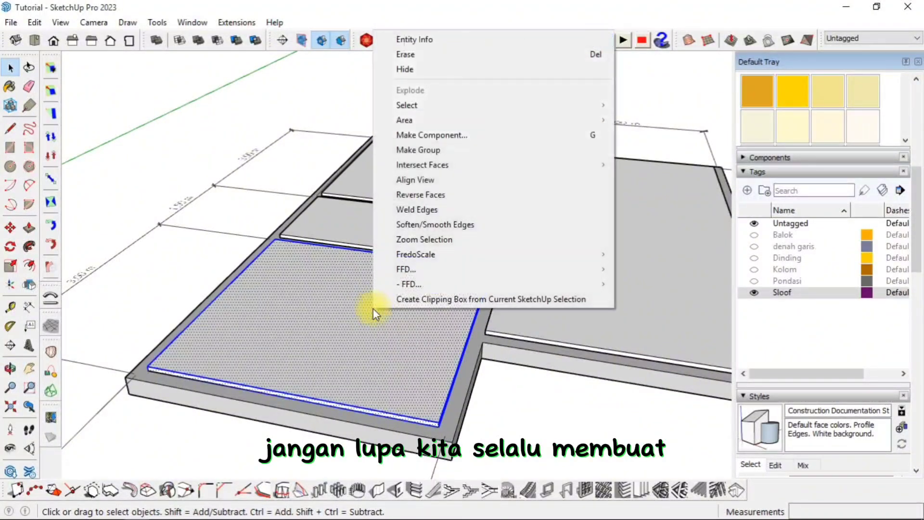
click(423, 150)
double_click(362, 221)
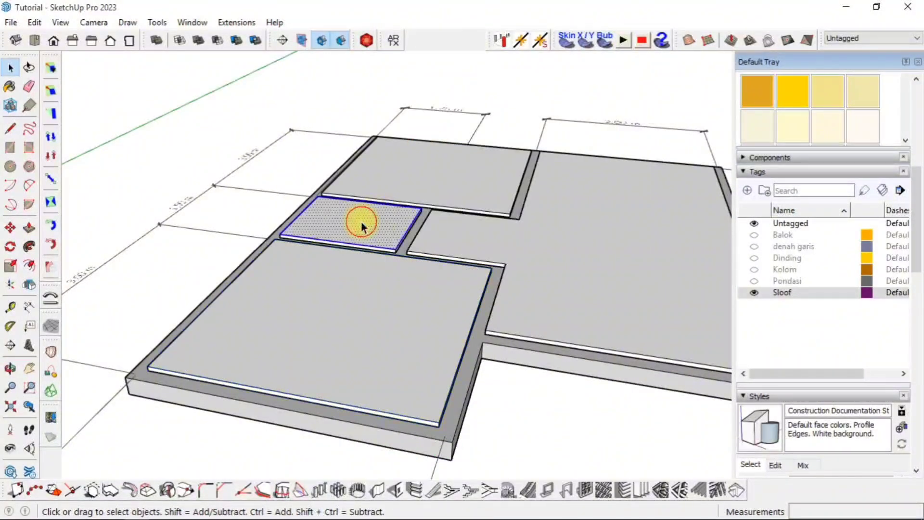
right_click(362, 221)
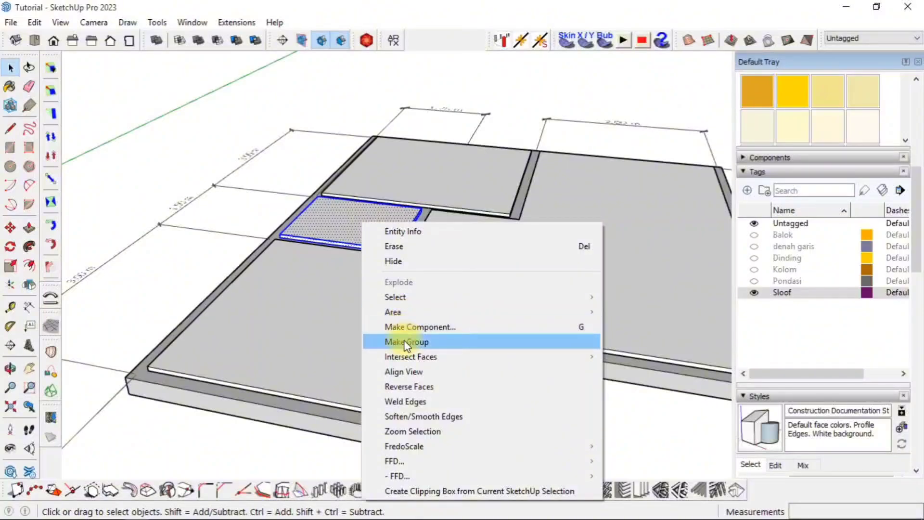
click(400, 341)
Step: Make the back room's floor slab and the large L-shaped floor slab into separate groups
right_click(433, 166)
click(418, 164)
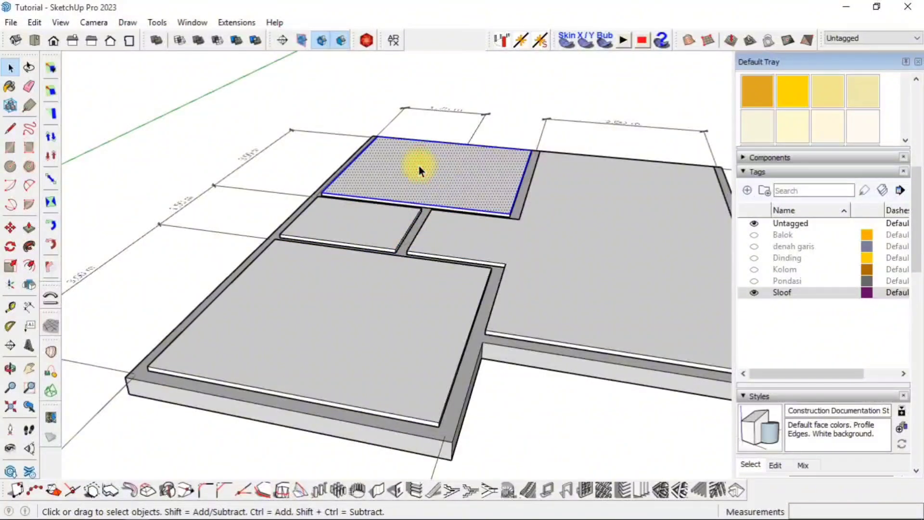
triple_click(444, 183)
right_click(445, 183)
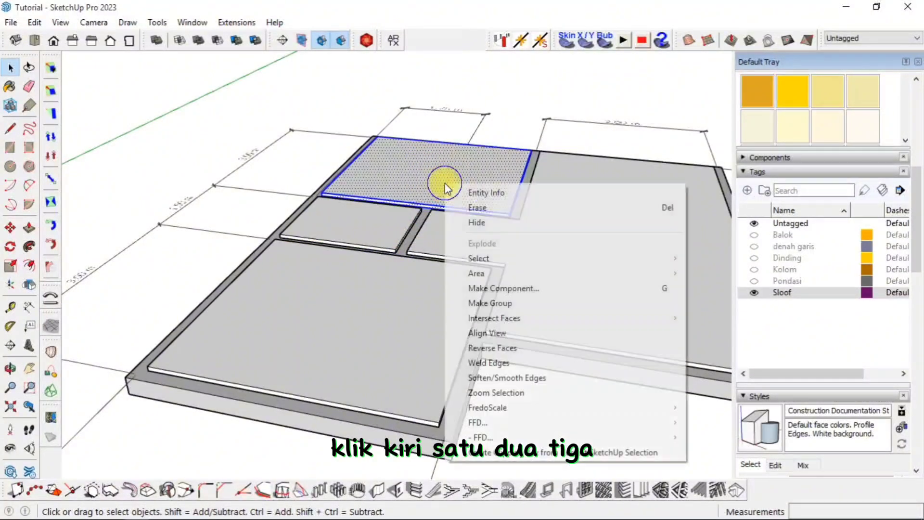
click(490, 303)
click(591, 234)
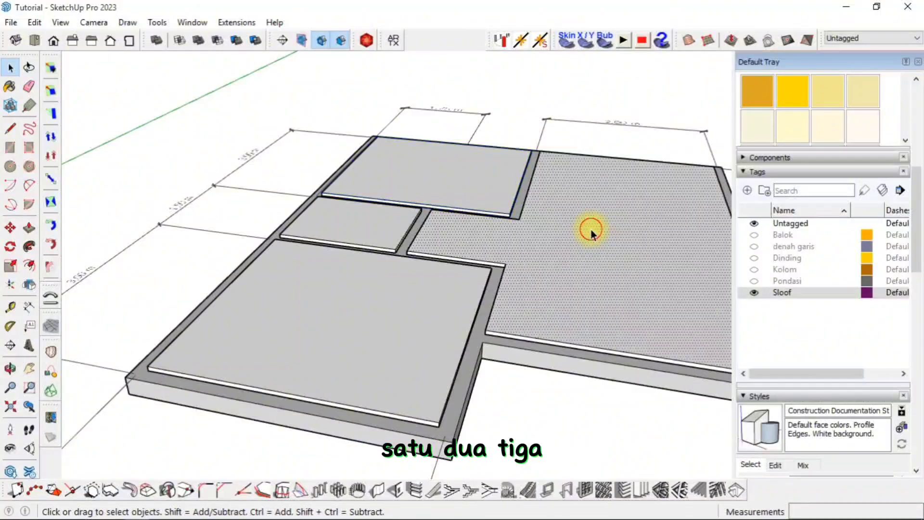
triple_click(591, 233)
right_click(591, 234)
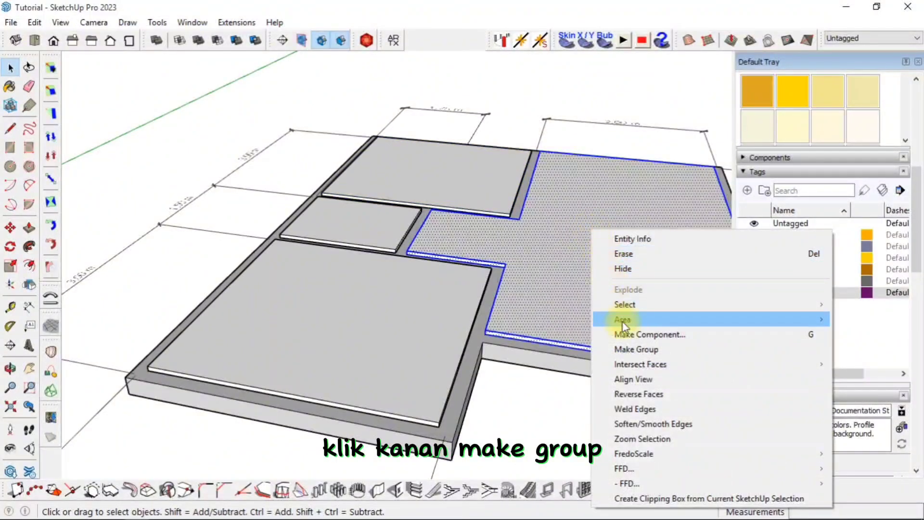
click(625, 349)
Step: Select all four floor slab groups and combine them into one group
key(space)
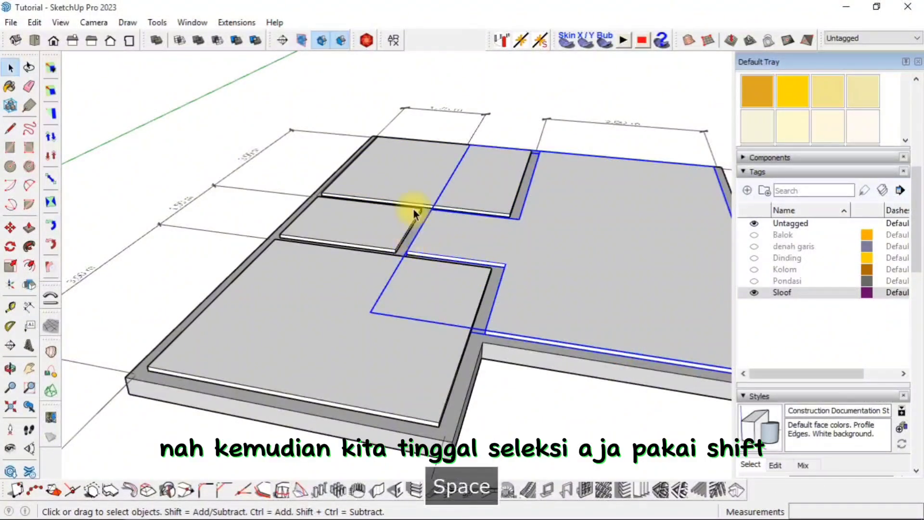
shift+click(416, 171)
shift+click(374, 218)
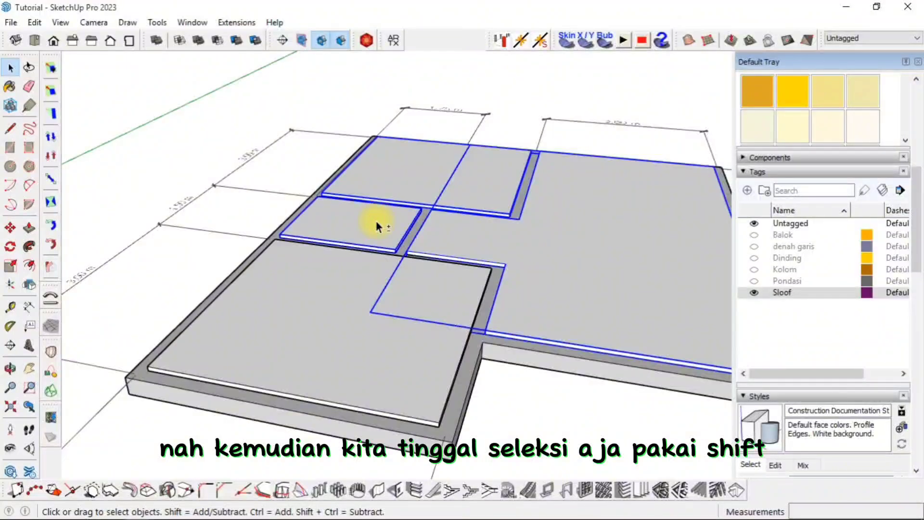
shift+click(332, 306)
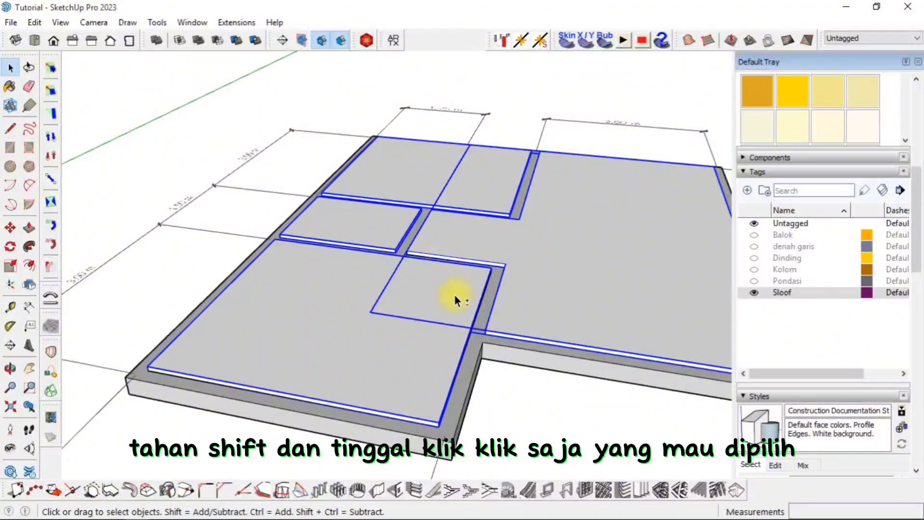
scroll(454, 294, down, 2)
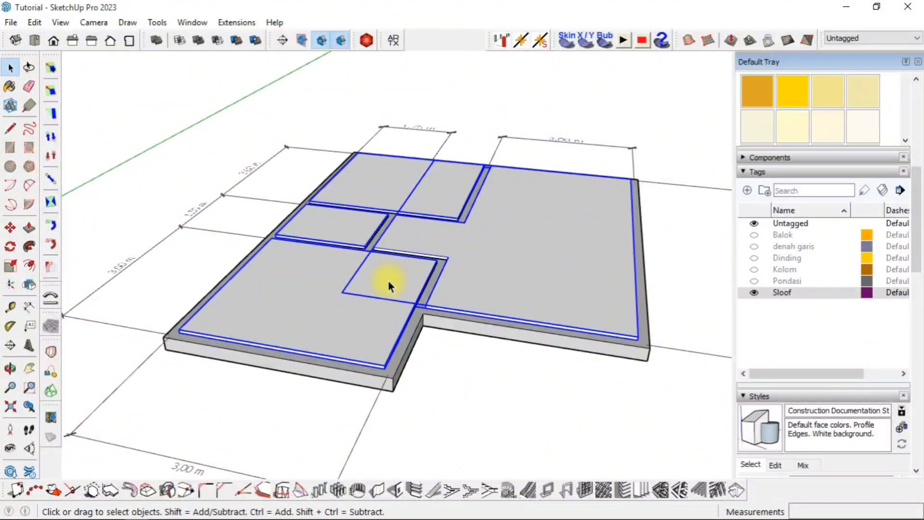
right_click(484, 270)
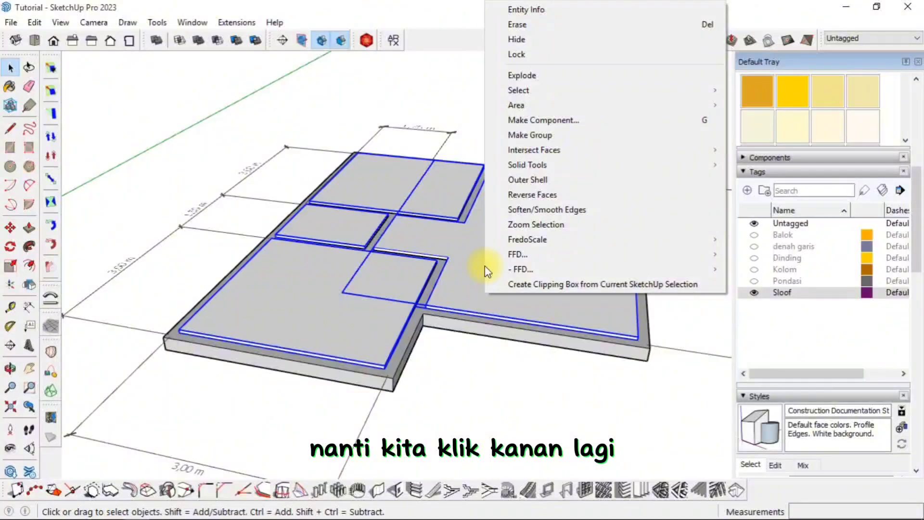
click(529, 135)
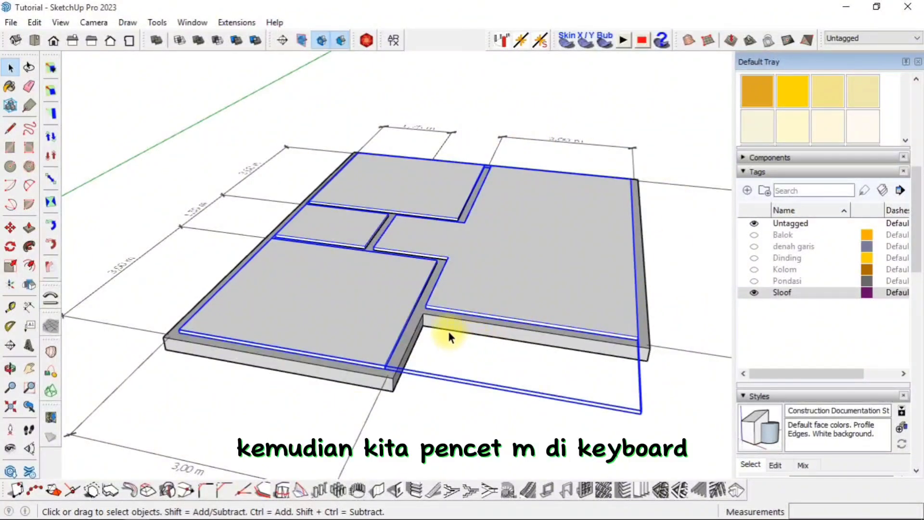
Step: Move the combined floor group down 0.05 m along the vertical axis, flush with the top of the sloof beams
key(m)
scroll(434, 306, up, 6)
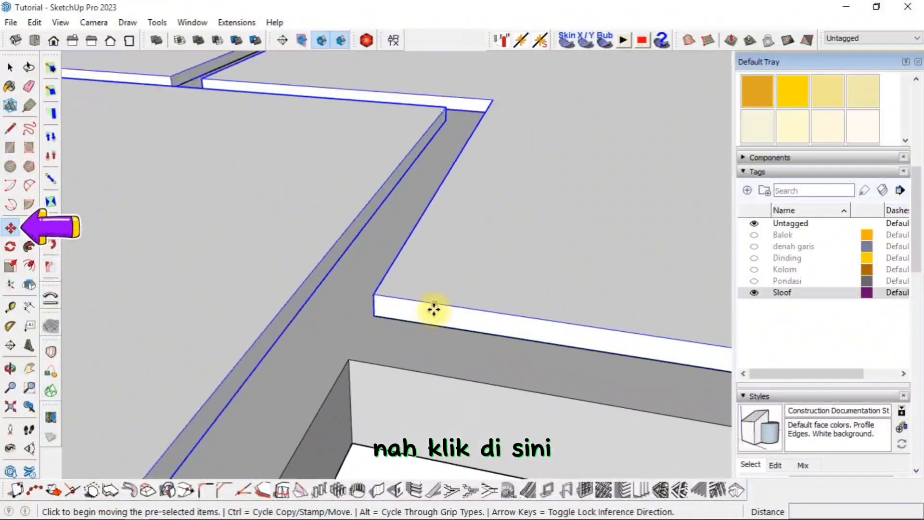
click(374, 300)
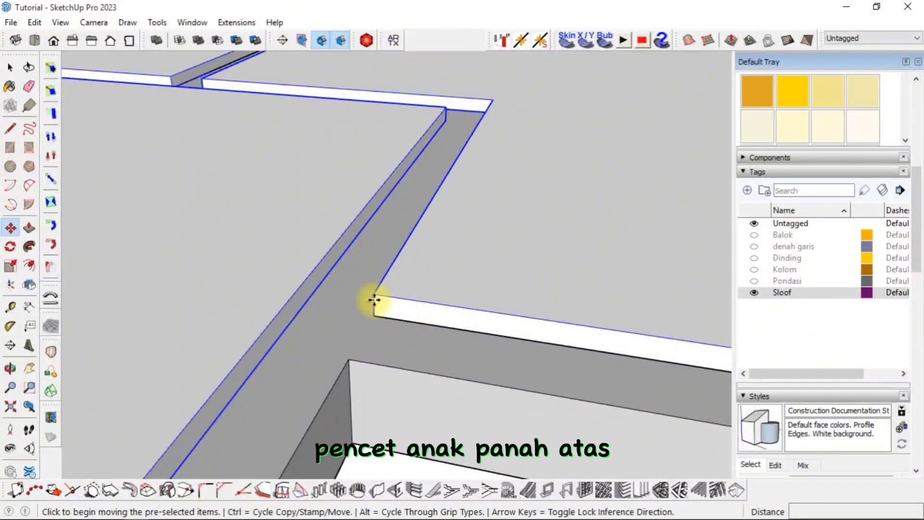
click(373, 300)
key(Up)
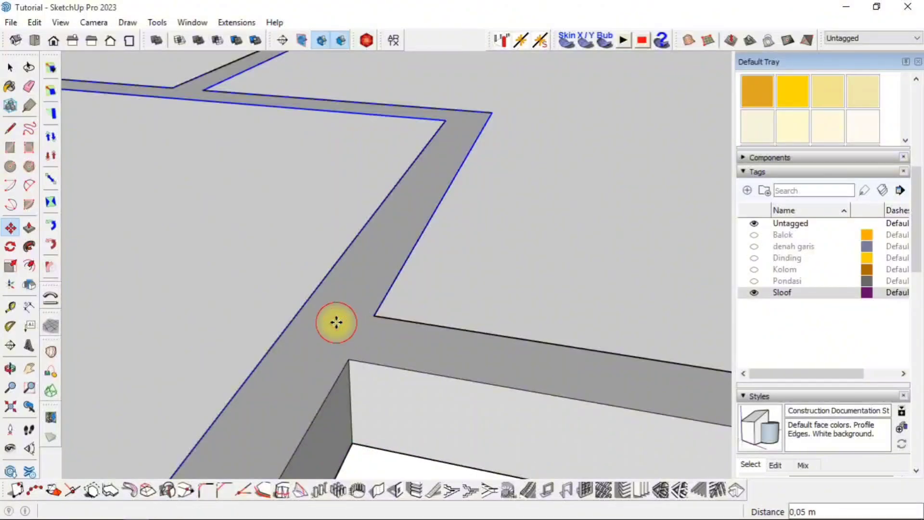
Step: Fix the lowered floor group in place within the sloof beams and clear the selection
click(334, 322)
scroll(337, 320, down, 2)
scroll(342, 318, down, 6)
key(space)
click(553, 291)
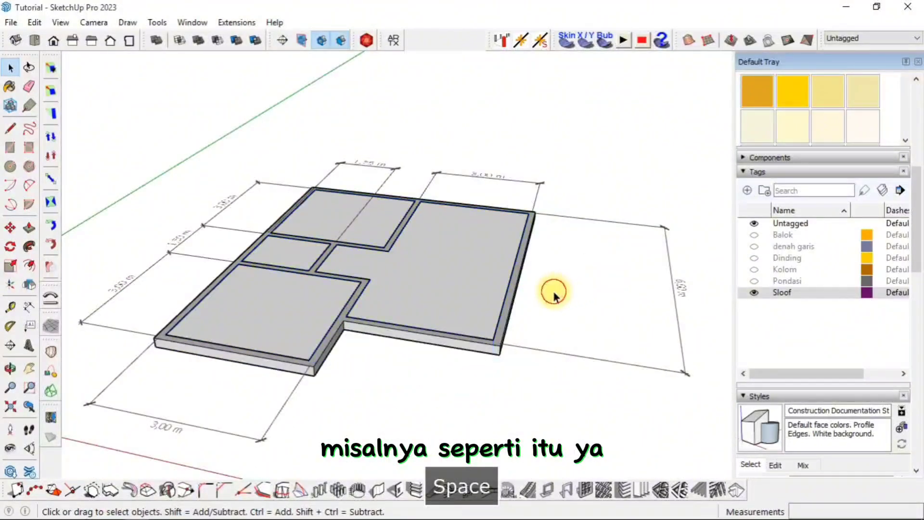
middle_drag(553, 291, 509, 334)
Step: Select the combined floor group and add a new tag named Lantai
click(438, 310)
middle_drag(437, 309, 304, 277)
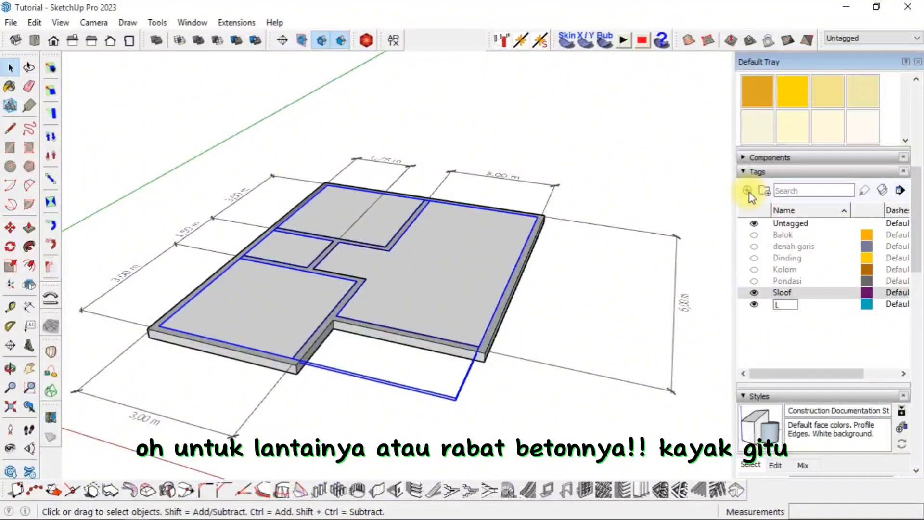
text(an)
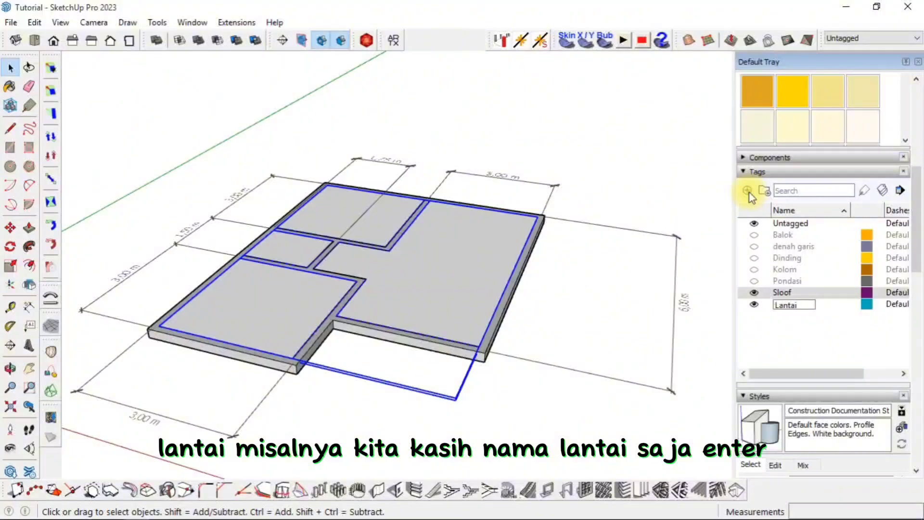
text(tai)
key(Return)
Step: Assign the selected floor group to the Lantai tag and check the assignment by hiding that tag
scroll(749, 193, down, 4)
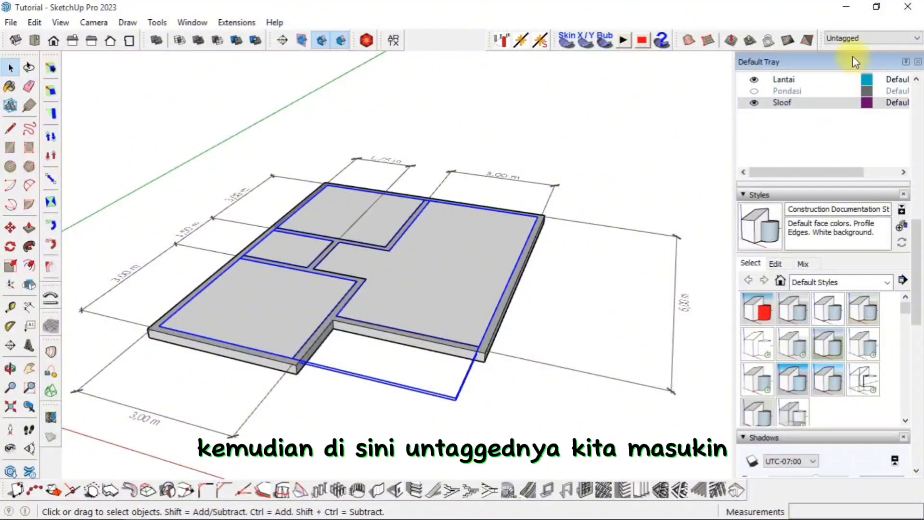
click(867, 42)
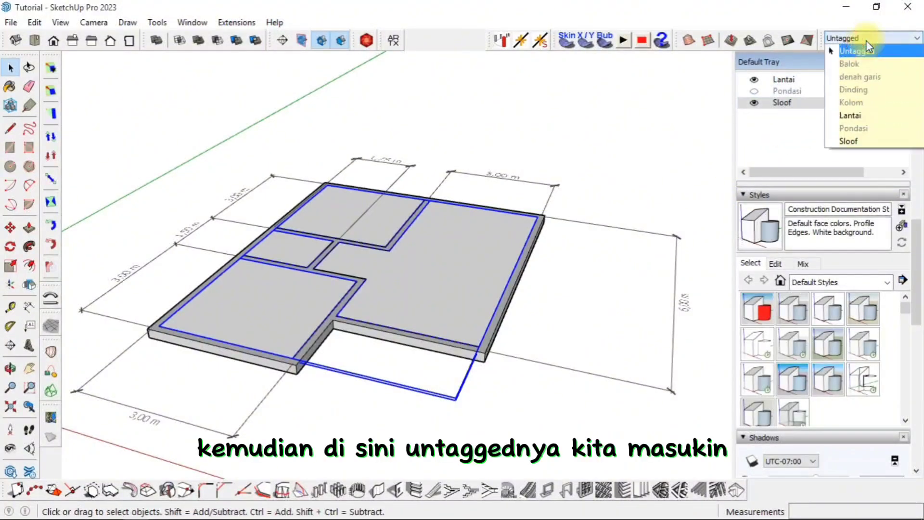
click(854, 115)
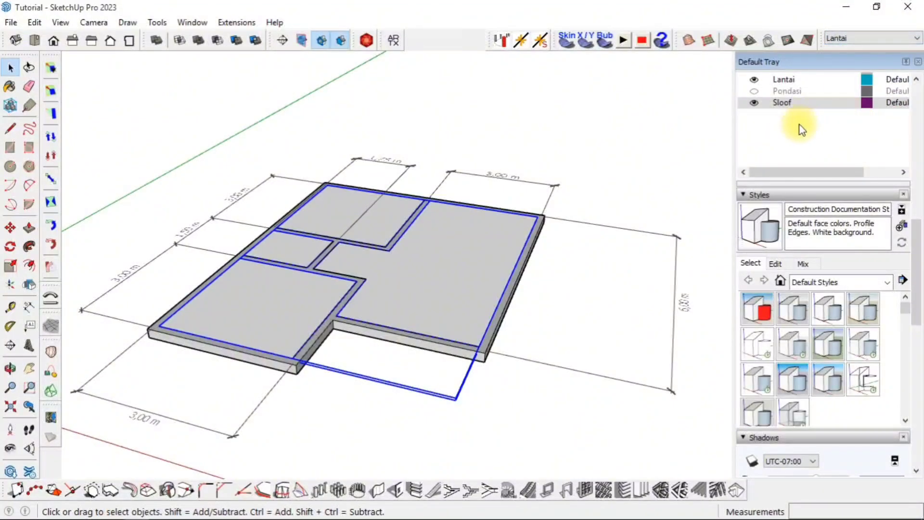
click(754, 80)
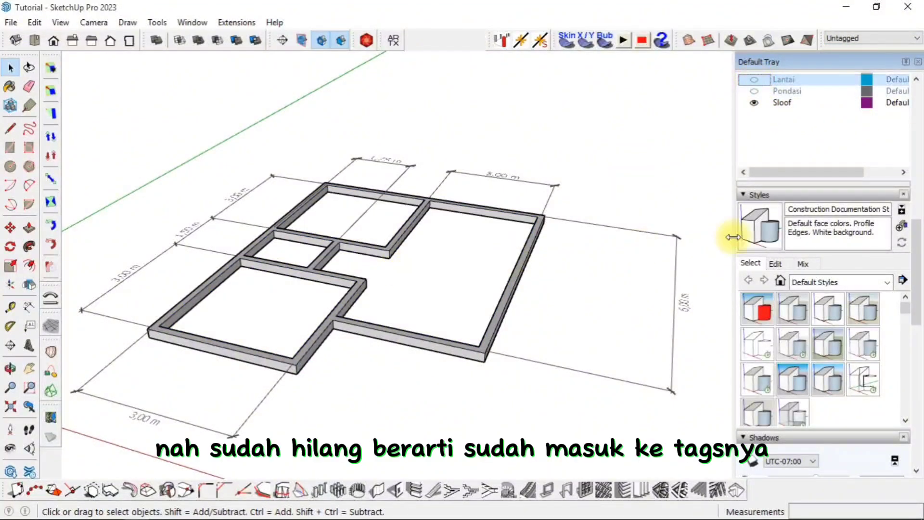
scroll(875, 134, up, 3)
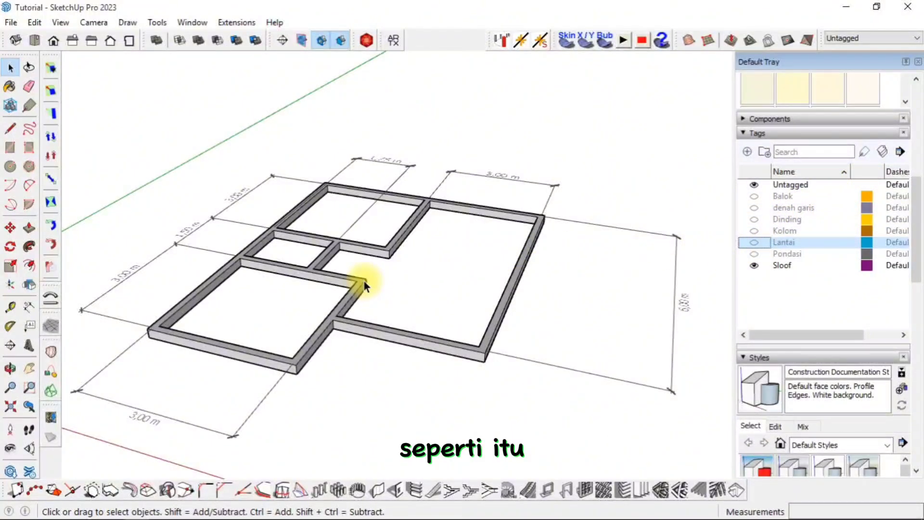
Step: Make the Balok, denah garis, Dinding, Kolom, Lantai and Pondasi tags visible
click(754, 196)
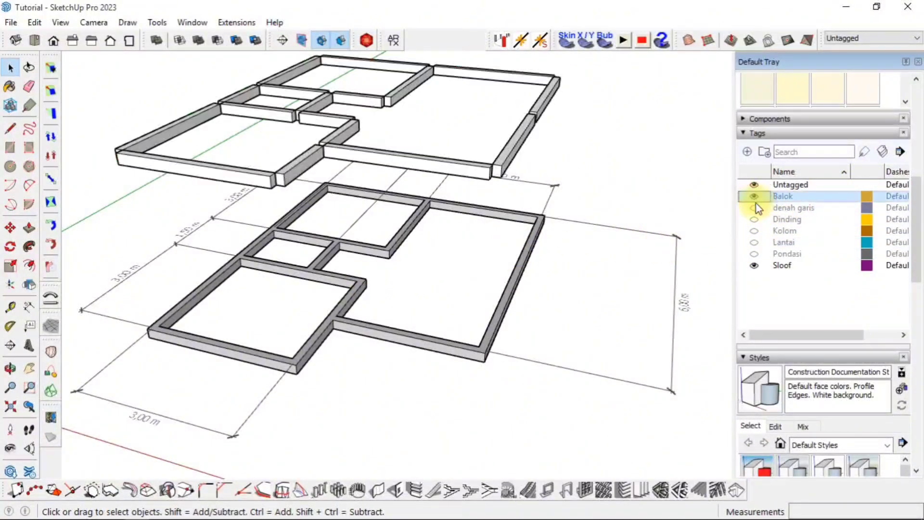
click(754, 208)
click(754, 219)
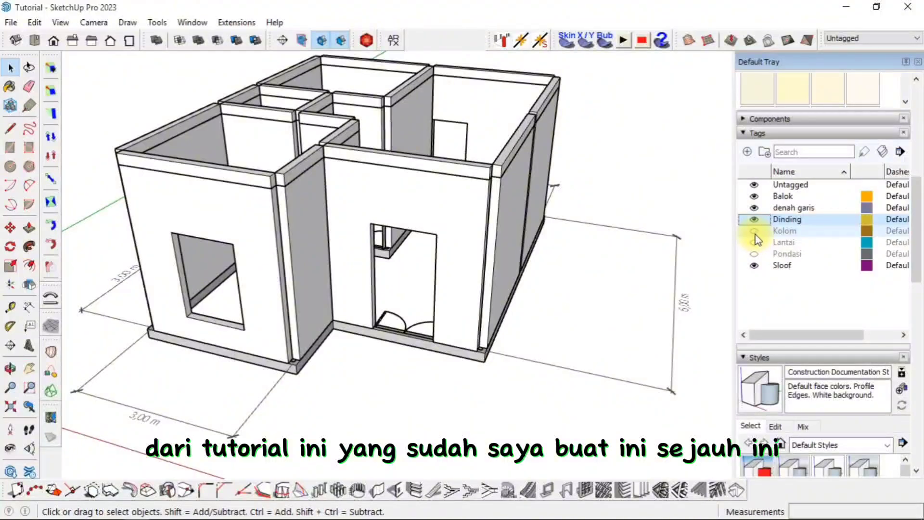
click(754, 231)
click(755, 242)
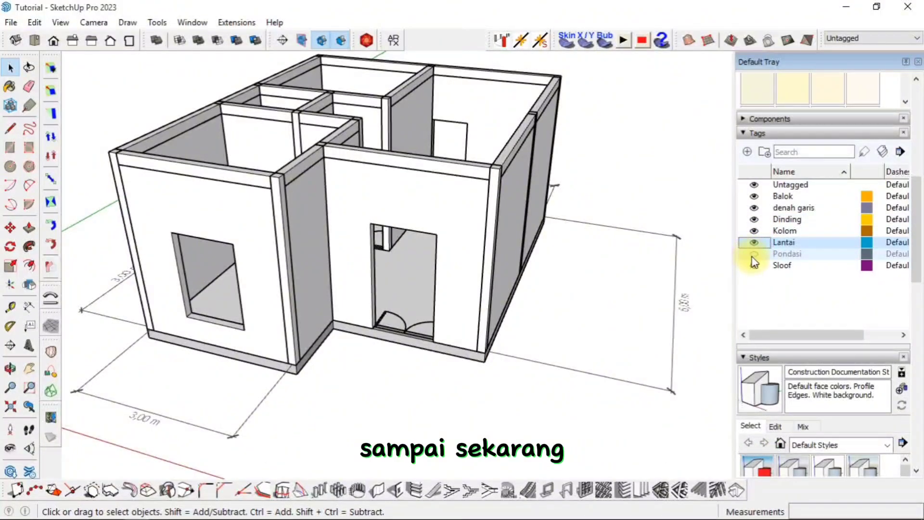
click(754, 254)
Step: Examine the complete house and its interior through the window and door openings
middle_drag(309, 345, 397, 220)
scroll(423, 299, up, 5)
scroll(411, 279, down, 6)
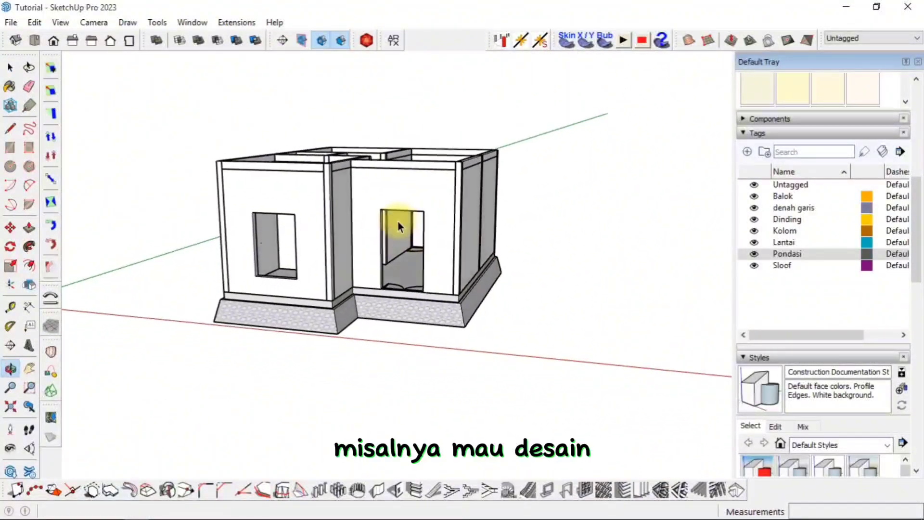
key(space)
scroll(426, 232, up, 4)
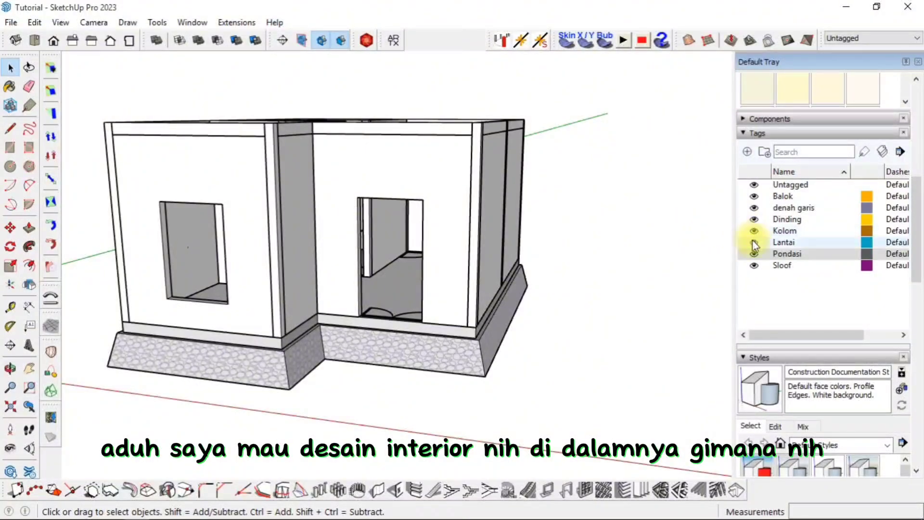
scroll(223, 235, up, 5)
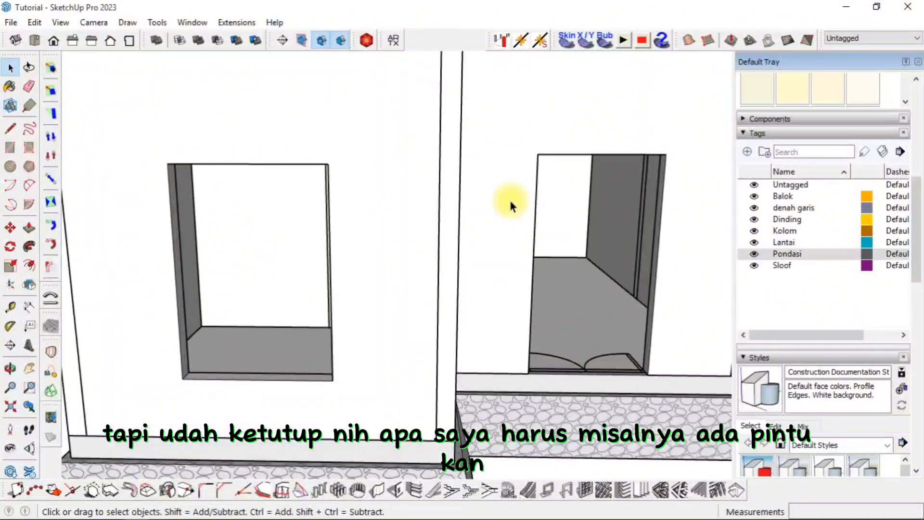
scroll(582, 207, up, 5)
scroll(242, 280, down, 2)
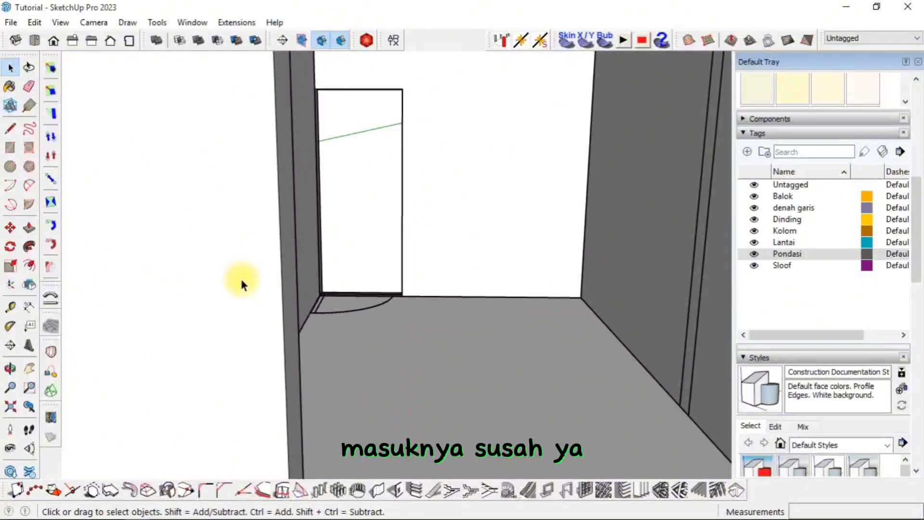
middle_drag(241, 280, 252, 269)
scroll(252, 268, up, 4)
scroll(492, 228, down, 2)
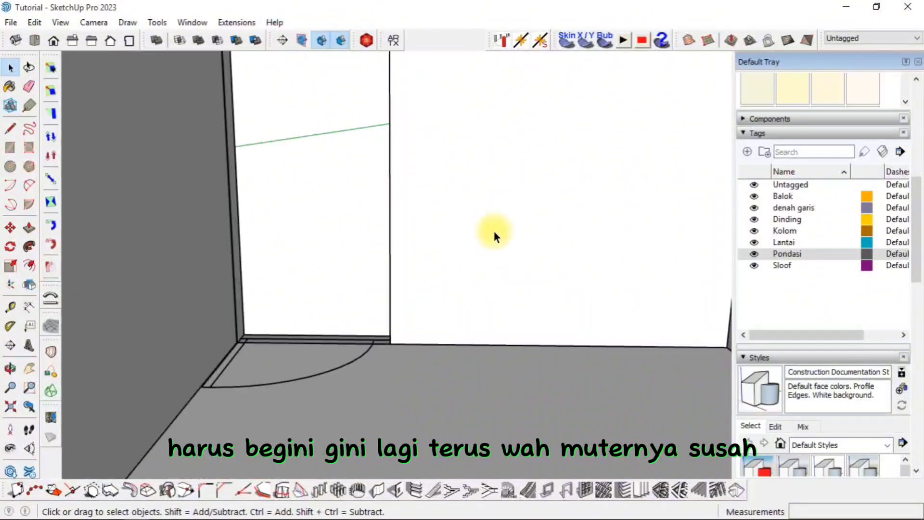
middle_drag(492, 228, 423, 232)
scroll(423, 232, down, 5)
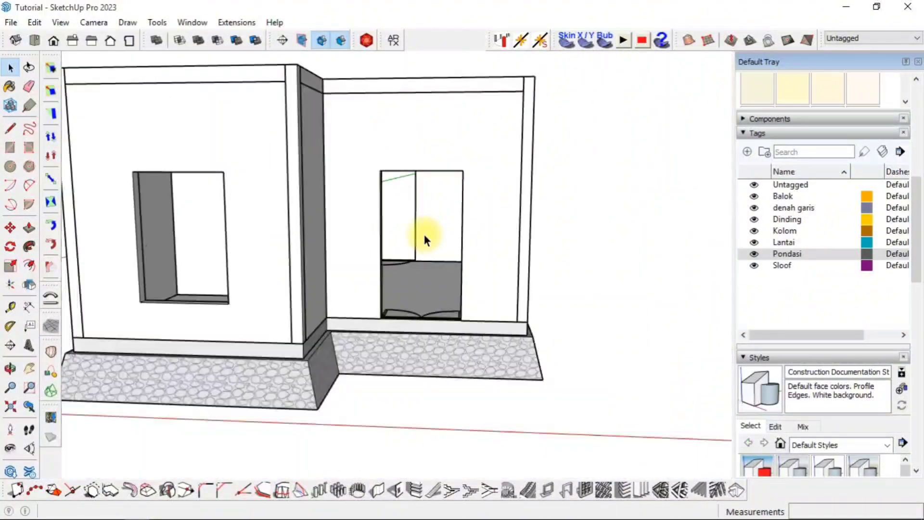
Step: Temporarily hide the Dinding tag to inspect the interior without walls, and show it again
click(754, 219)
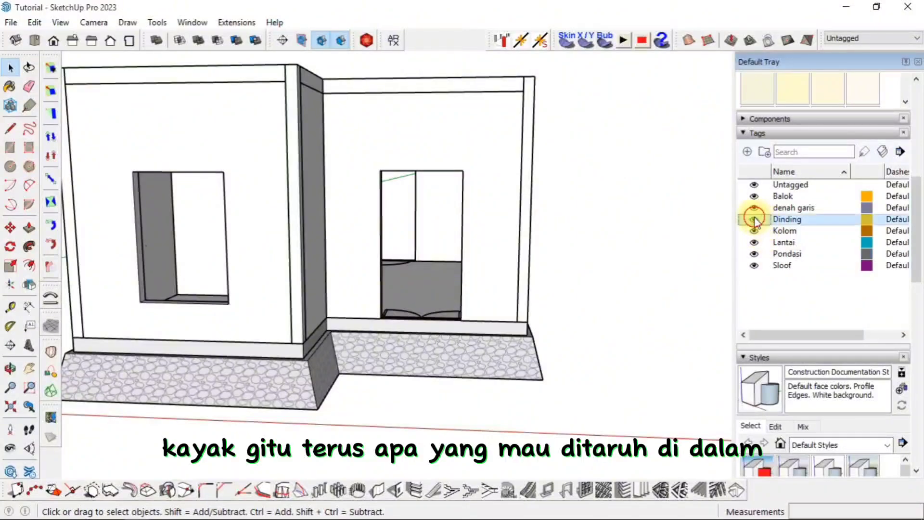
middle_drag(392, 285, 398, 260)
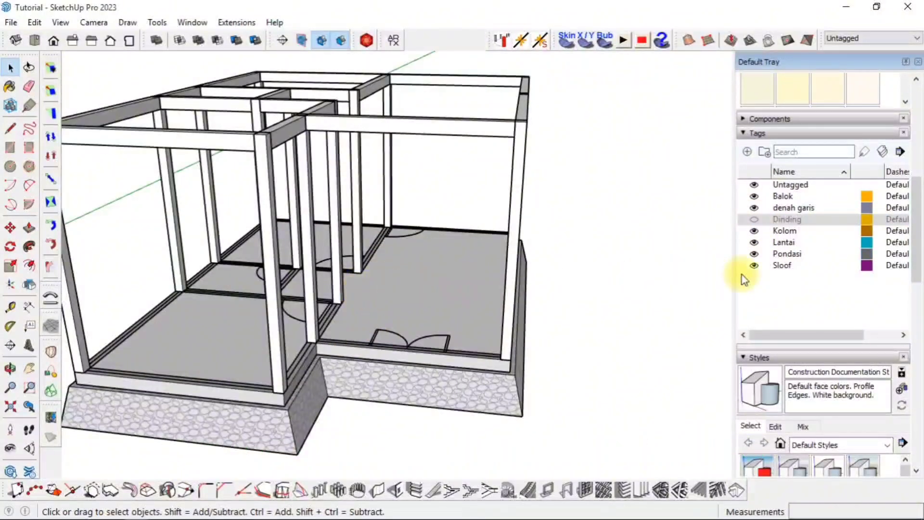
click(756, 220)
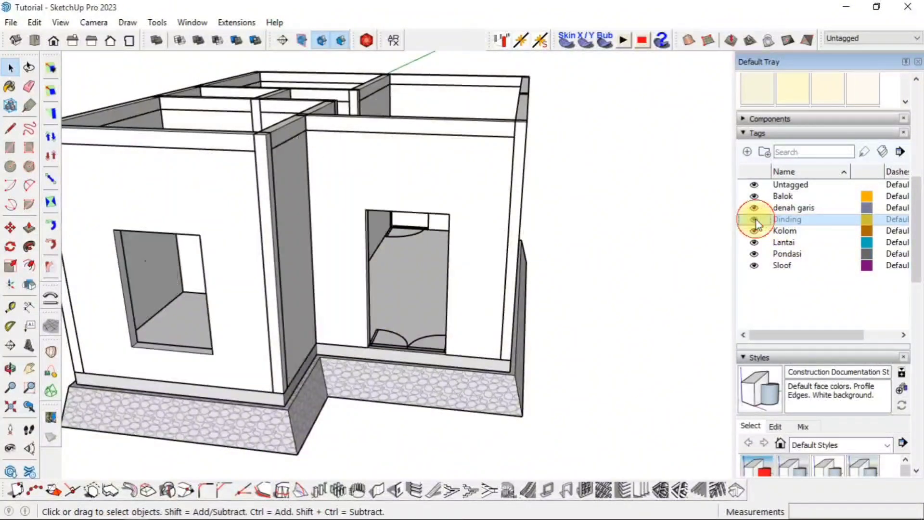
Step: Examine the front window and door openings of the house from several exterior angles
scroll(414, 271, down, 5)
middle_drag(339, 269, 416, 331)
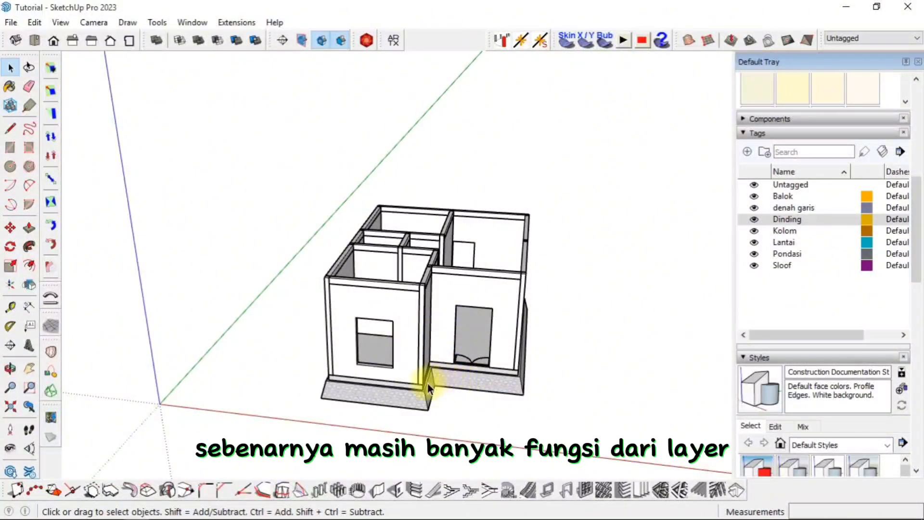
middle_drag(427, 377, 423, 310)
scroll(431, 320, up, 3)
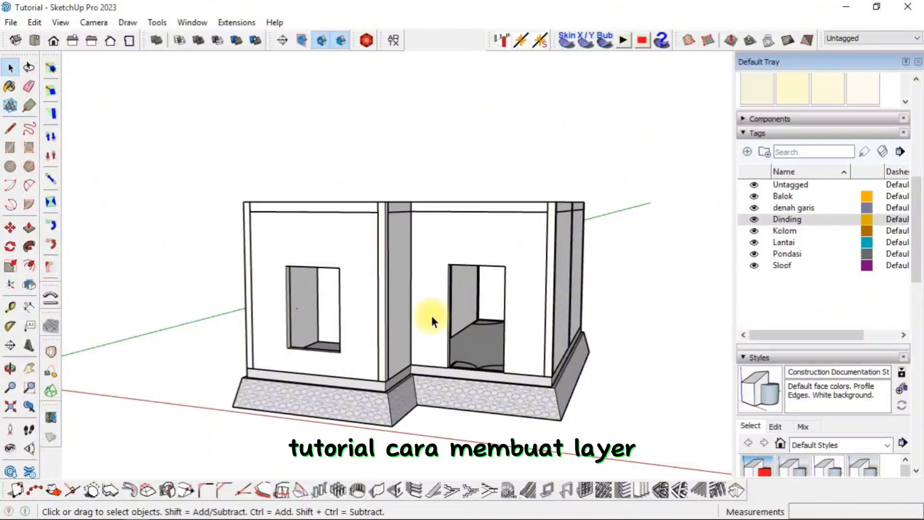
mouse_move(416, 304)
middle_down()
mouse_move(380, 378)
mouse_move(405, 317)
middle_up()
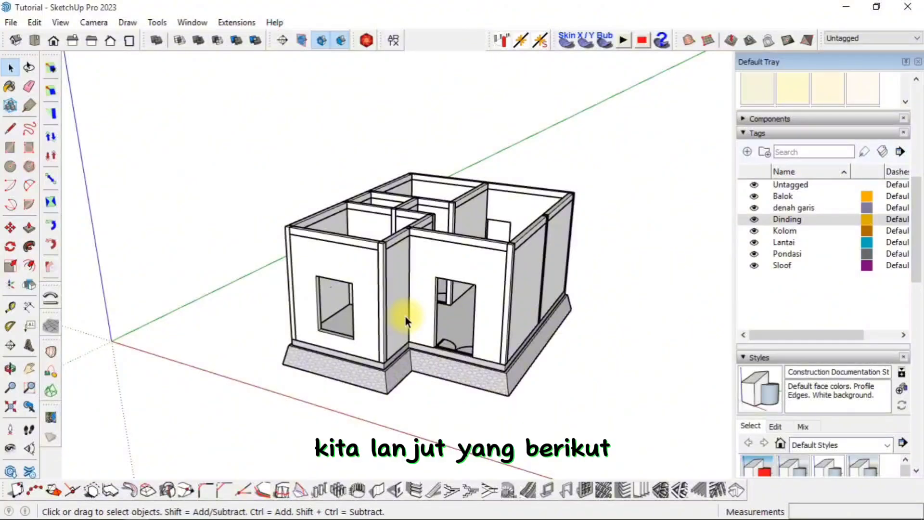
scroll(405, 316, up, 2)
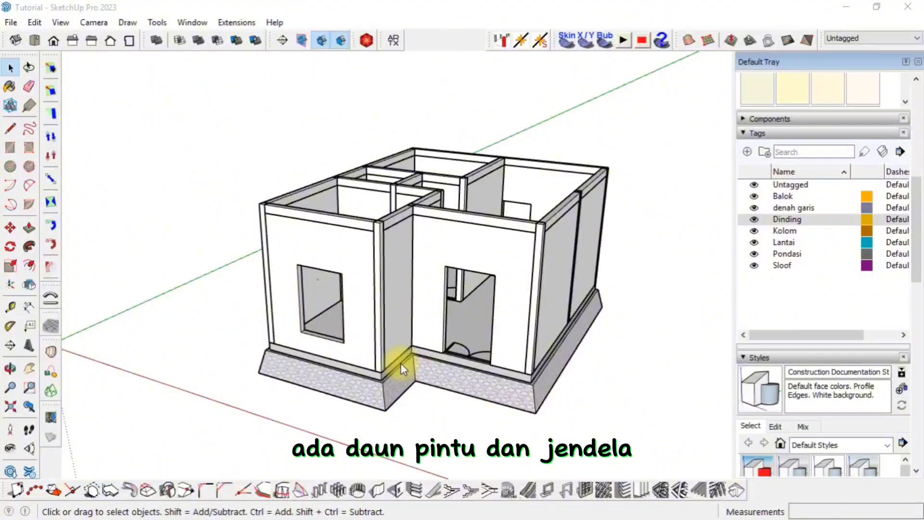
scroll(296, 332, up, 4)
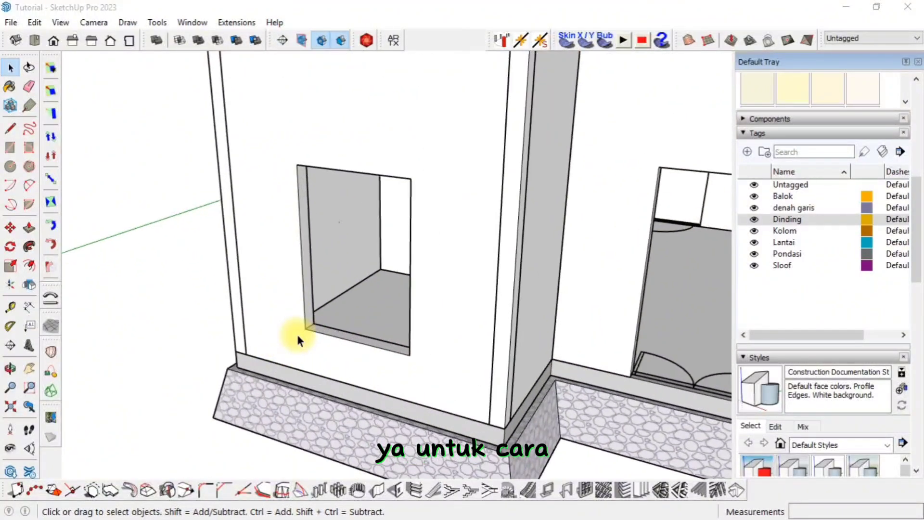
scroll(296, 332, down, 3)
middle_drag(298, 334, 308, 365)
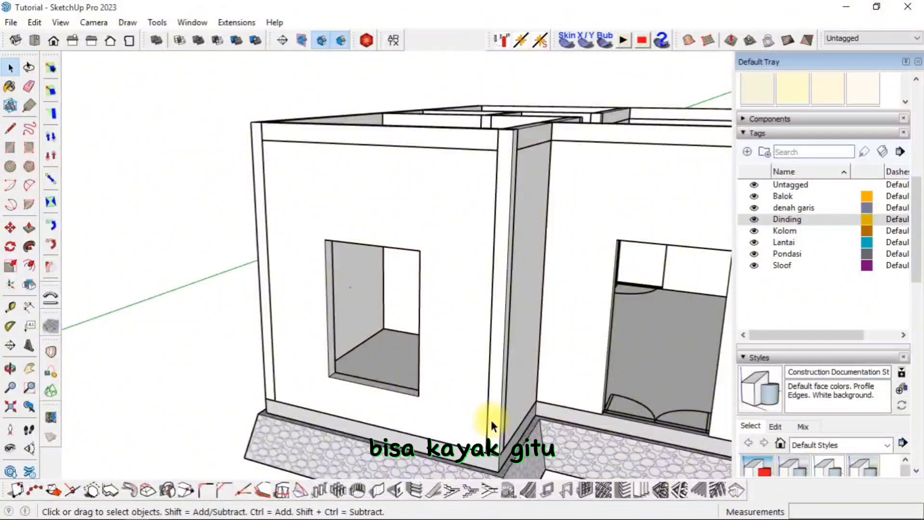
middle_drag(475, 382, 341, 296)
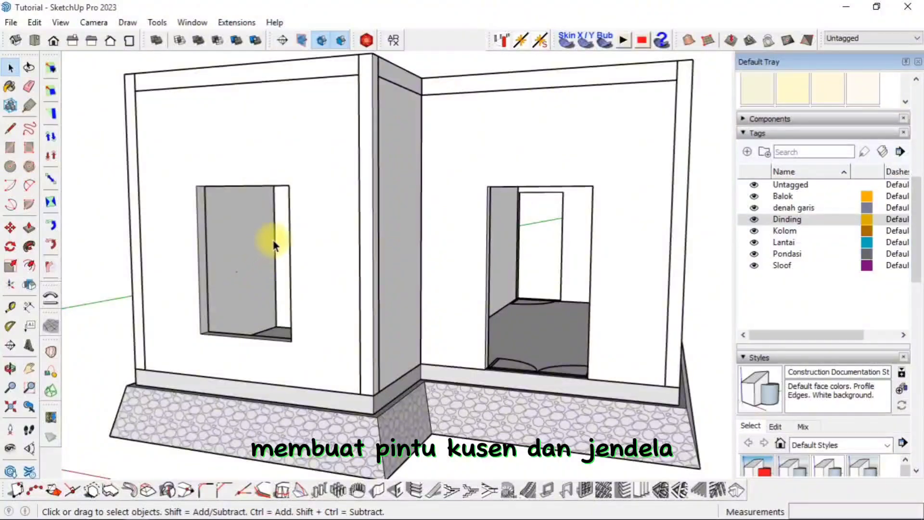
middle_drag(342, 235, 355, 282)
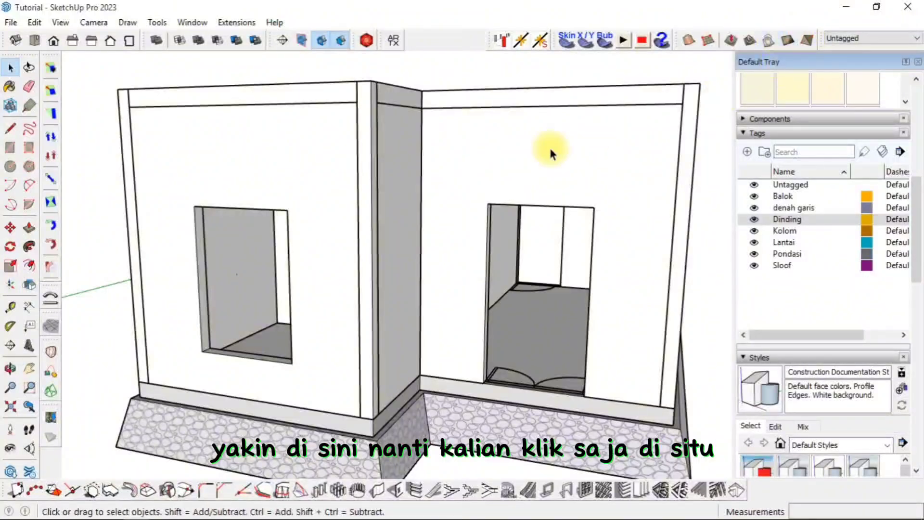
scroll(372, 239, down, 5)
middle_drag(368, 240, 347, 236)
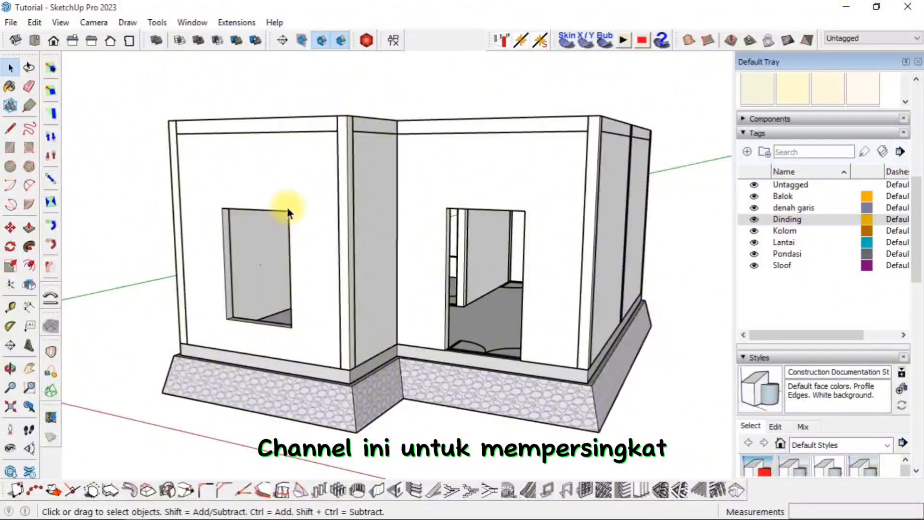
middle_drag(287, 213, 324, 260)
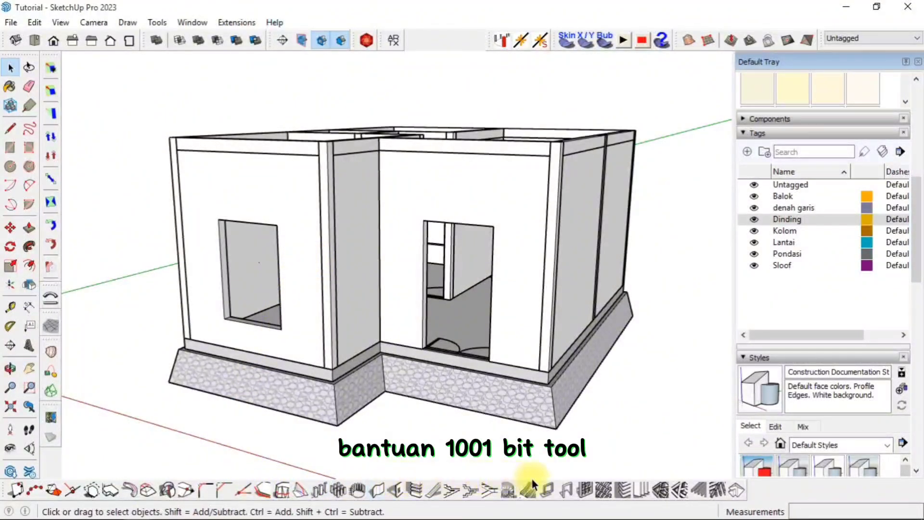
Step: Search 3D Warehouse for "pintu" and browse the door models
click(11, 472)
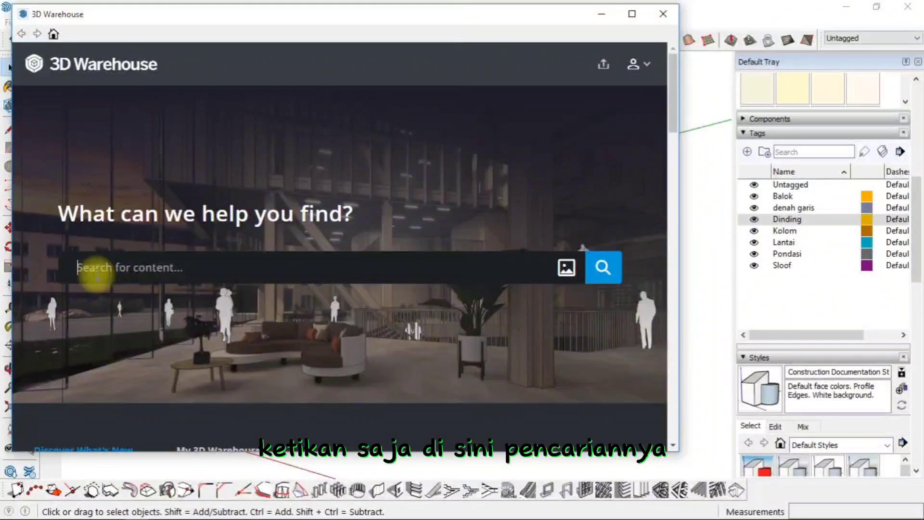
text(pintu)
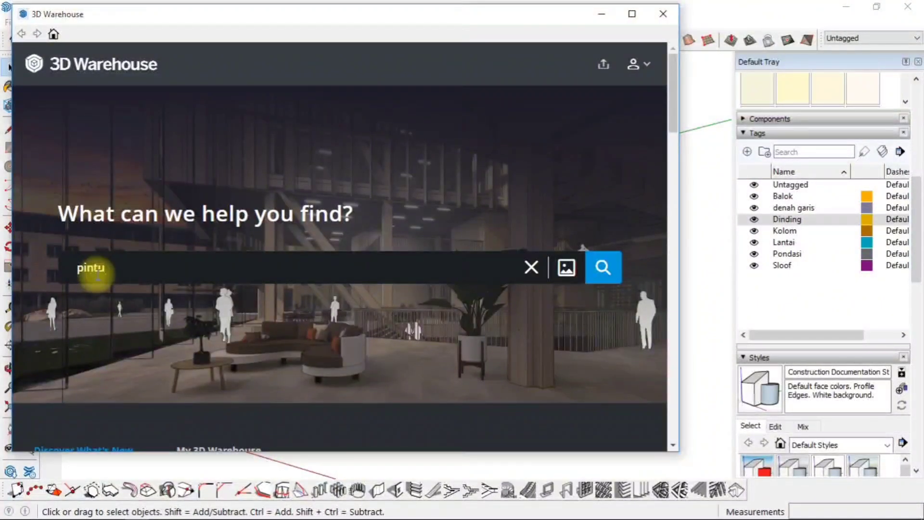
key(Return)
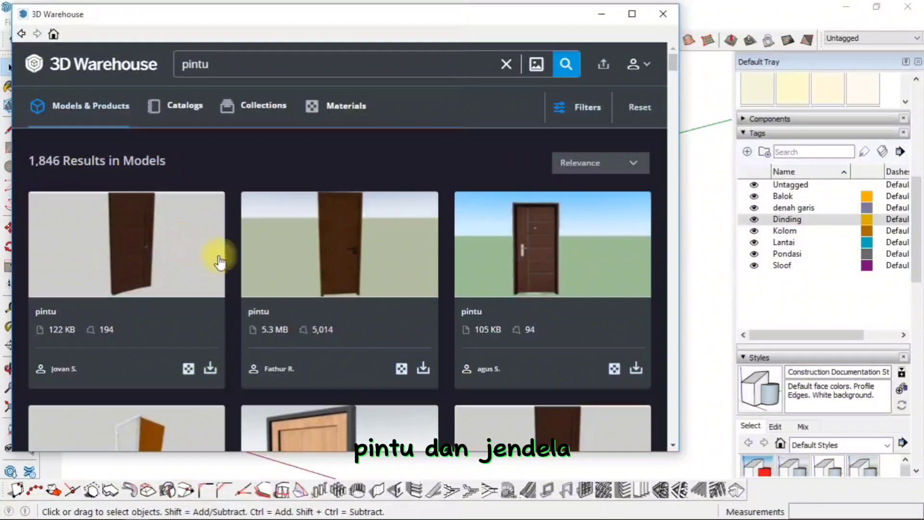
scroll(253, 302, down, 5)
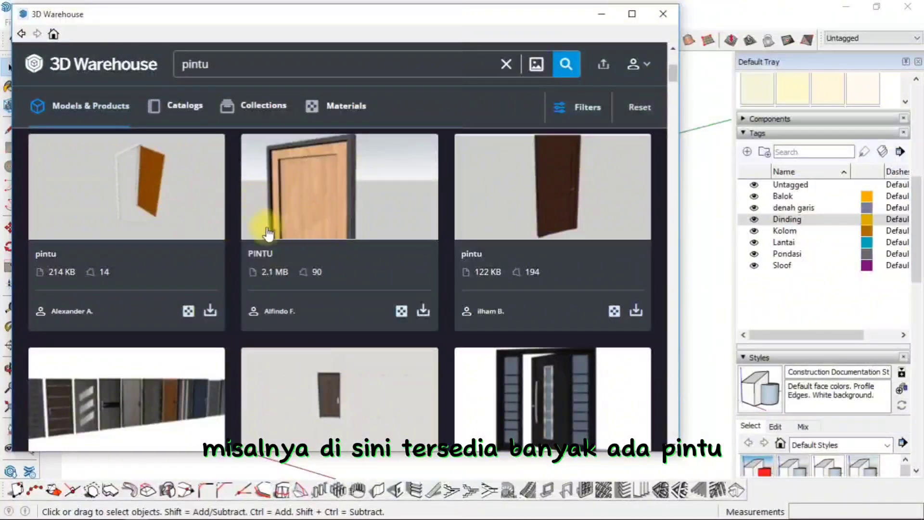
scroll(268, 234, down, 4)
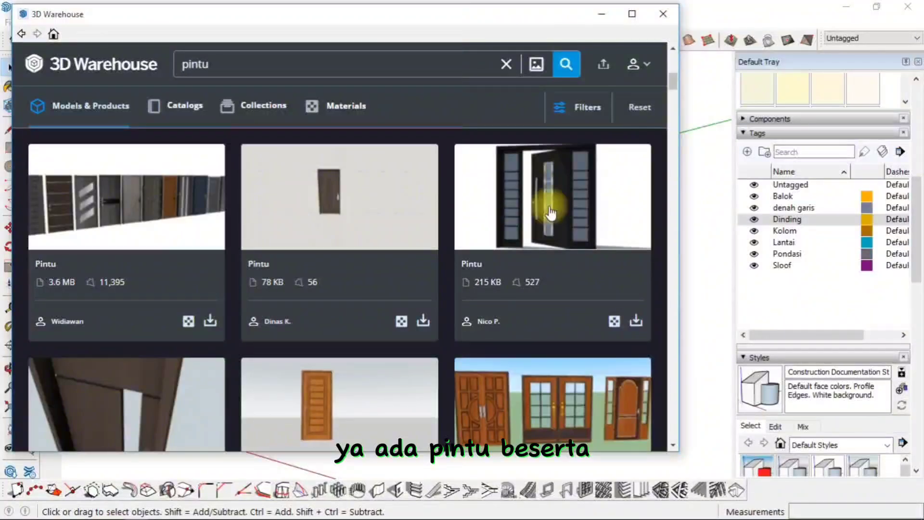
scroll(489, 211, down, 3)
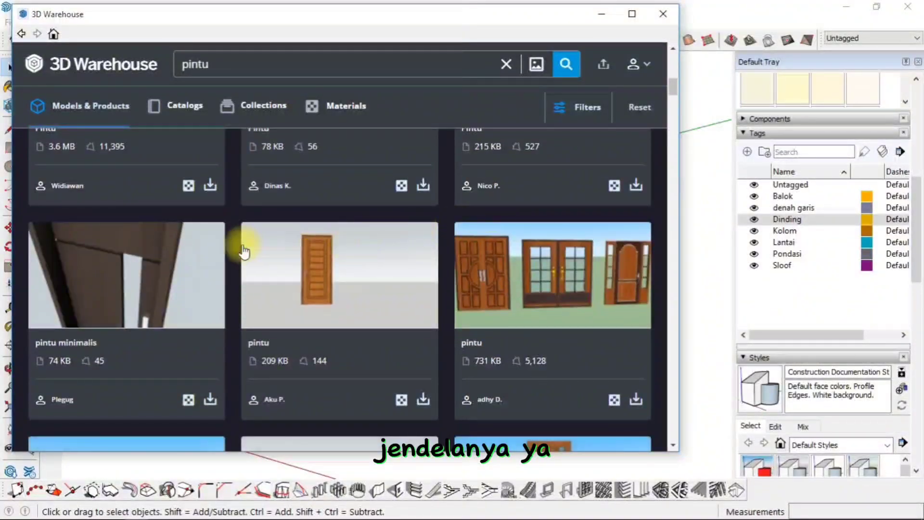
scroll(244, 251, down, 3)
Step: Search 3D Warehouse for "jendela" and load the wooden two-panel window directly into the model, placing it in front of the house
click(231, 57)
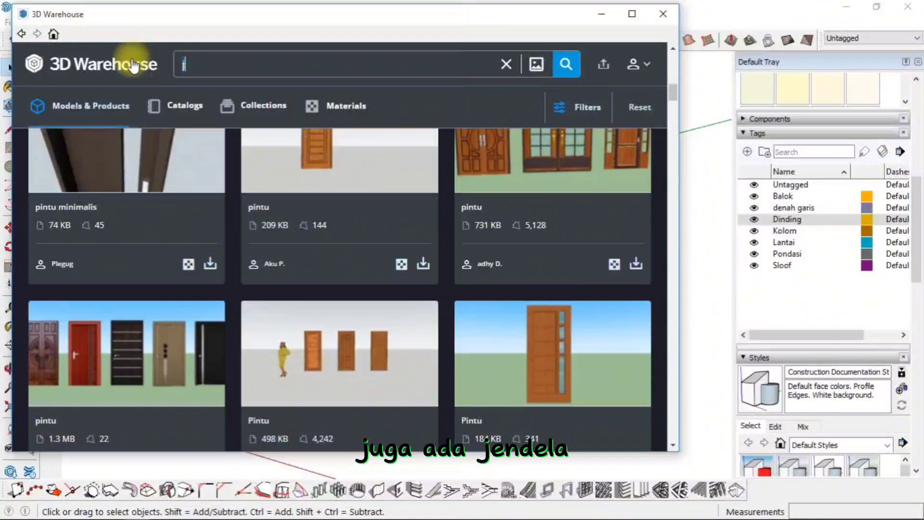
text(jendela)
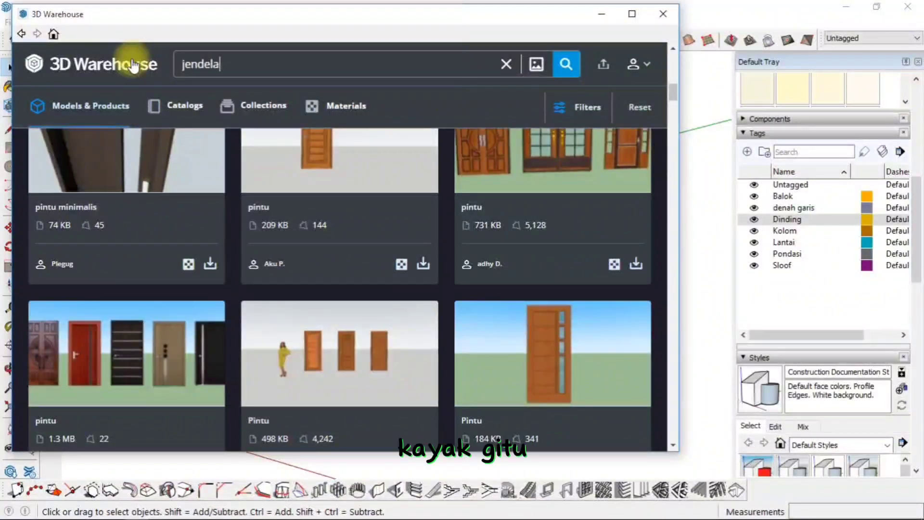
key(Return)
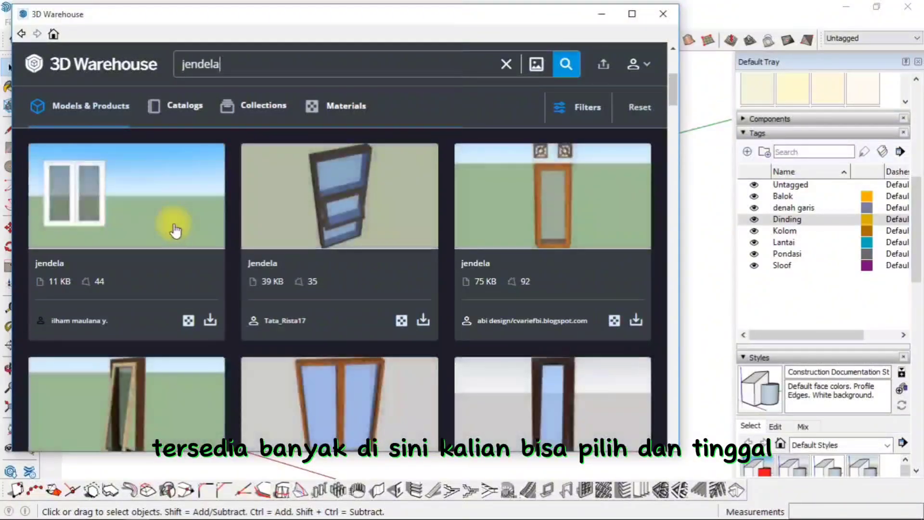
scroll(153, 234, down, 1)
scroll(153, 233, down, 2)
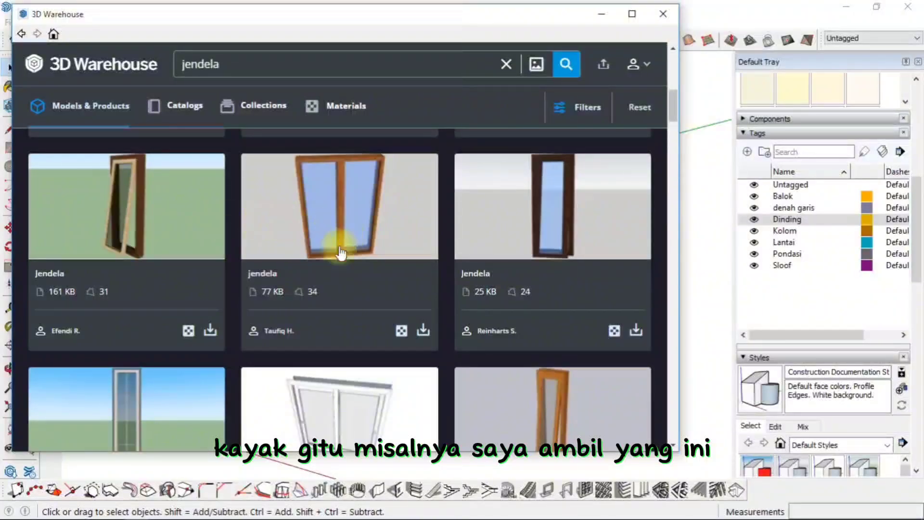
click(424, 331)
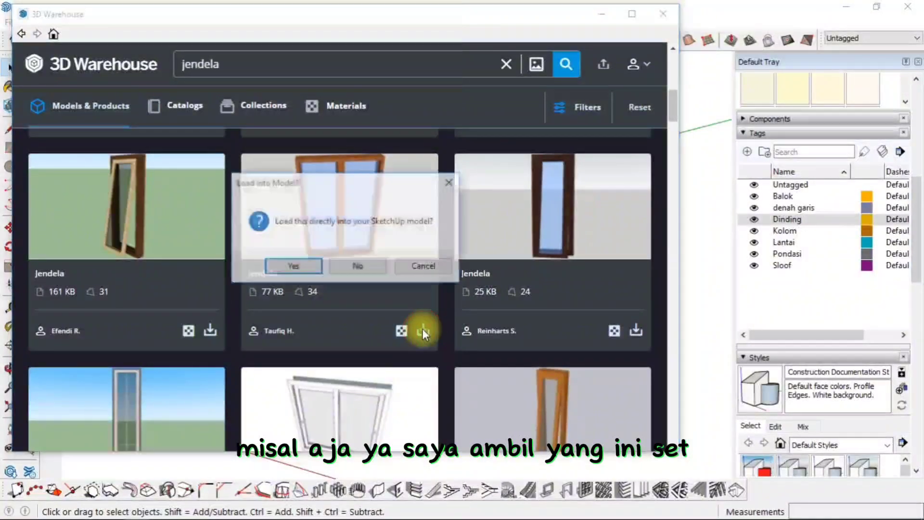
click(301, 266)
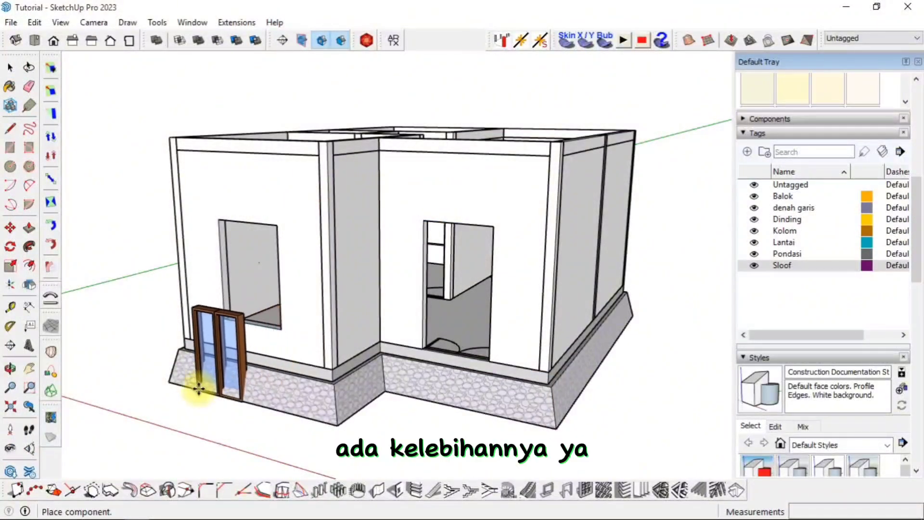
click(169, 436)
Step: Move the window by its lower-left front corner to the lower-left front corner of the front wall's window opening
scroll(169, 435, up, 8)
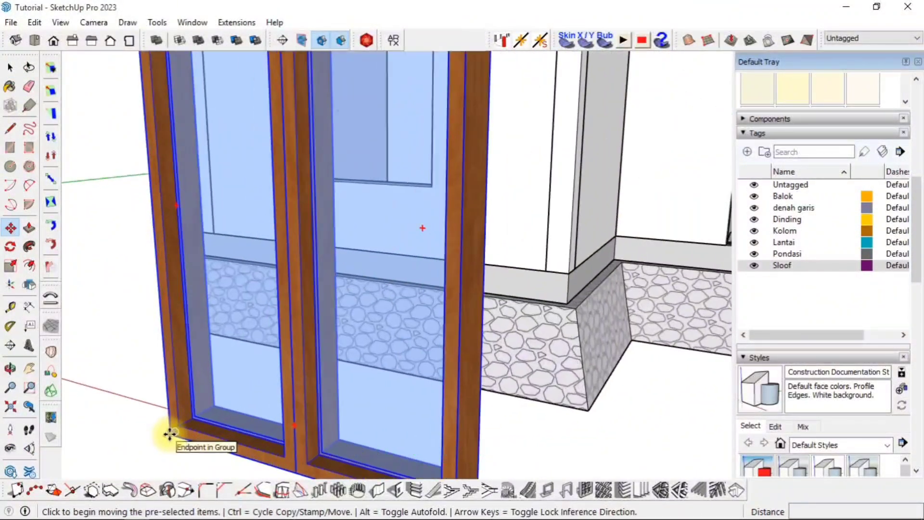
shift+middle_drag(171, 433, 326, 376)
click(328, 375)
scroll(190, 288, down, 5)
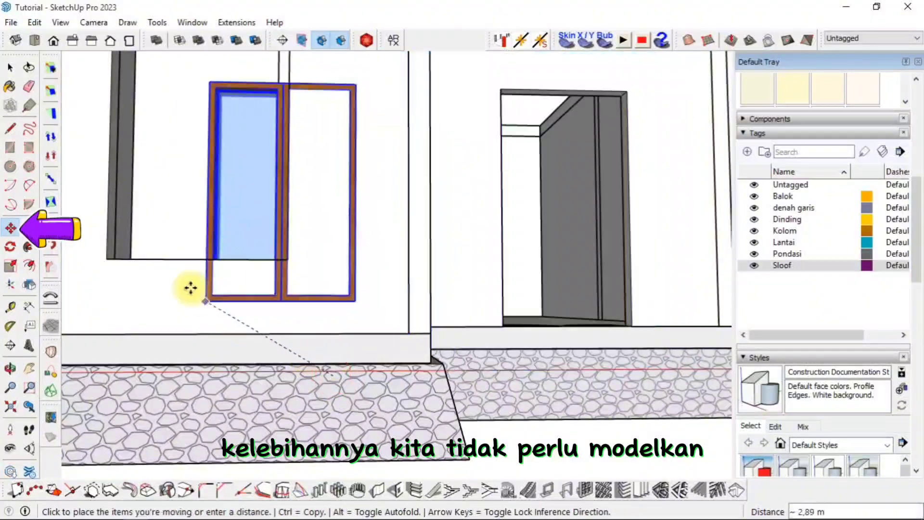
middle_drag(190, 289, 200, 323)
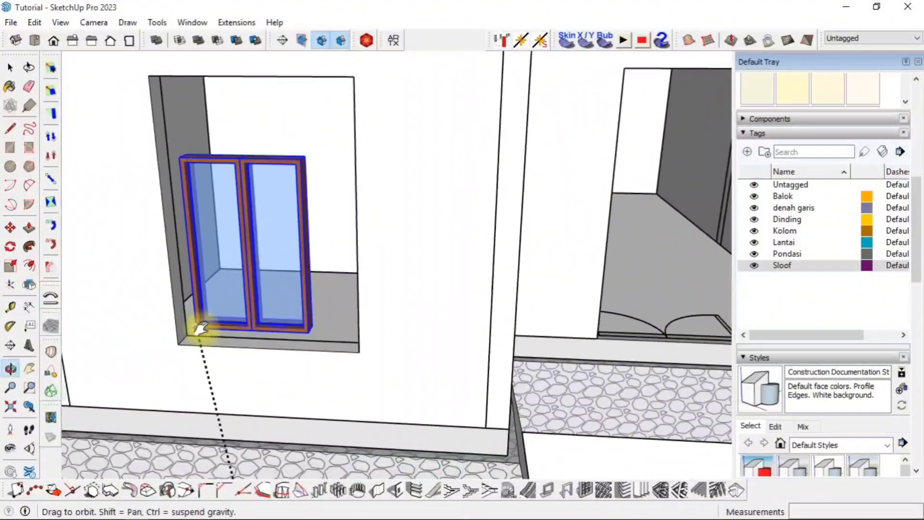
scroll(201, 327, up, 6)
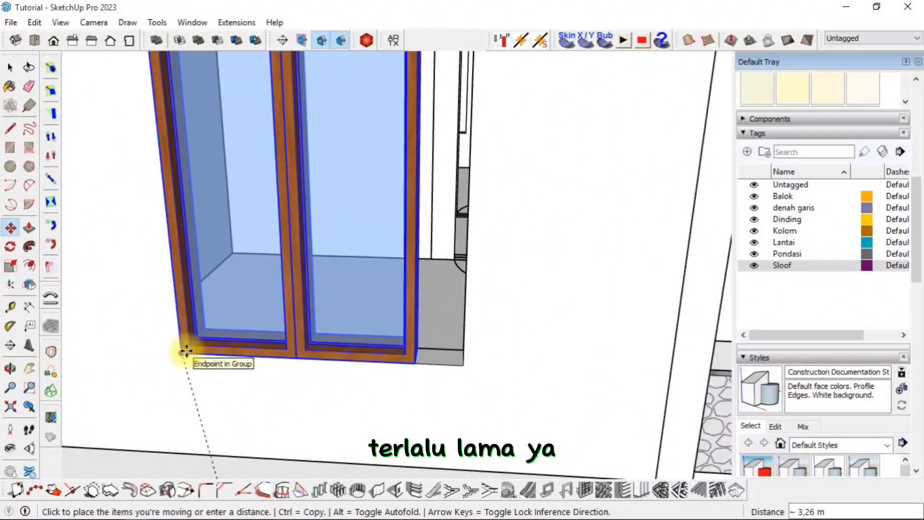
click(185, 350)
Step: Scale the window vertically by a factor of about 1.13, up to the upper edge of the wall opening
scroll(214, 289, down, 5)
middle_drag(217, 274, 244, 299)
scroll(246, 258, up, 3)
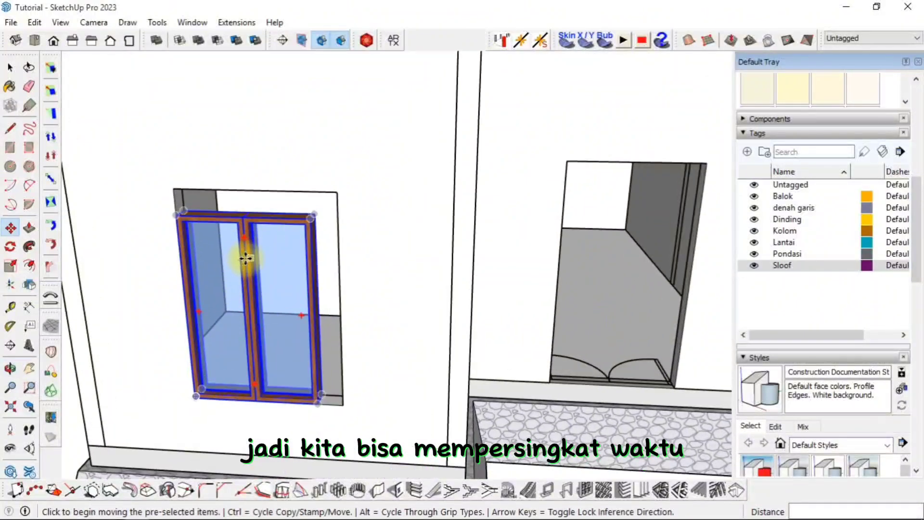
scroll(243, 217, up, 5)
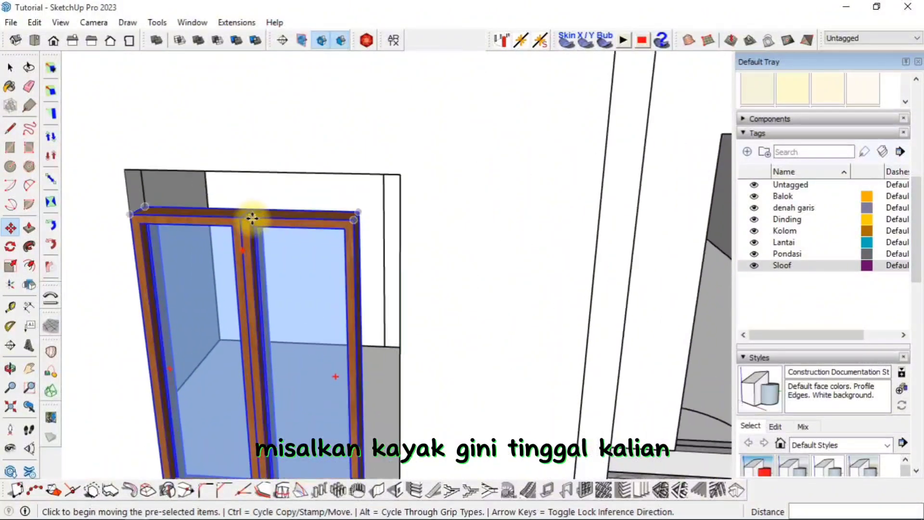
key(s)
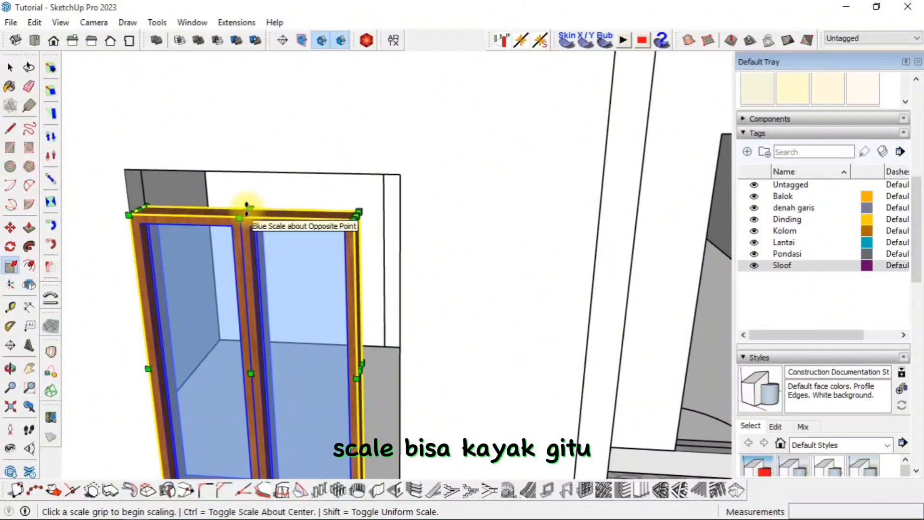
key(space)
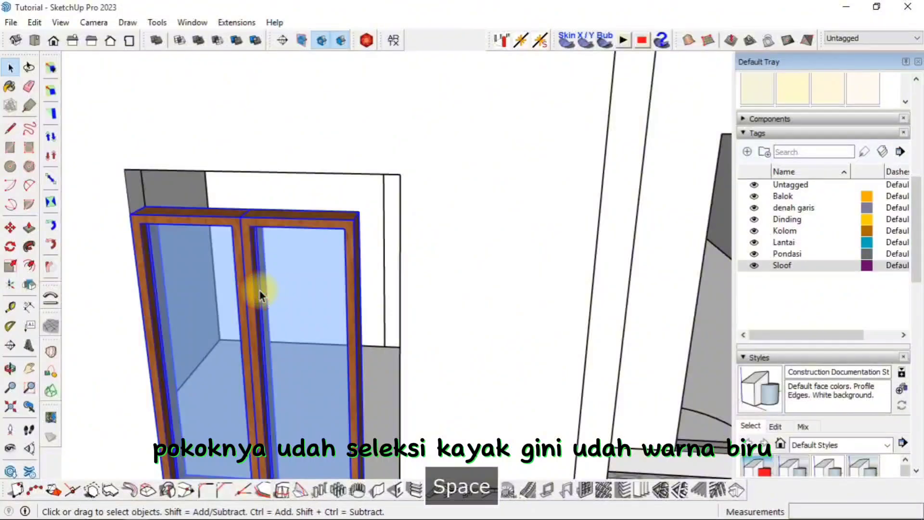
key(s)
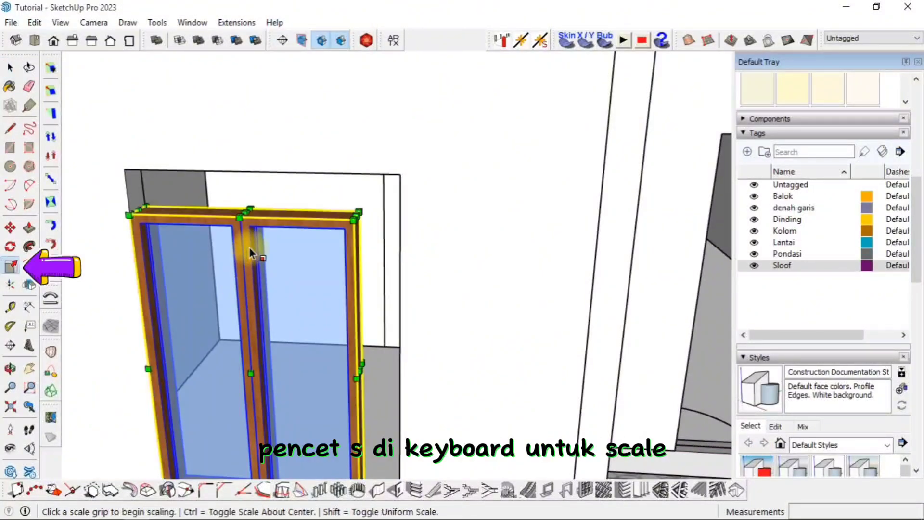
scroll(246, 212, up, 3)
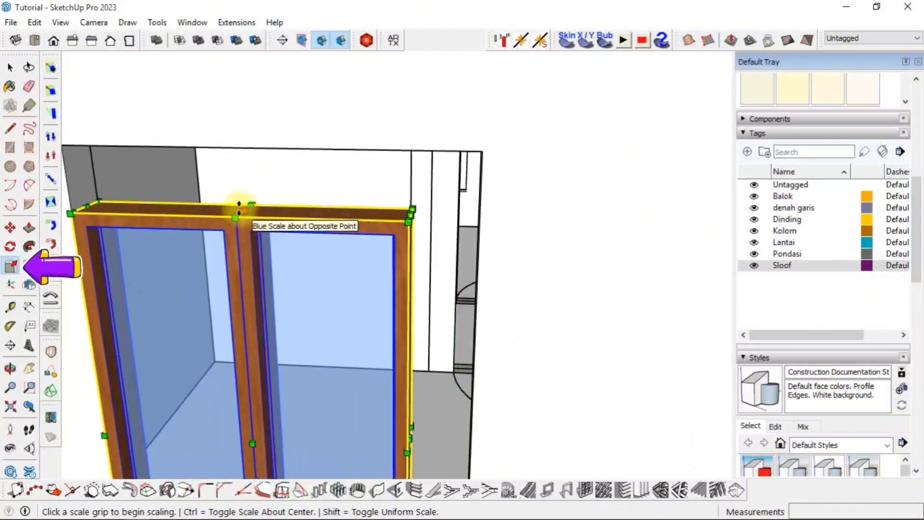
click(243, 206)
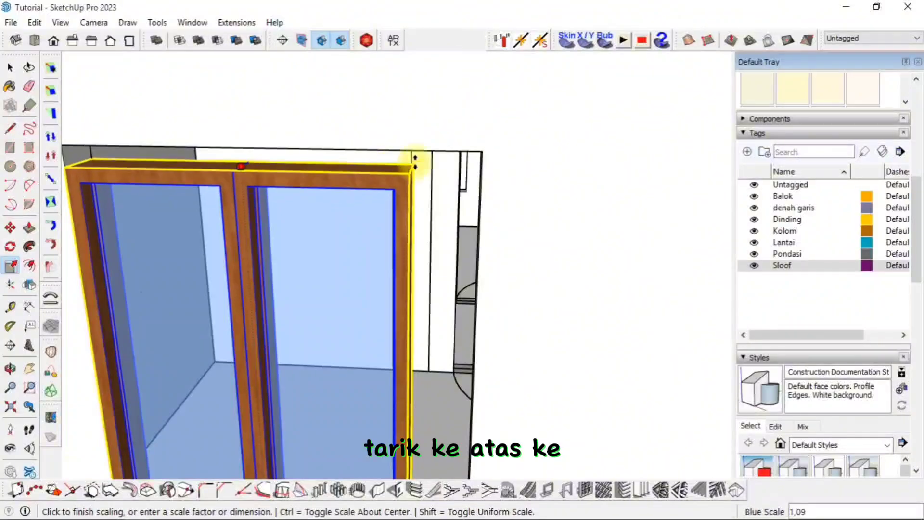
click(486, 151)
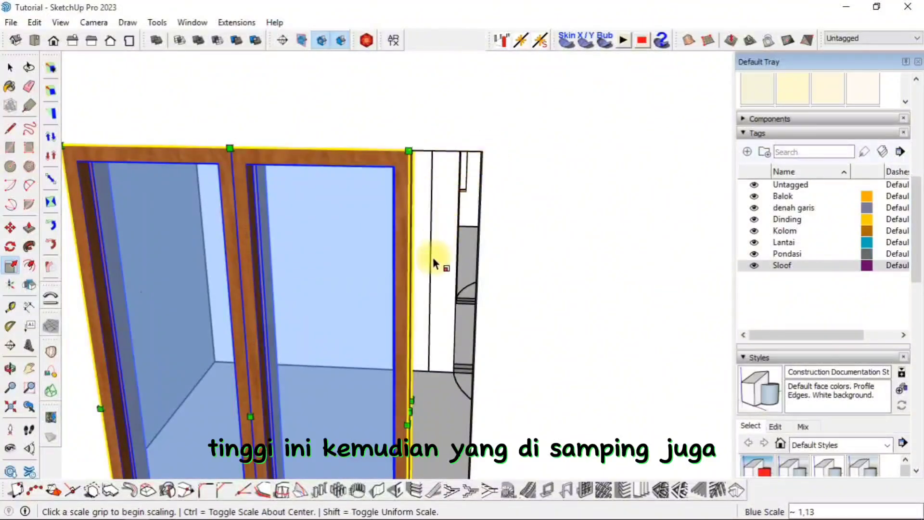
Step: Scale the window's width along the red axis to the opposite side edge of the wall opening
middle_drag(437, 261, 434, 423)
click(415, 420)
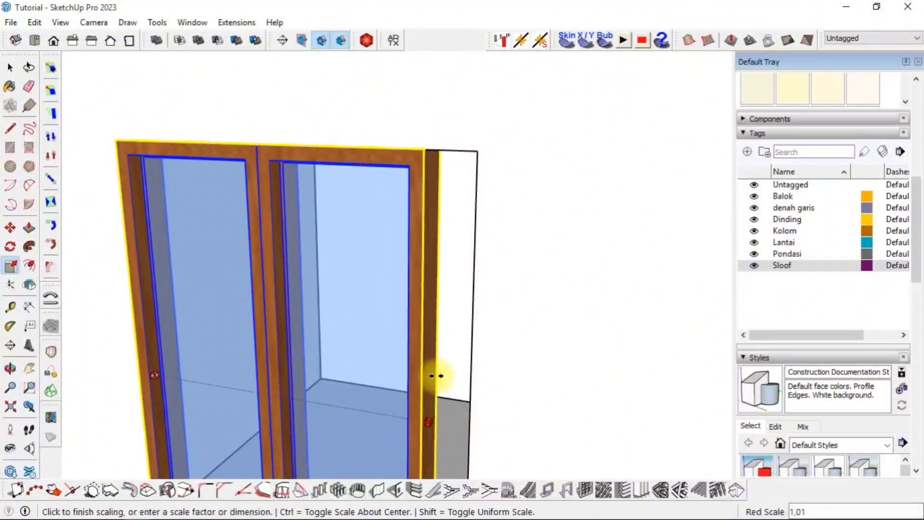
click(433, 292)
scroll(345, 315, down, 5)
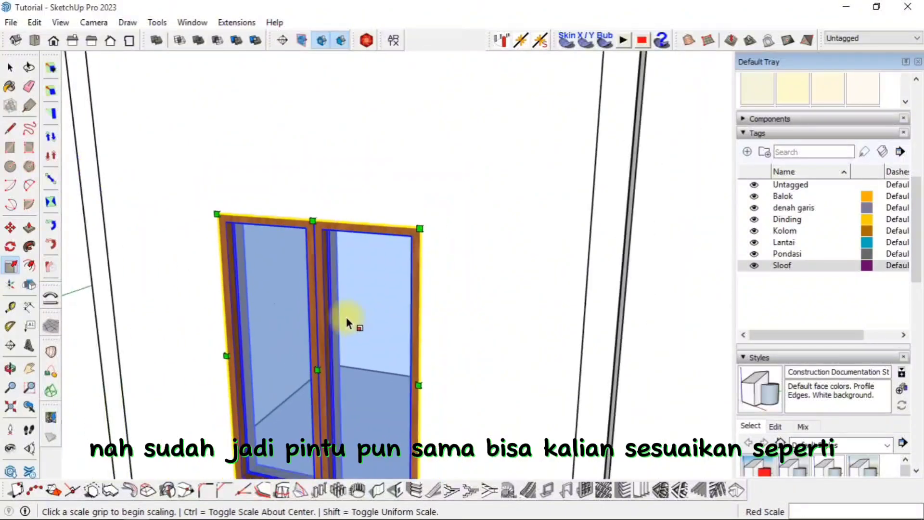
middle_drag(346, 317, 369, 260)
scroll(370, 259, down, 3)
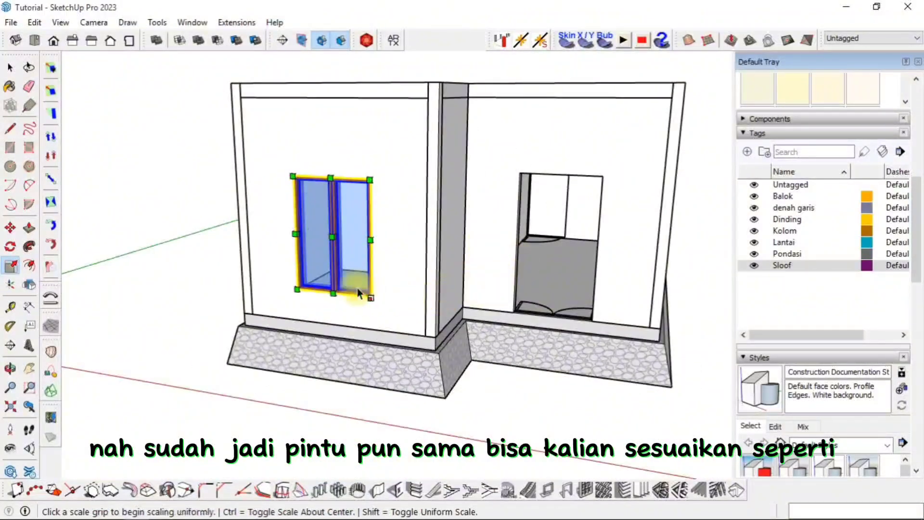
key(space)
Step: Measure the thickness of the window's upper frame member with the Tape Measure
scroll(335, 266, up, 3)
scroll(335, 267, down, 3)
middle_drag(334, 266, 305, 290)
scroll(308, 269, up, 5)
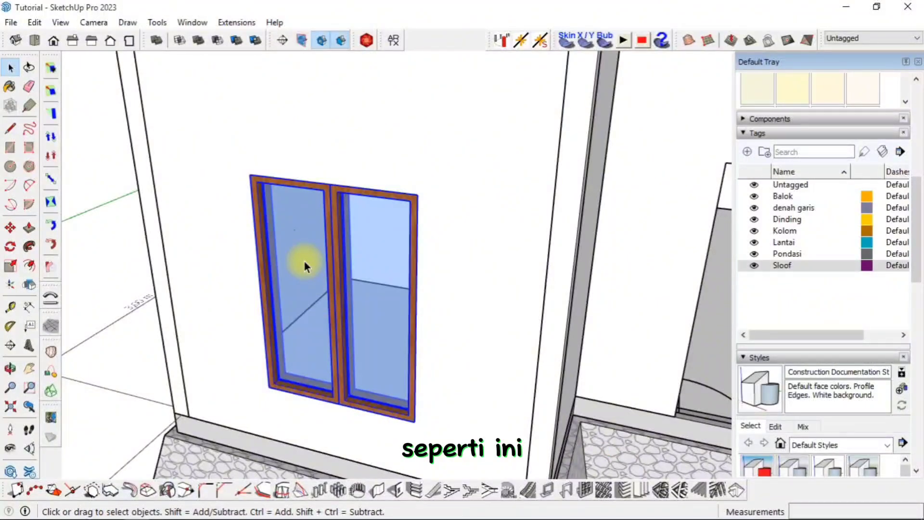
scroll(315, 276, down, 1)
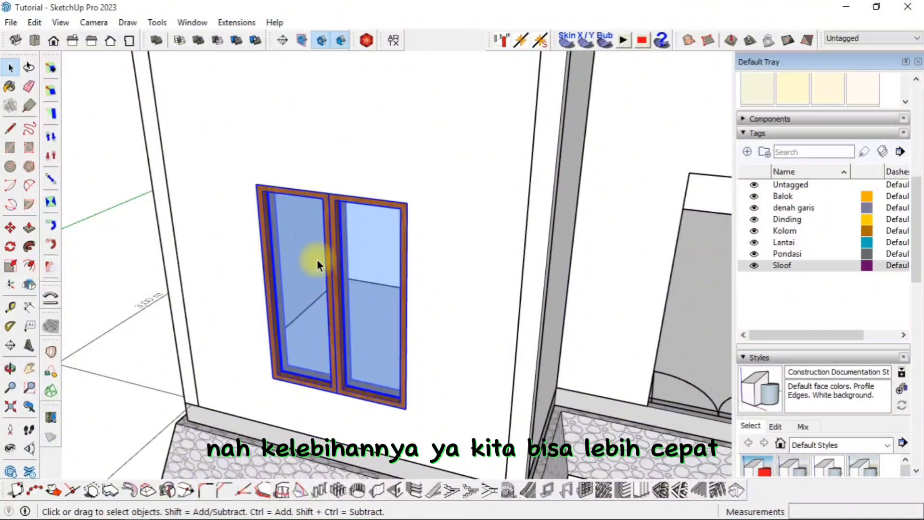
scroll(260, 179, up, 6)
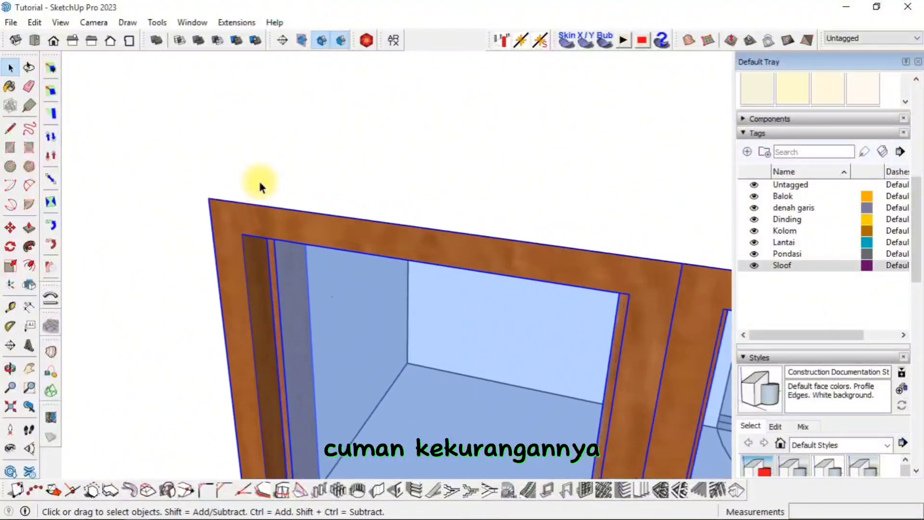
middle_drag(260, 179, 299, 186)
key(t)
click(311, 231)
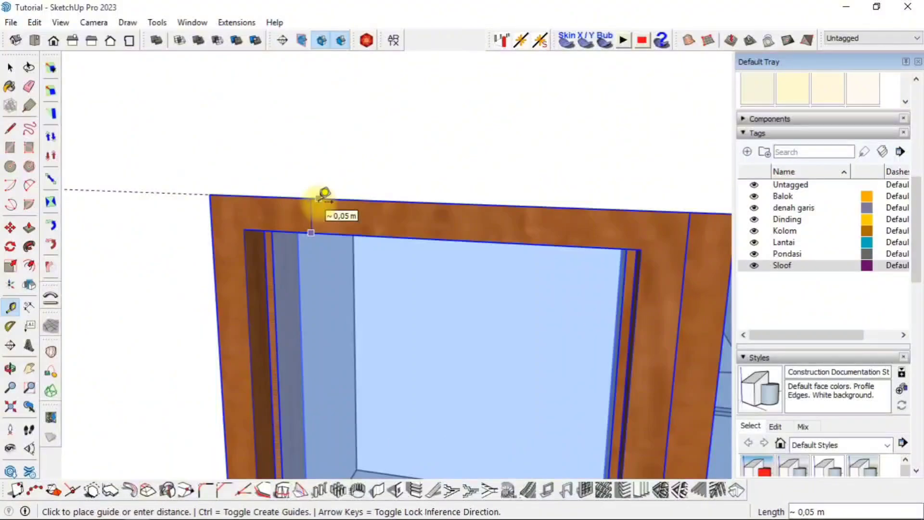
key(space)
Step: Examine the window's upper frame and centre post up close with the Tape Measure active
scroll(322, 219, down, 1)
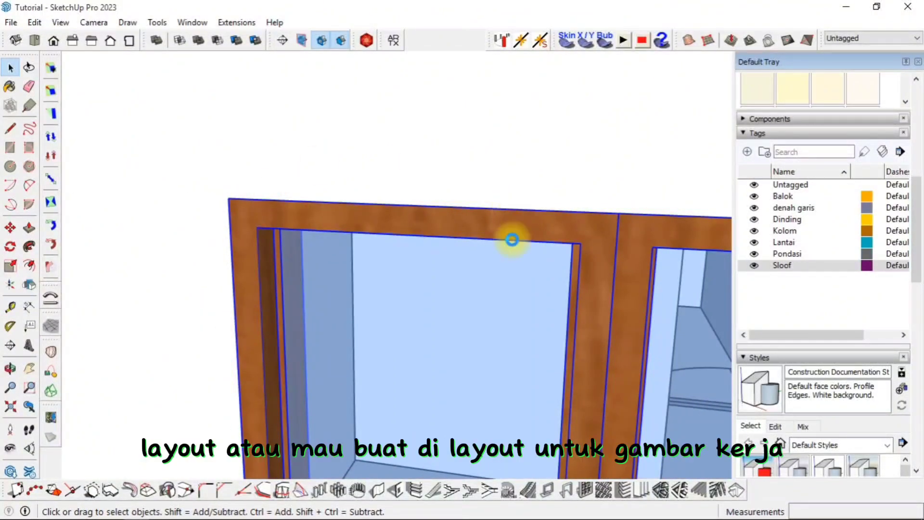
key(t)
scroll(610, 265, up, 2)
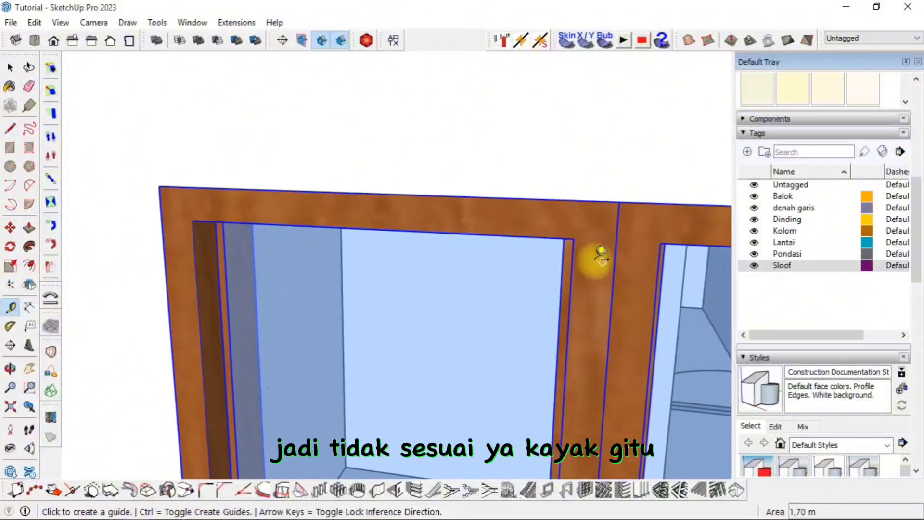
middle_drag(580, 248, 525, 206)
scroll(556, 210, up, 2)
scroll(551, 194, down, 1)
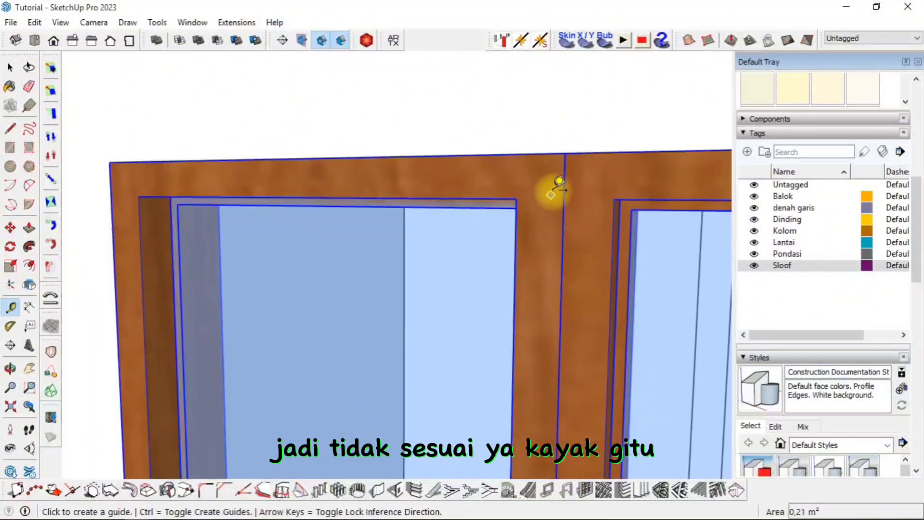
scroll(520, 222, down, 2)
middle_drag(521, 241, 497, 153)
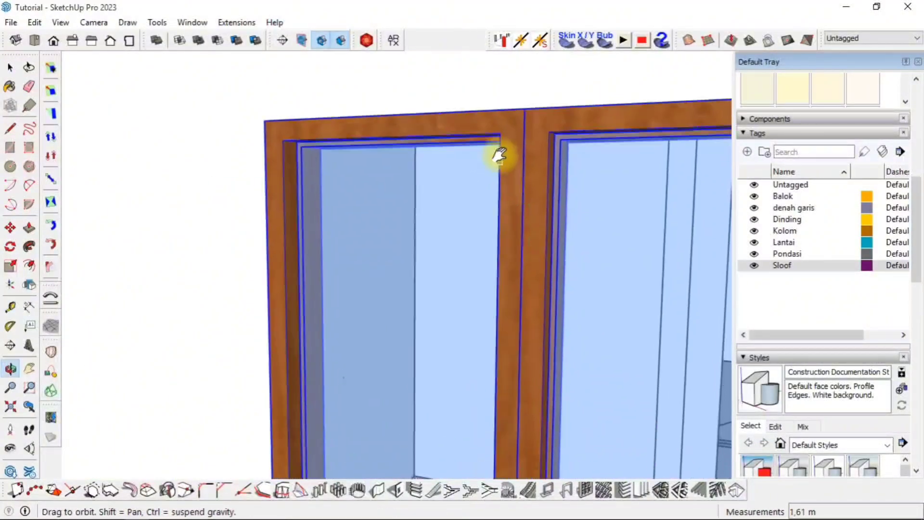
Step: Examine the fitted window in the house wall from a distance and up close
scroll(517, 215, down, 2)
scroll(513, 240, down, 2)
scroll(484, 247, down, 3)
middle_drag(485, 247, 446, 308)
scroll(412, 299, down, 2)
scroll(424, 313, up, 5)
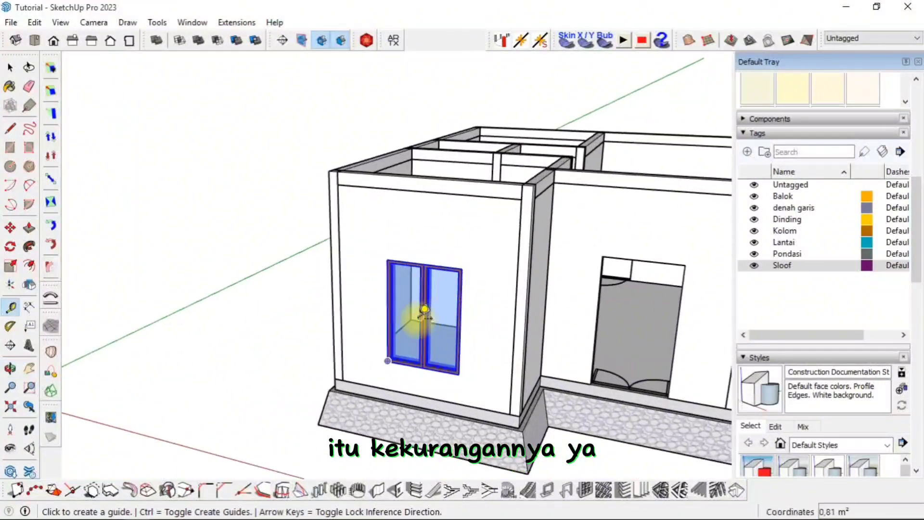
key(space)
scroll(402, 307, up, 2)
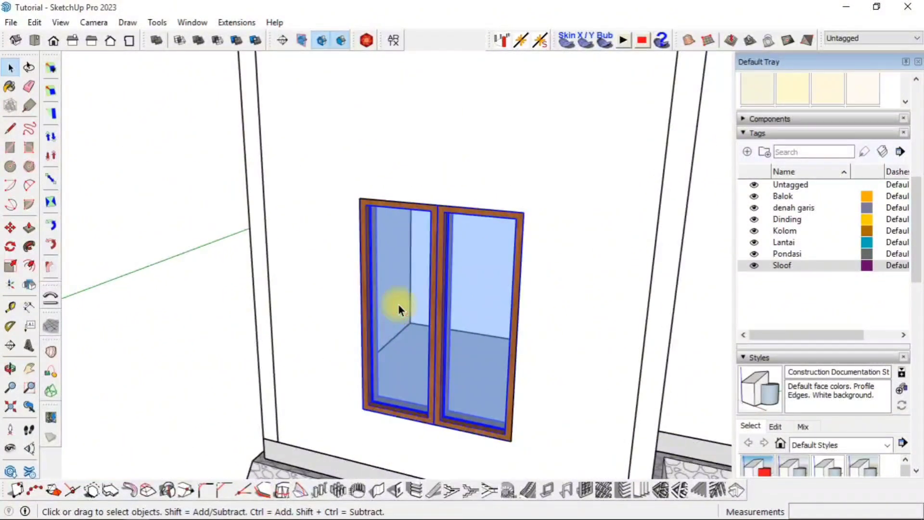
middle_drag(393, 285, 368, 289)
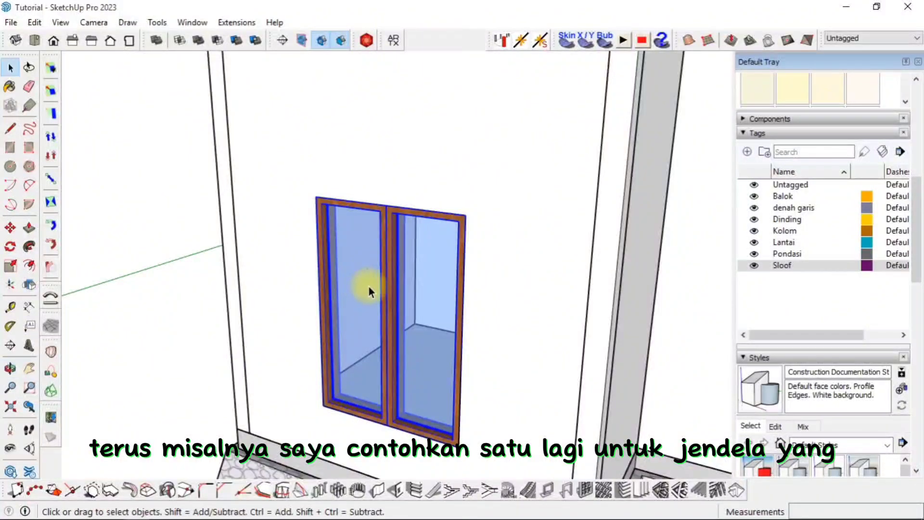
click(10, 471)
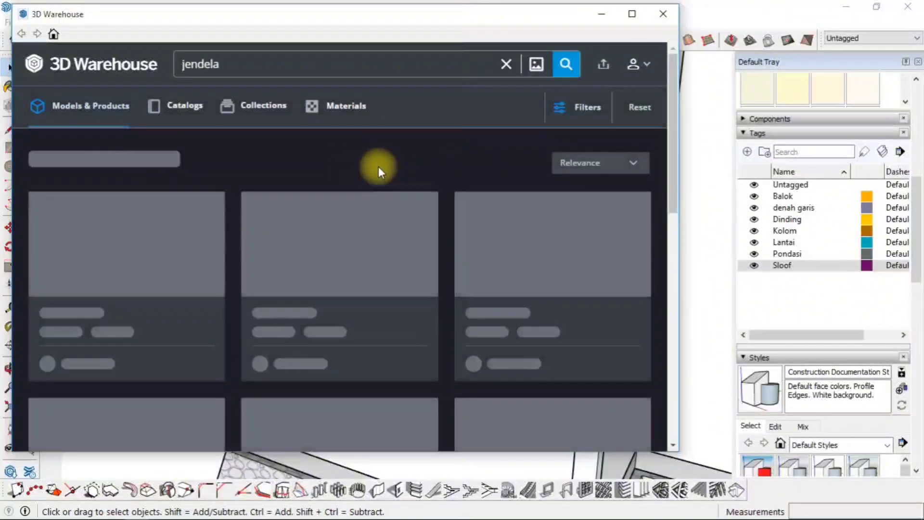
click(665, 16)
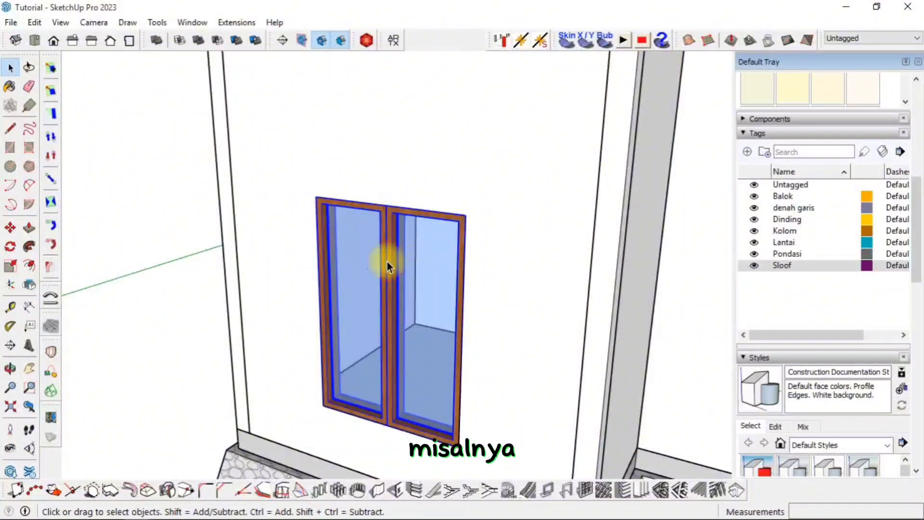
Step: Delete the downloaded window and draw a 1.20 by 1.70 m rectangle across the emptied wall opening
key(Delete)
middle_drag(329, 288, 390, 212)
scroll(386, 177, up, 2)
key(r)
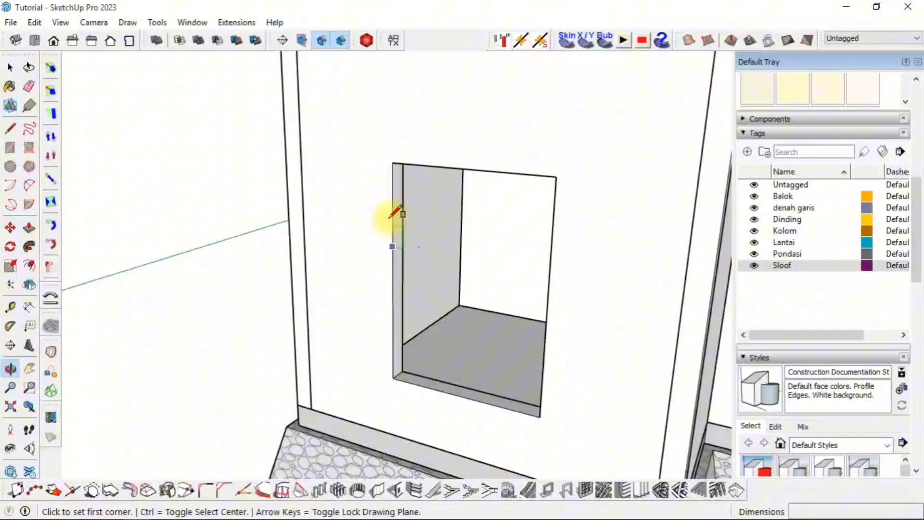
click(392, 162)
click(541, 414)
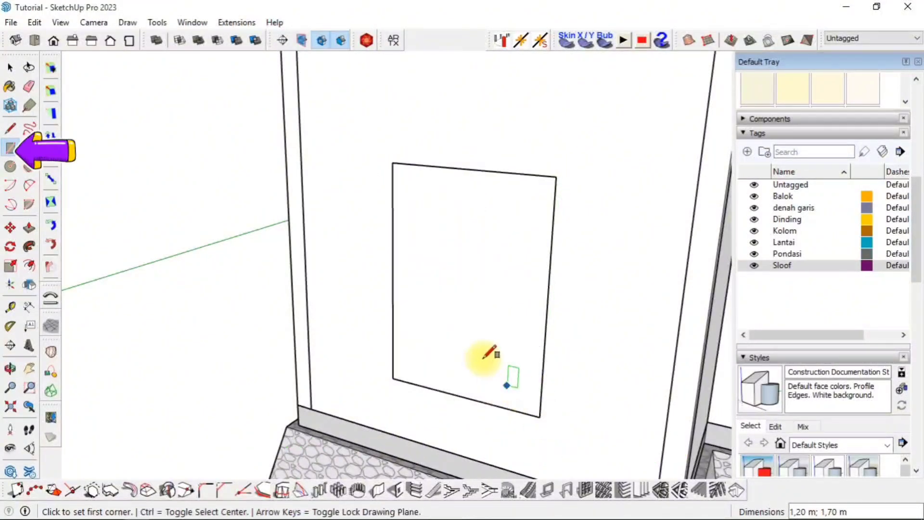
Step: Offset the opening rectangle's edges inward by 0.05 m to outline the window frame
scroll(433, 268, up, 3)
key(f)
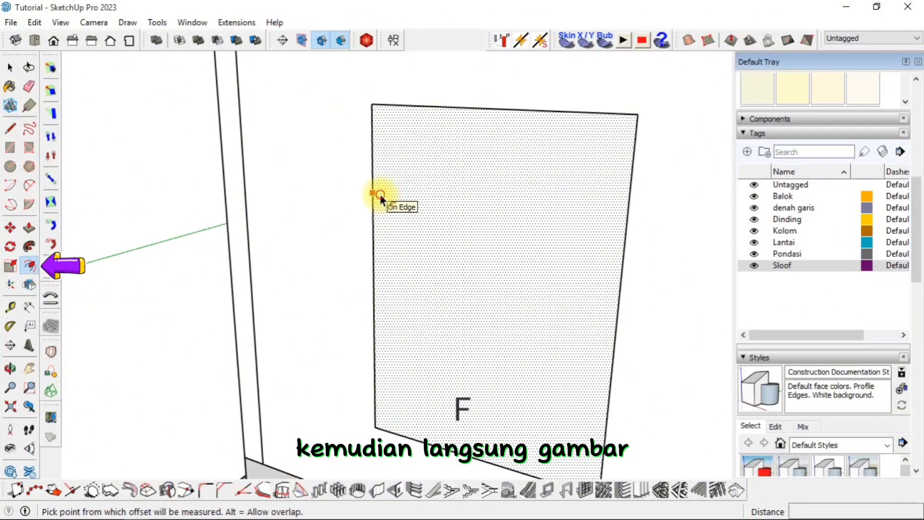
click(380, 195)
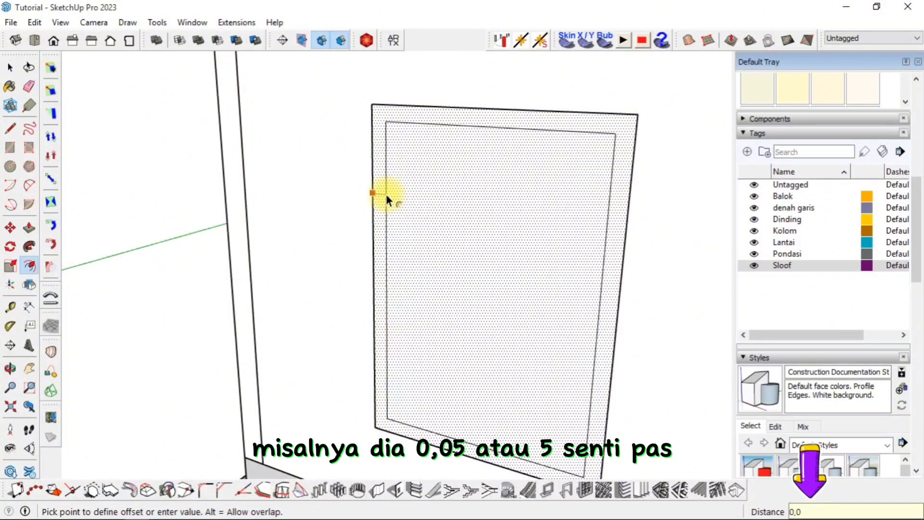
text(0,05)
key(Return)
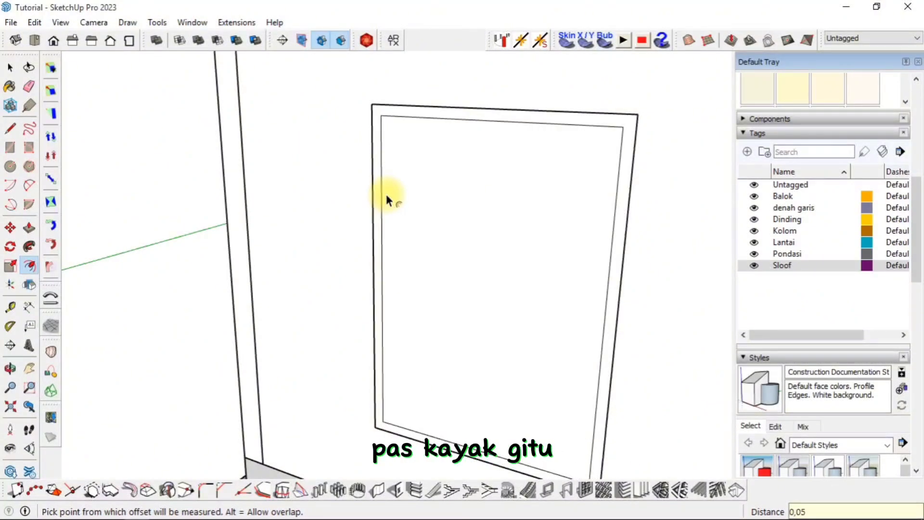
Step: Delete the inner face of the offset rectangle, leaving only the frame border
middle_drag(412, 186, 440, 183)
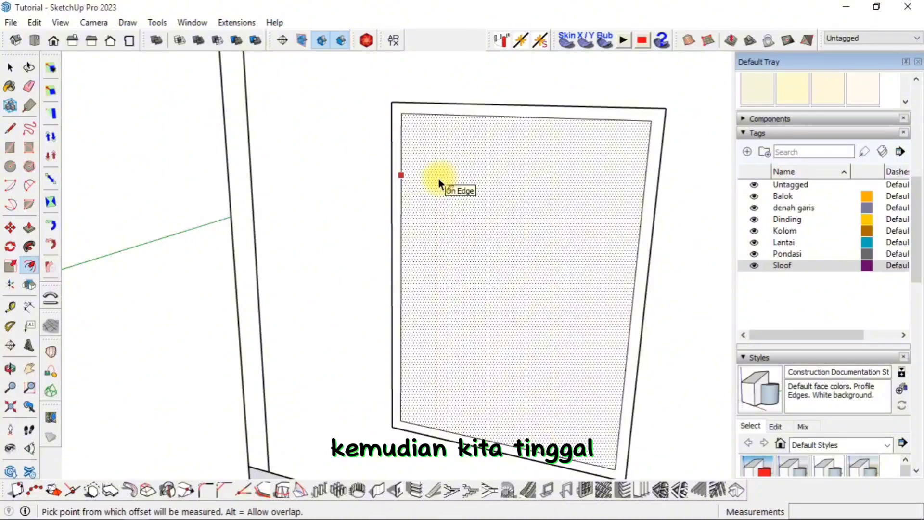
key(space)
click(470, 195)
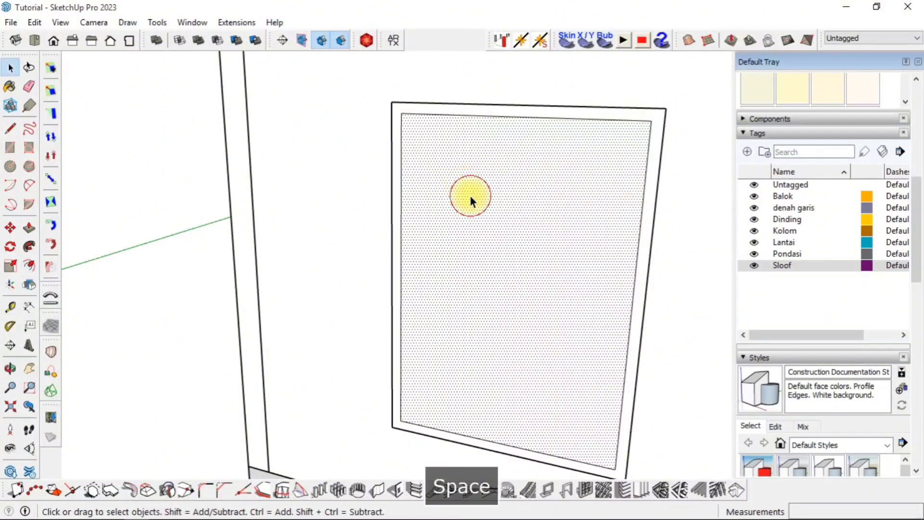
key(Delete)
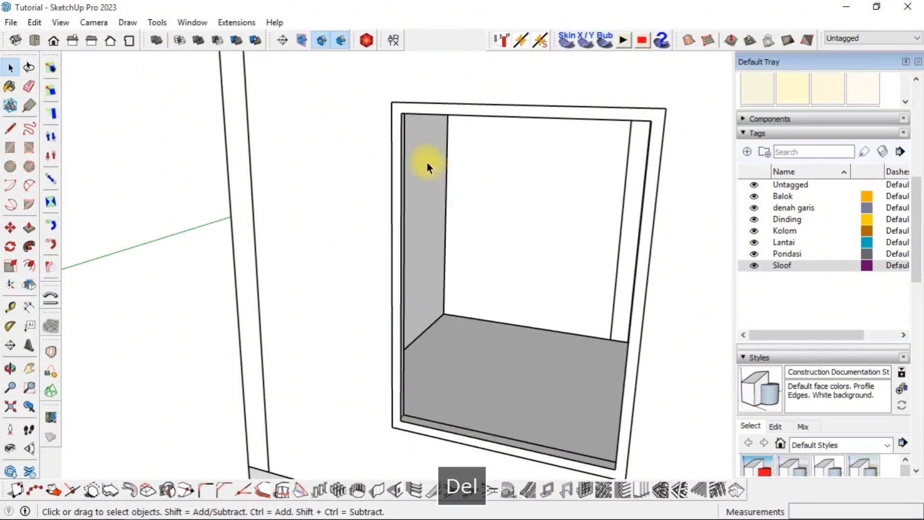
Step: Push/Pull the frame border face 0.12 m outward from the wall
key(p)
scroll(405, 108, up, 3)
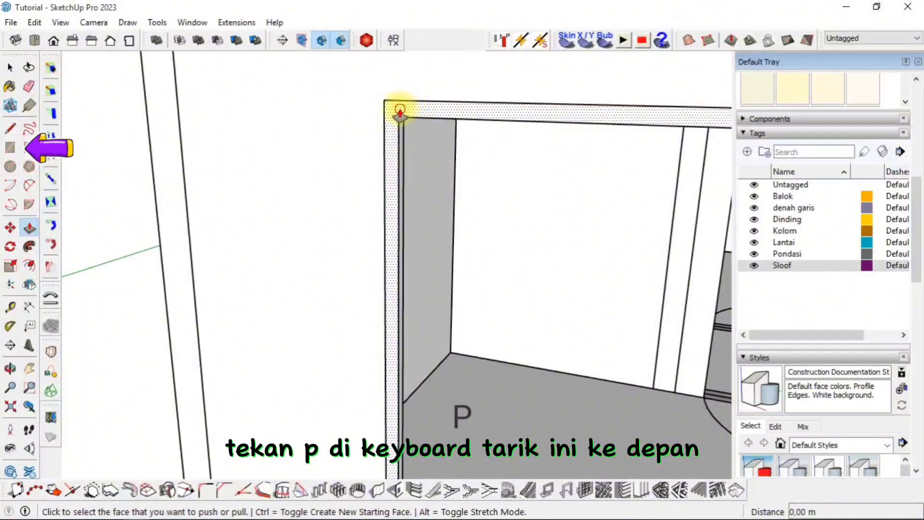
click(400, 112)
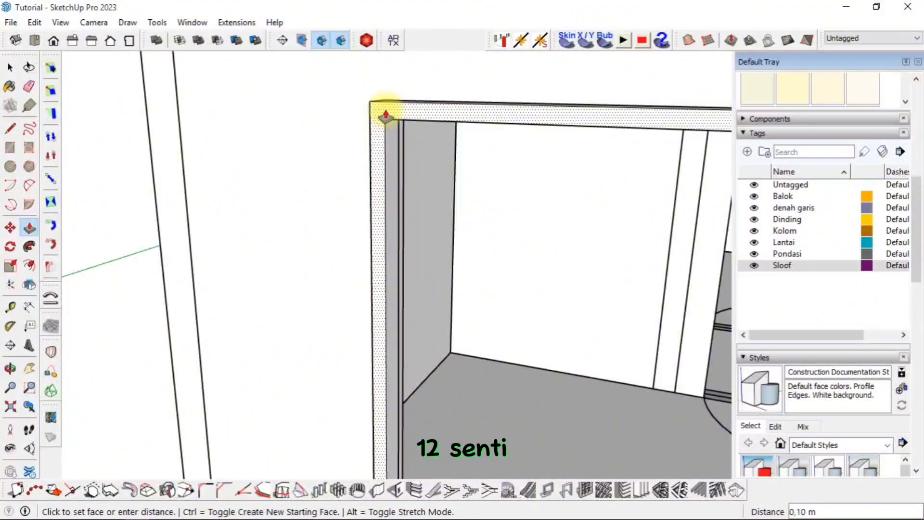
text(0)
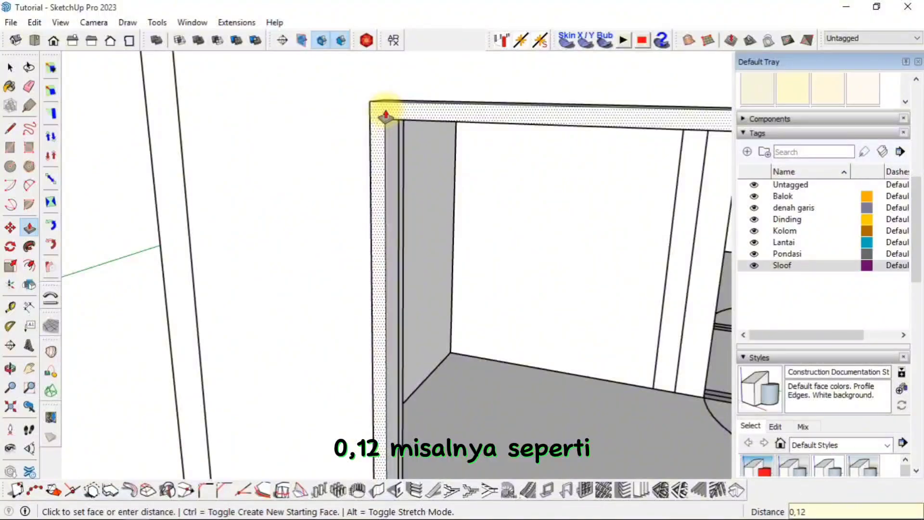
text(,12)
key(Return)
scroll(389, 103, down, 6)
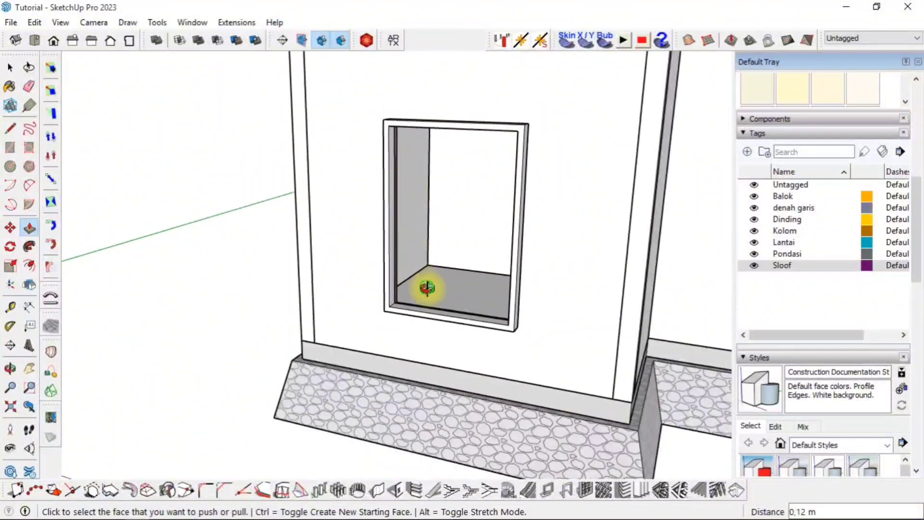
middle_drag(427, 289, 389, 288)
scroll(354, 255, up, 4)
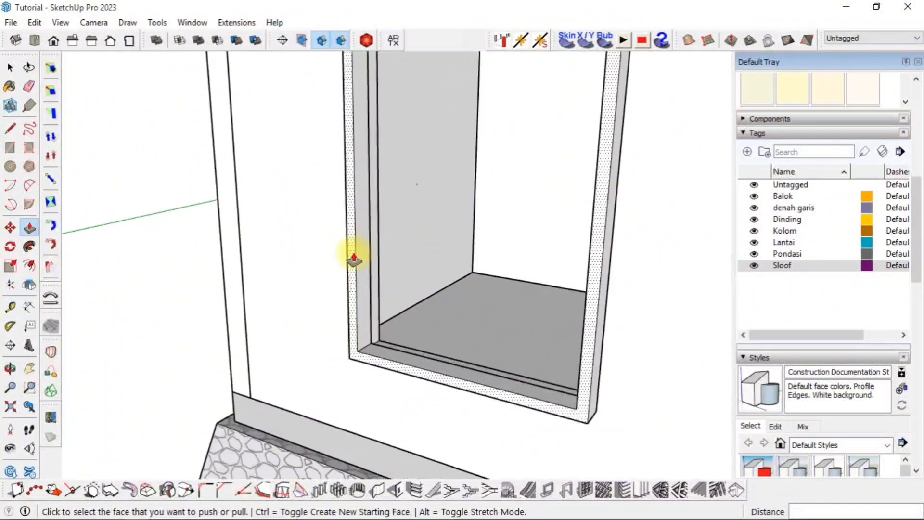
Step: Select all connected geometry of the extruded window frame and make it a group
key(space)
scroll(380, 225, down, 4)
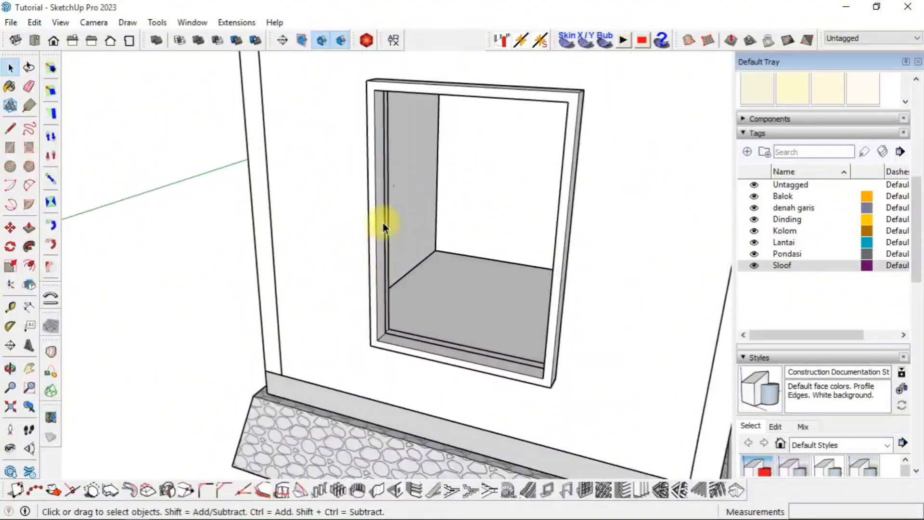
middle_drag(381, 223, 384, 232)
triple_click(383, 227)
right_click(383, 227)
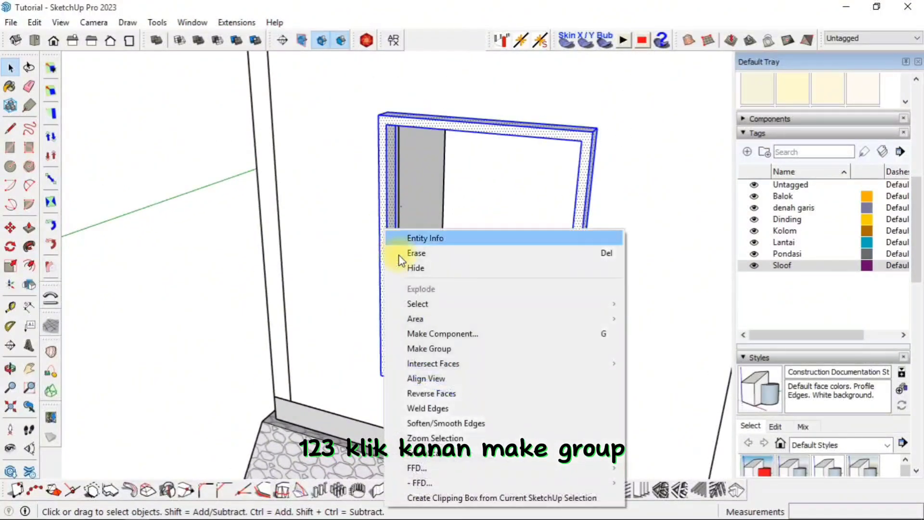
click(430, 345)
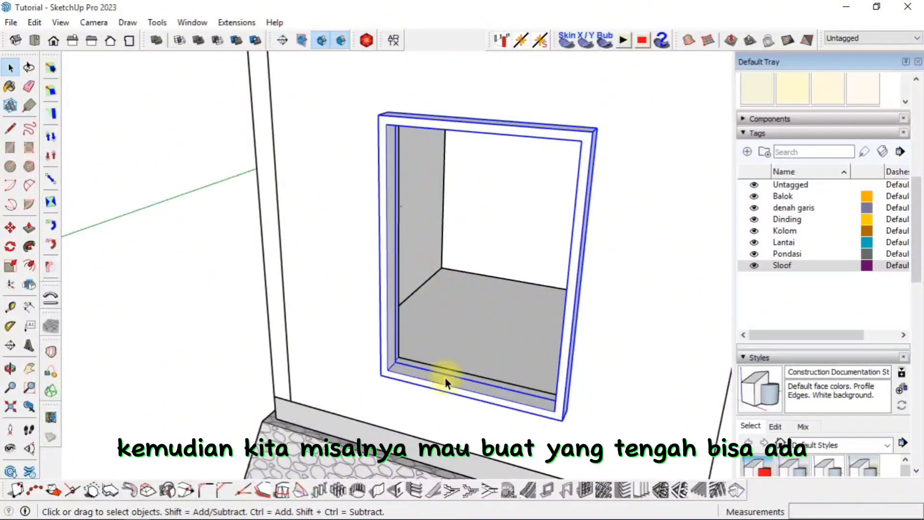
Step: Draw a 0.05 m line from the frame's lower-left inner corner straight across to its outer edge
middle_drag(464, 380, 435, 389)
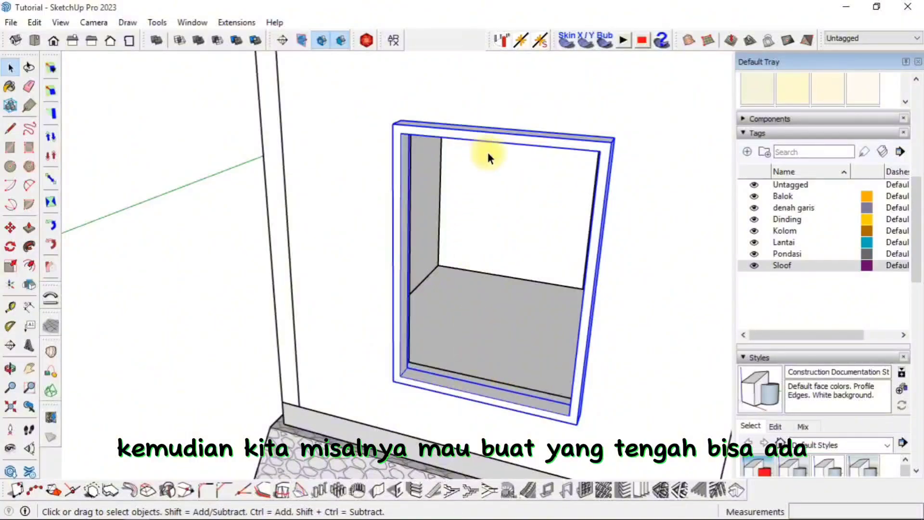
scroll(400, 132, up, 3)
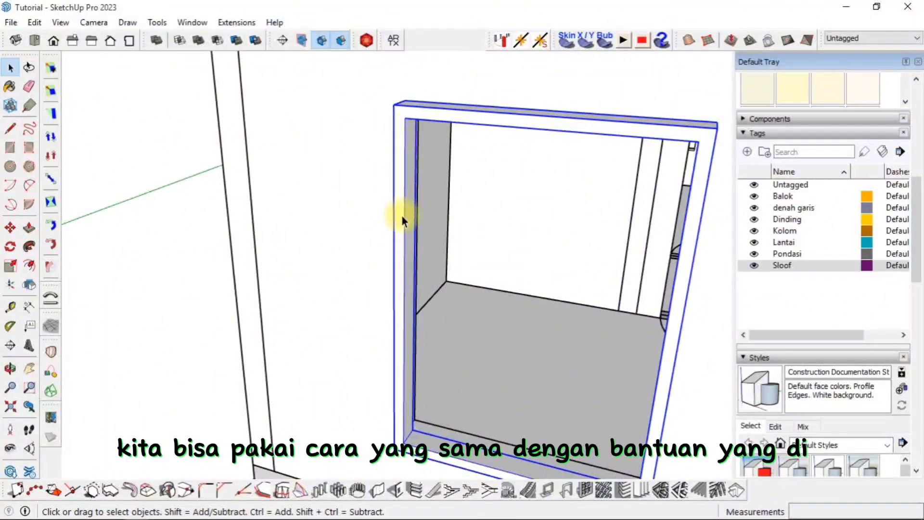
key(l)
scroll(409, 424, up, 4)
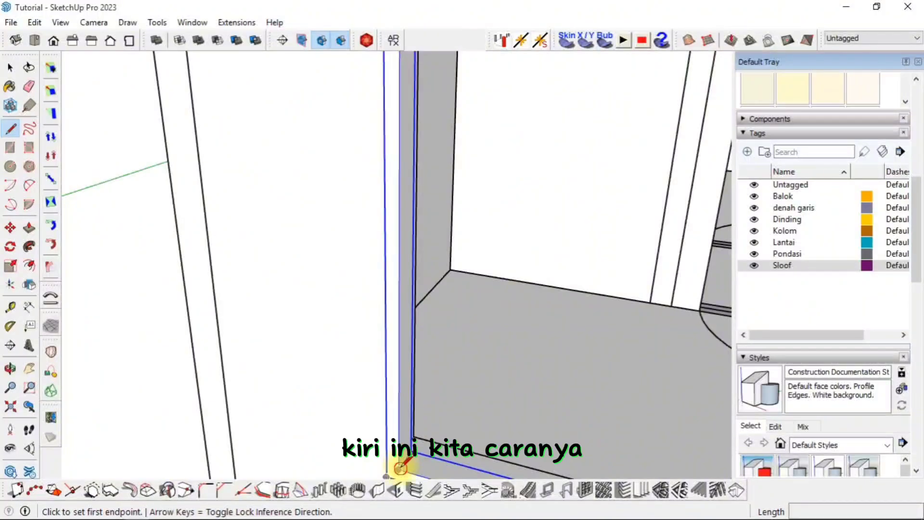
click(400, 468)
middle_drag(400, 468, 426, 364)
scroll(433, 351, up, 5)
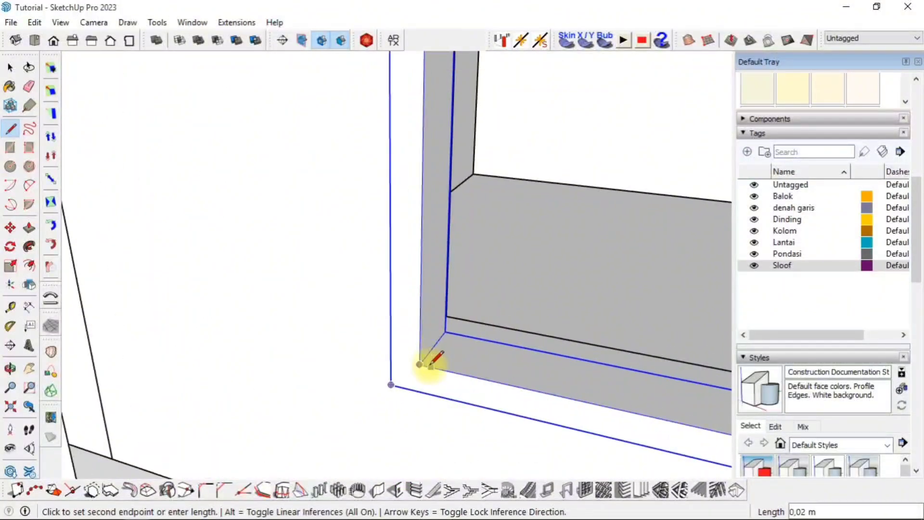
key(l)
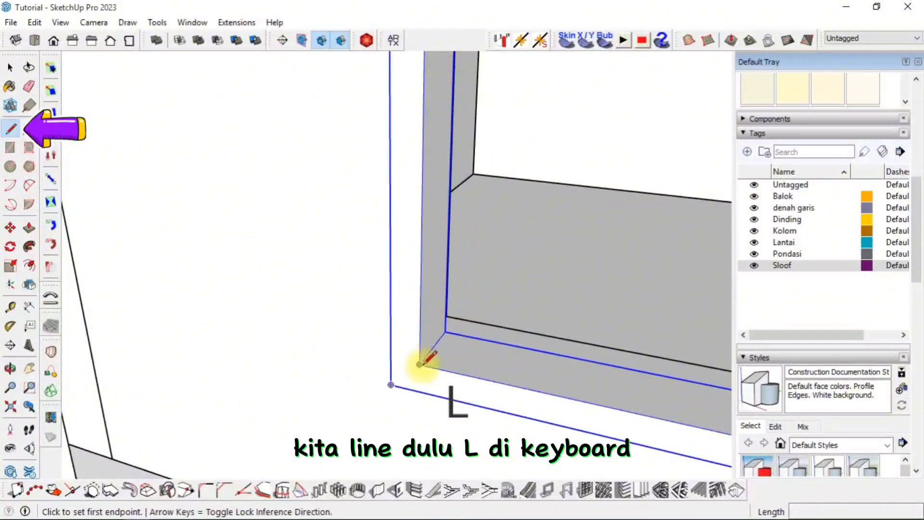
click(420, 363)
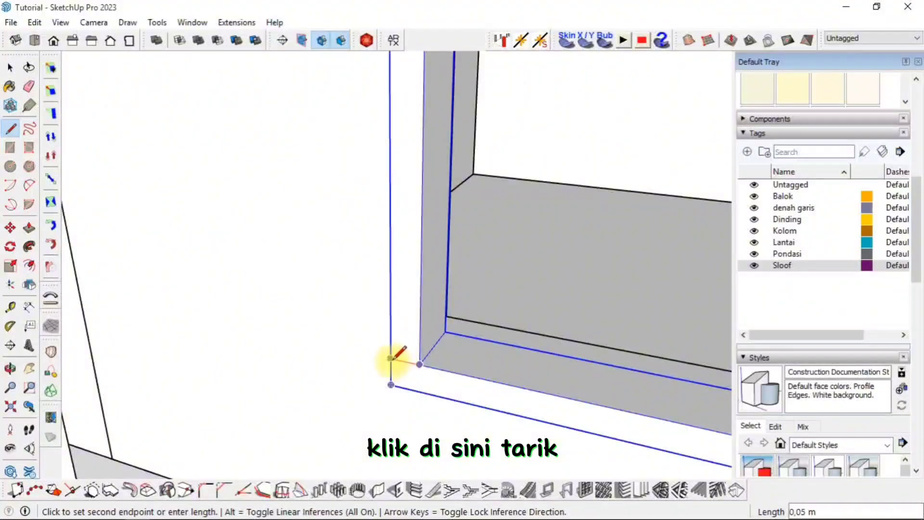
scroll(404, 327, down, 5)
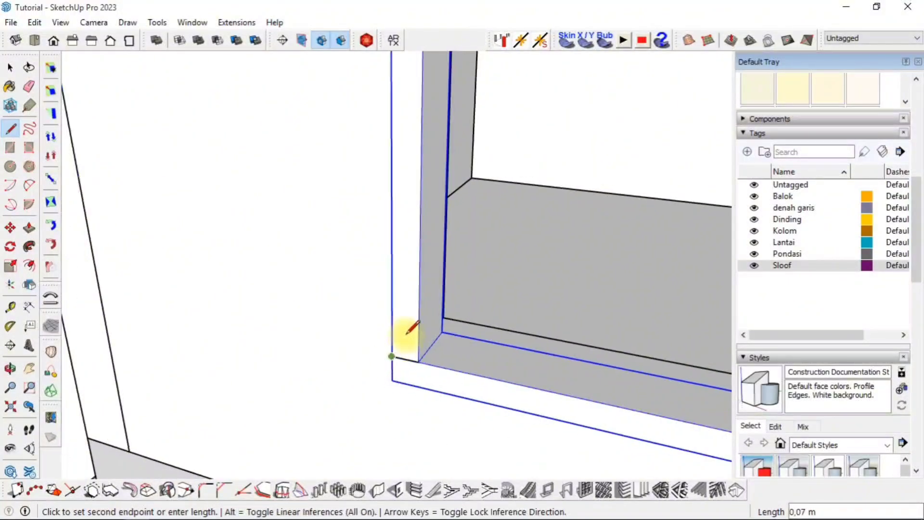
Step: Draw a rectangle over the frame's left upright, from the upper inner corner to the short line's outer endpoint
key(r)
scroll(402, 264, down, 2)
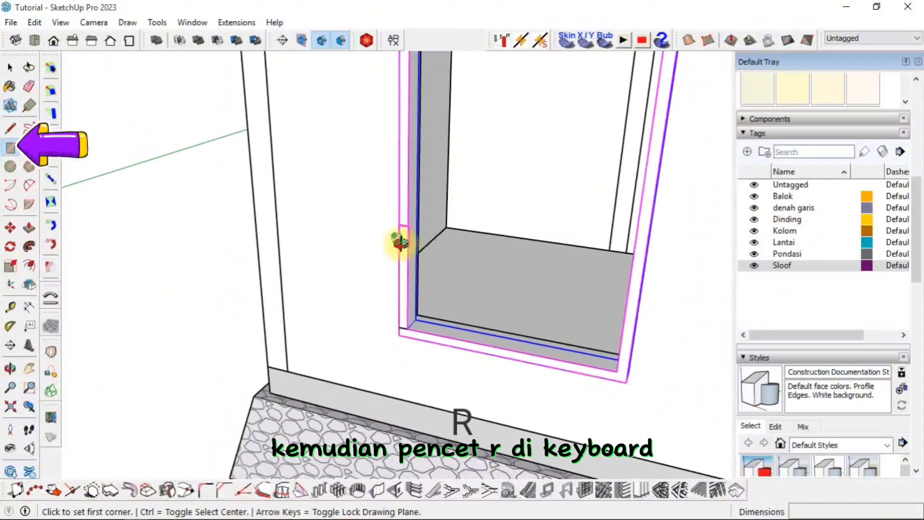
scroll(480, 201, down, 3)
click(500, 145)
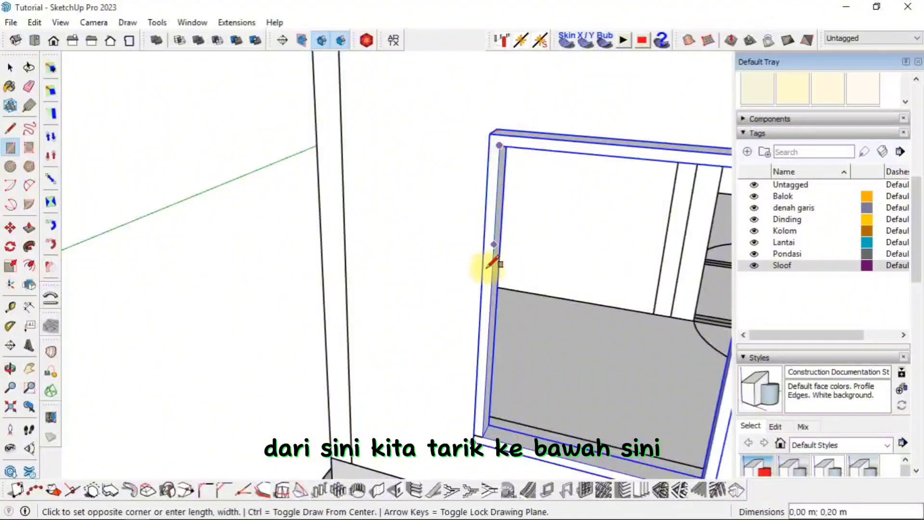
scroll(481, 388, up, 3)
scroll(471, 450, up, 2)
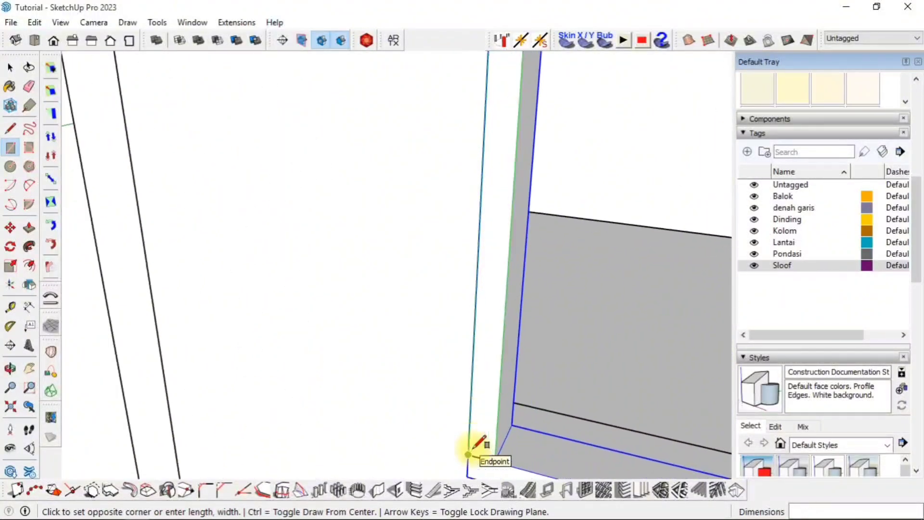
click(471, 450)
middle_drag(471, 451, 417, 357)
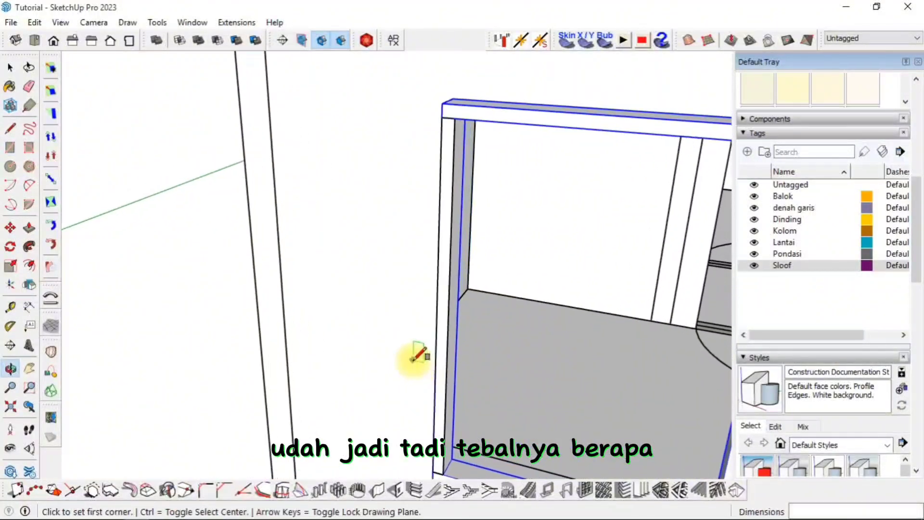
Step: Push/Pull the new rectangle on the left upright outward by 0.12 m
key(p)
click(440, 192)
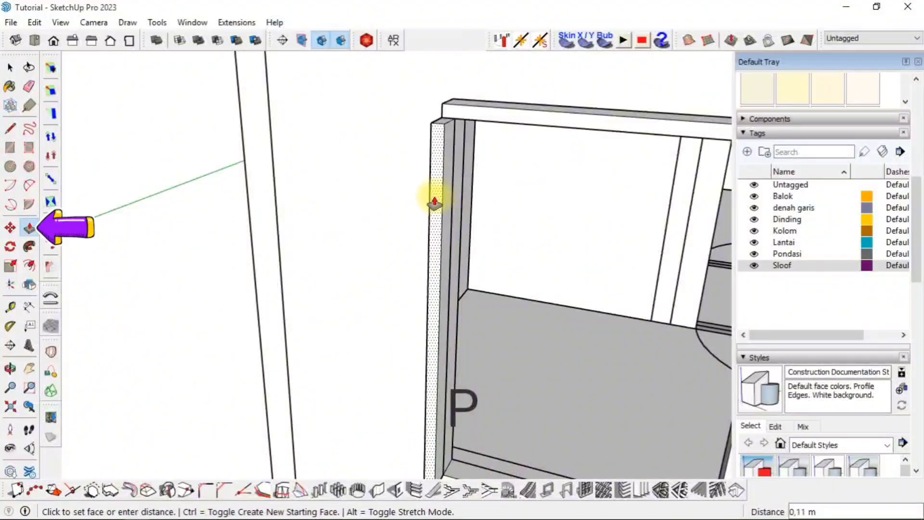
text(0)
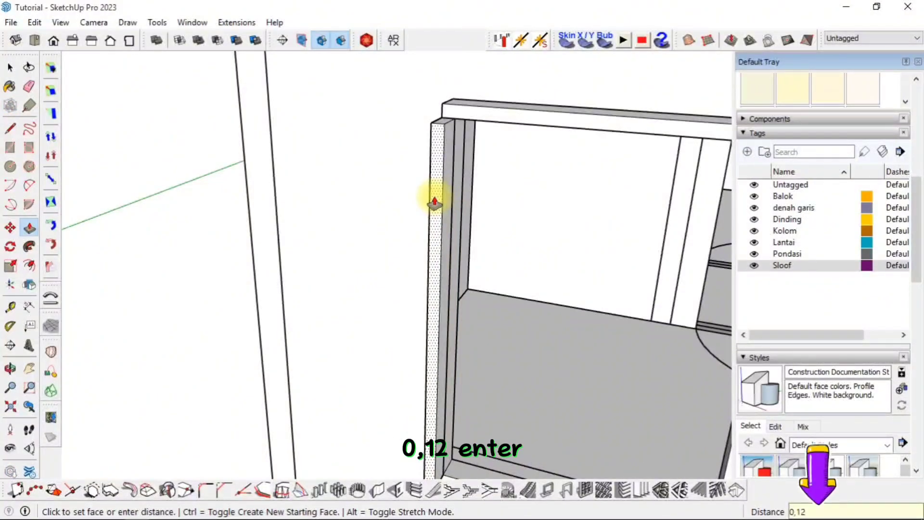
text(,12)
key(Return)
key(space)
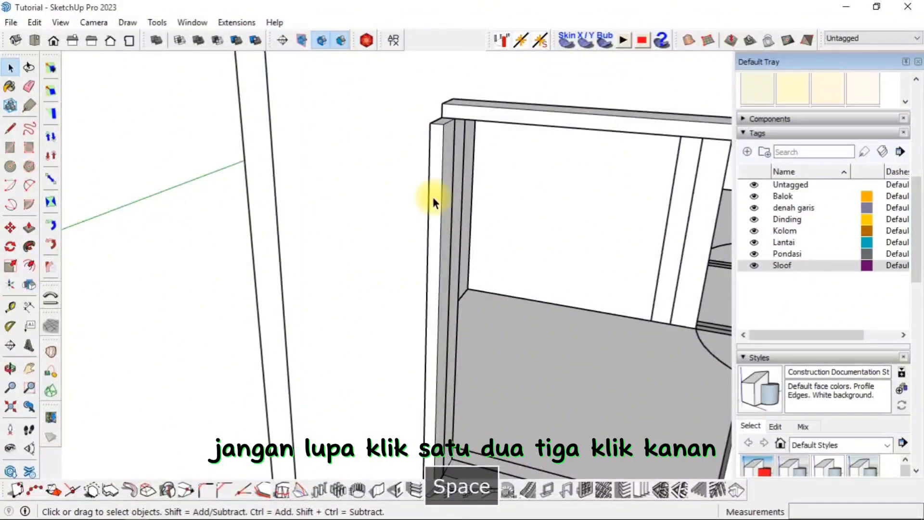
Step: Select all connected geometry of the extruded left upright and make it a group
triple_click(433, 200)
right_click(433, 200)
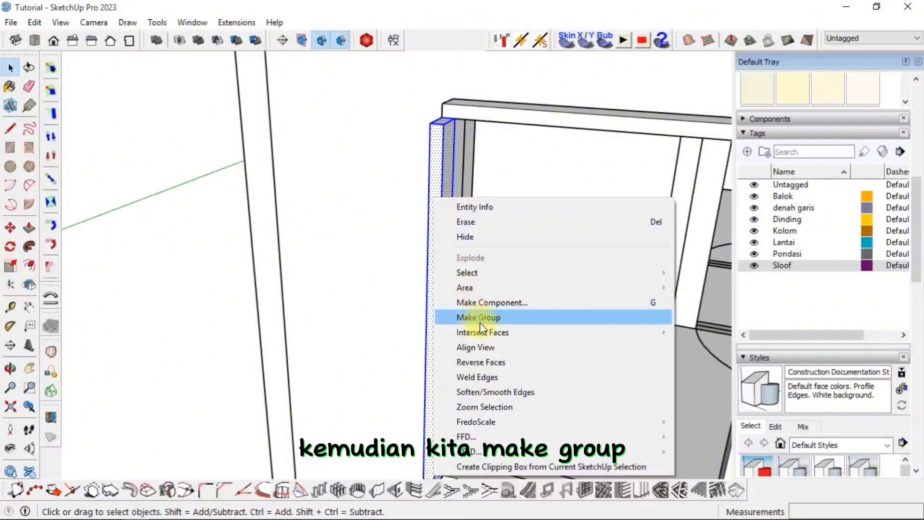
click(479, 318)
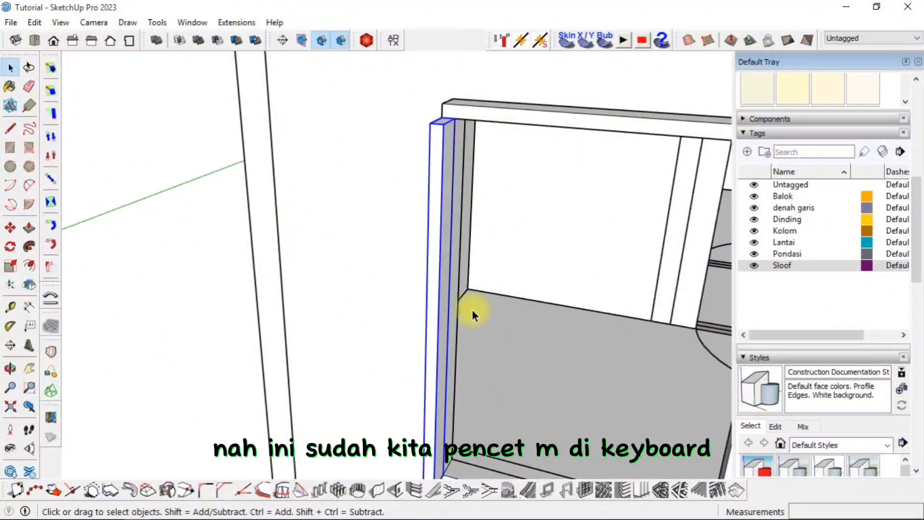
Step: Move the upright group by the midpoint of its upper front edge to the midpoint of the frame's upper inner edge
key(m)
scroll(432, 122, up, 5)
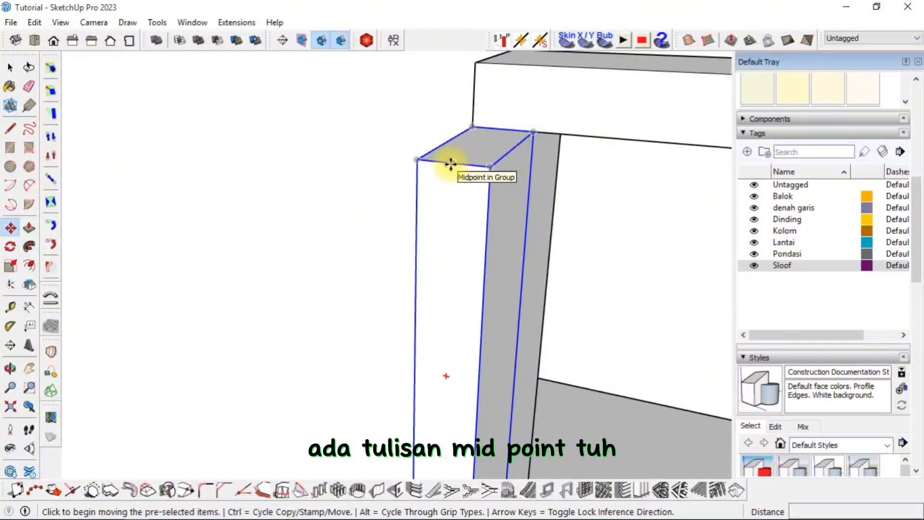
click(452, 164)
scroll(486, 163, down, 3)
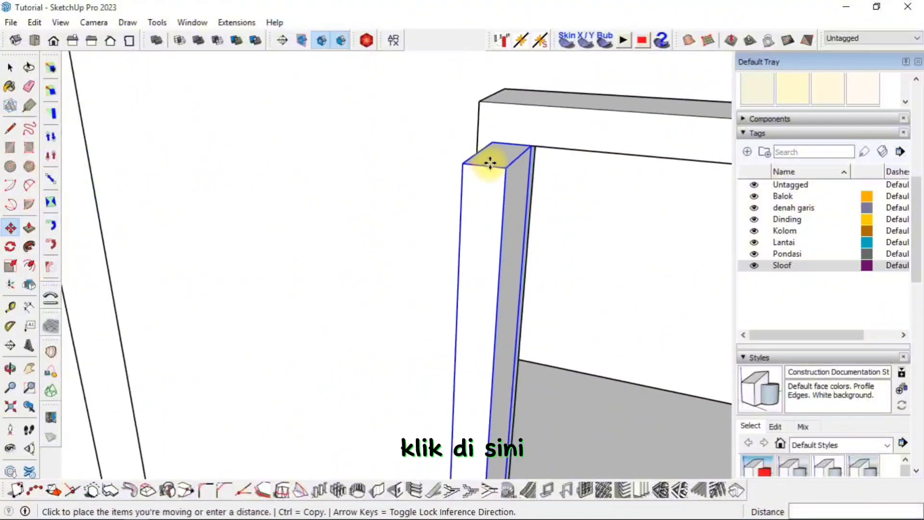
middle_drag(662, 161, 550, 124)
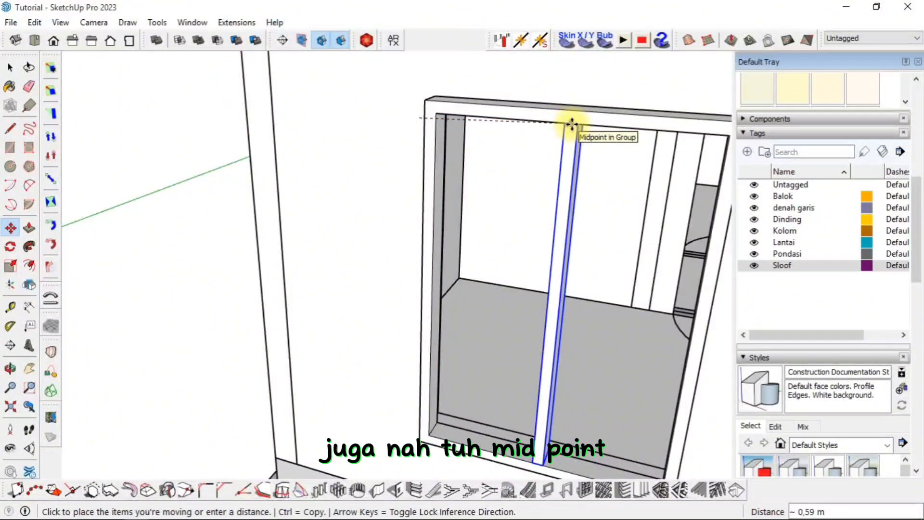
click(571, 124)
middle_drag(505, 270, 470, 260)
scroll(462, 263, down, 3)
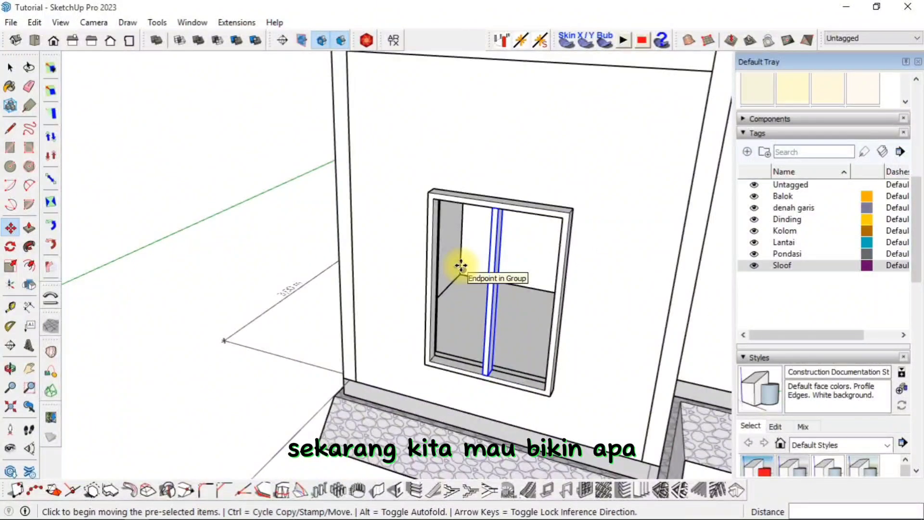
Step: Draw a rectangle of about 0.52 by 1.60 m filling the left opening, from the frame's upper-left inner corner to the centre post's lower corner
key(r)
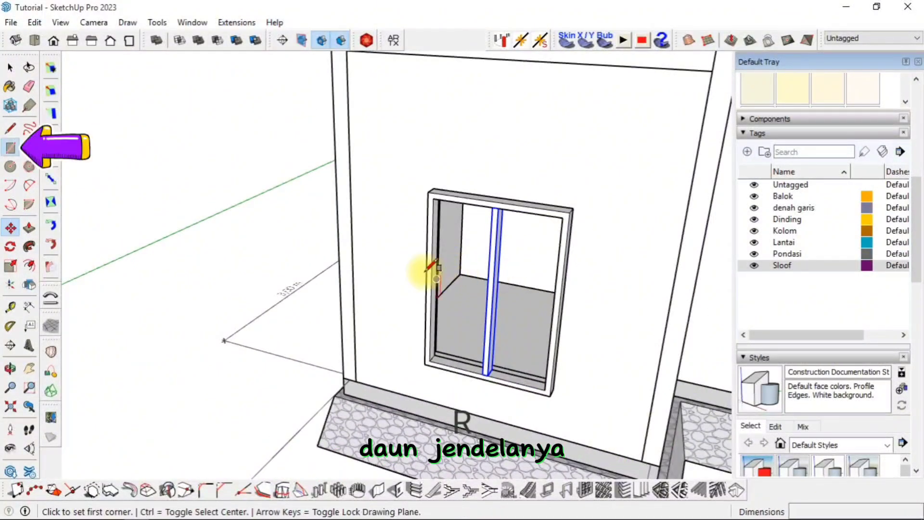
scroll(437, 223, up, 5)
click(435, 158)
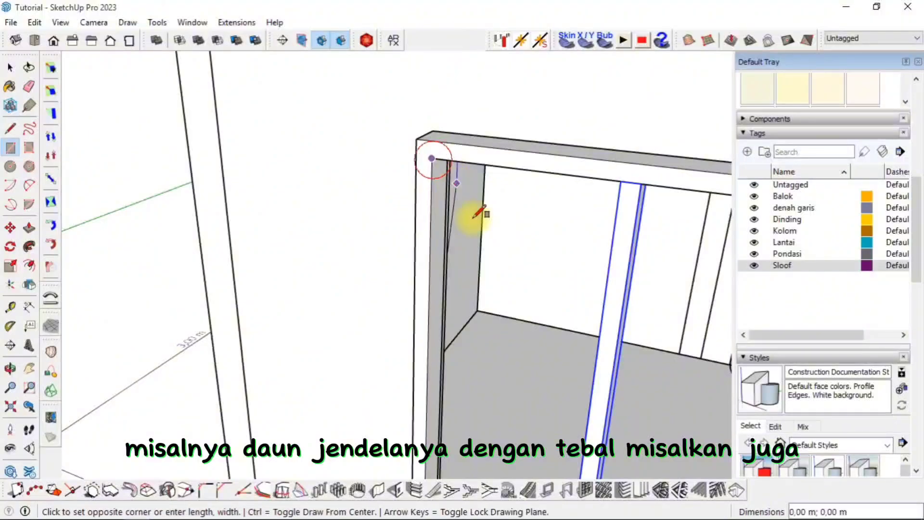
scroll(475, 212, down, 3)
scroll(516, 288, up, 5)
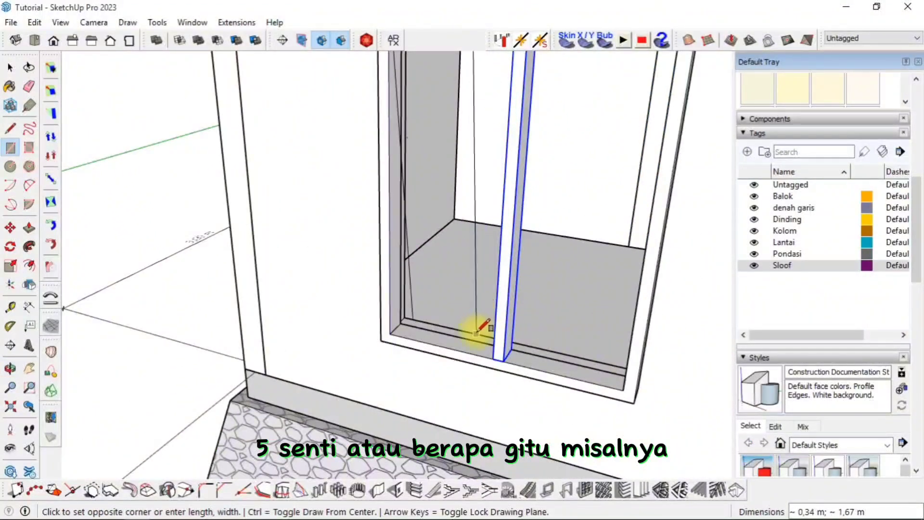
scroll(476, 324, down, 2)
scroll(478, 324, up, 4)
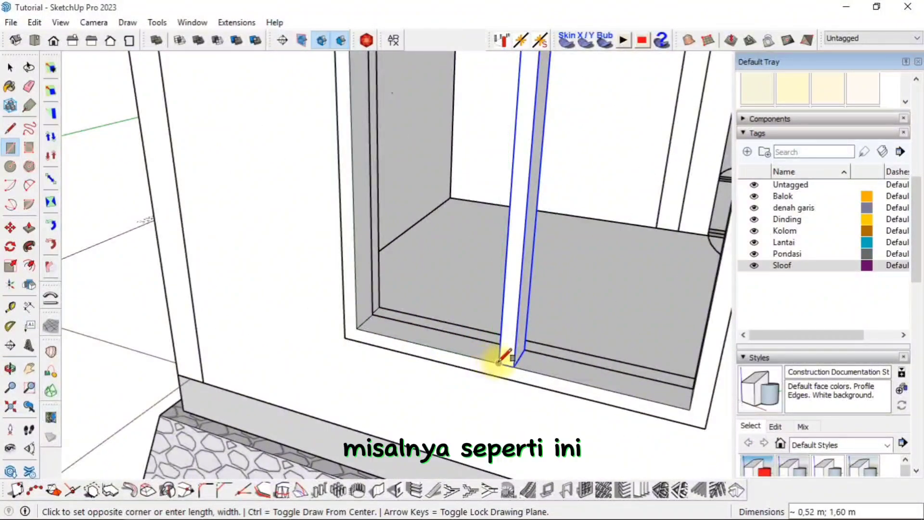
click(501, 359)
scroll(472, 309, down, 2)
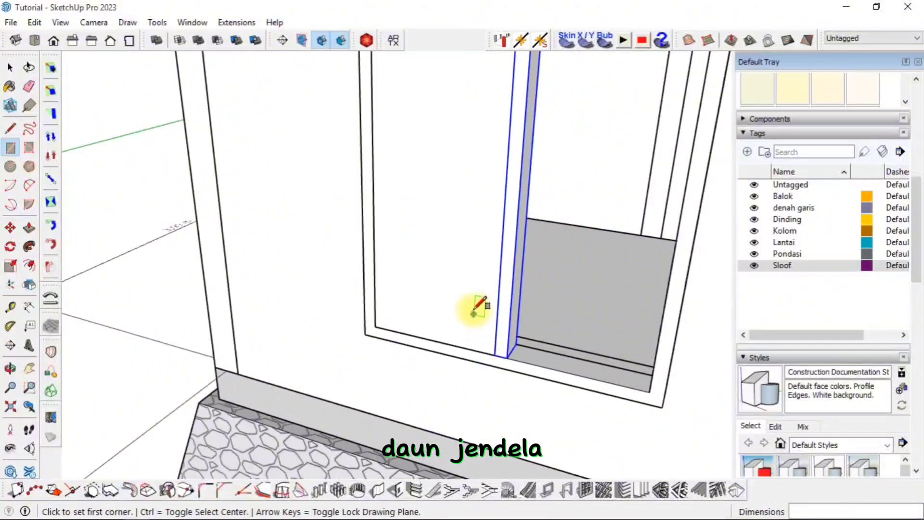
middle_drag(472, 309, 454, 289)
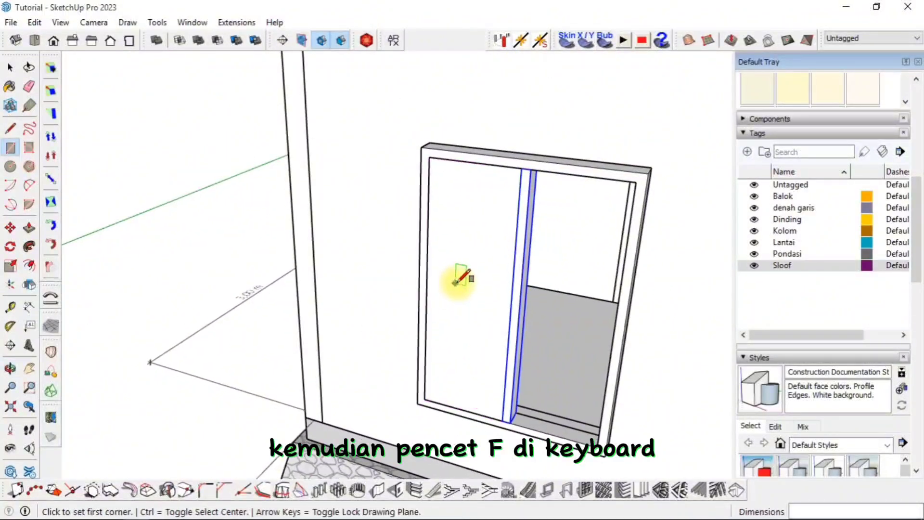
Step: Offset the edges of the left opening's new face inward by 0.05 m
scroll(458, 274, up, 1)
key(f)
scroll(530, 179, up, 3)
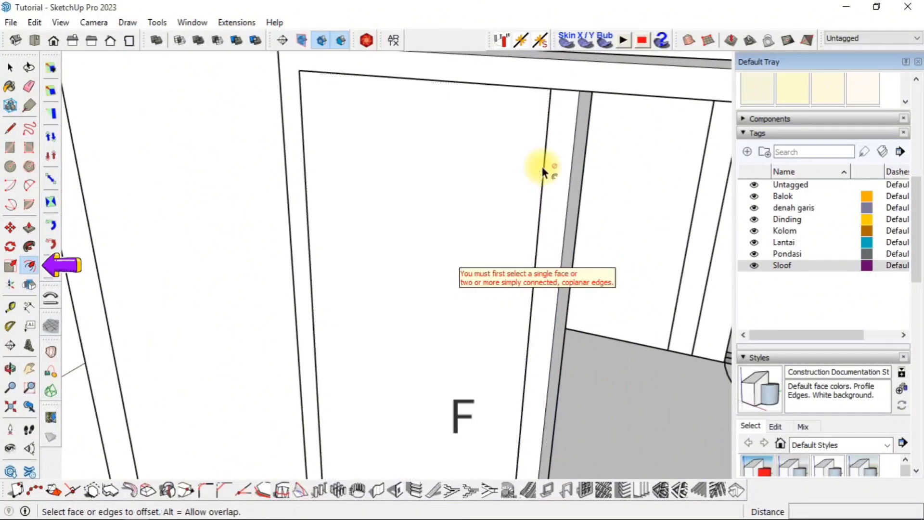
click(529, 158)
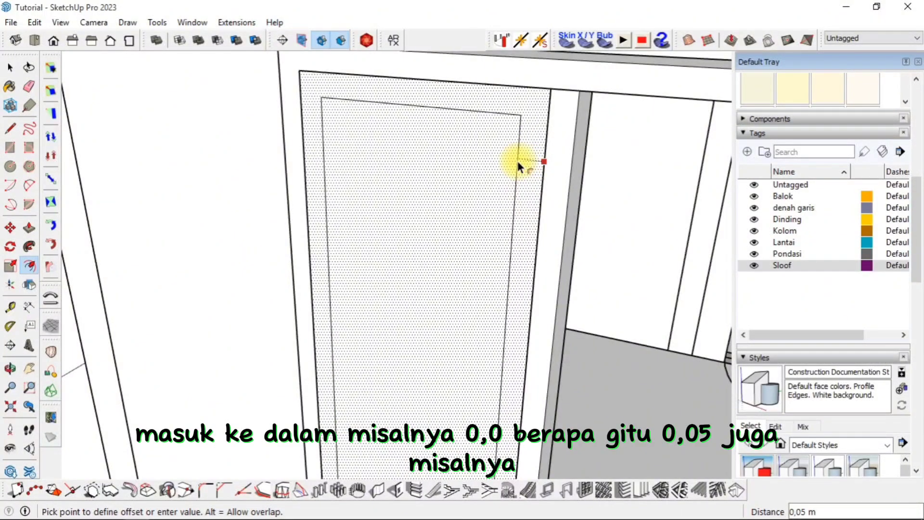
text(0,)
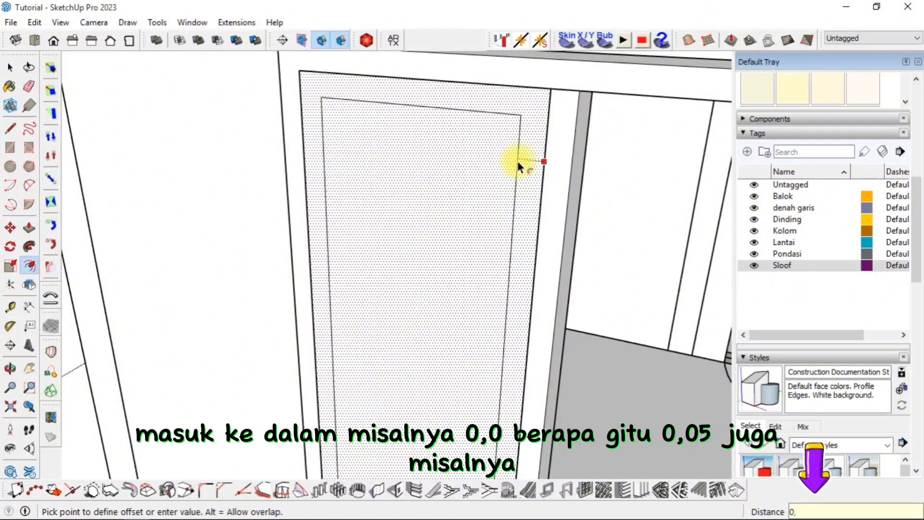
text(05)
key(Return)
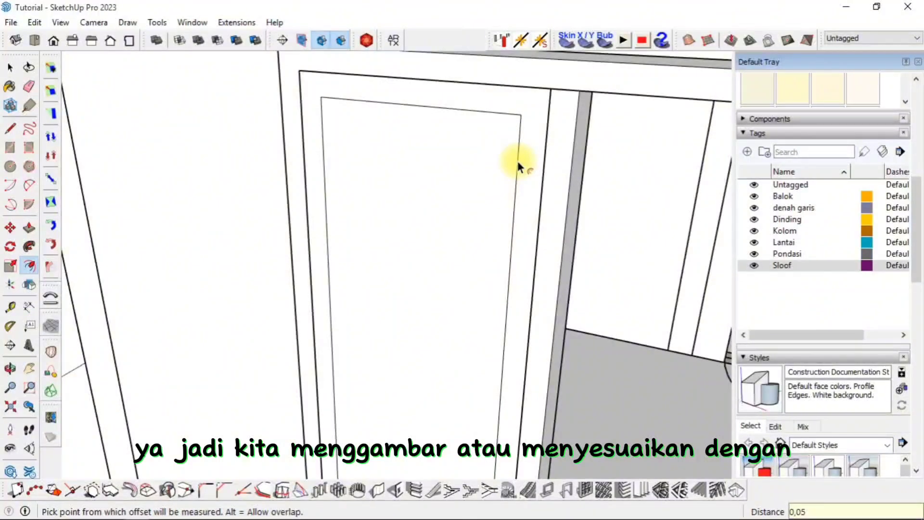
Step: Delete the inner face inside the offset outline, leaving only the sash border
click(512, 159)
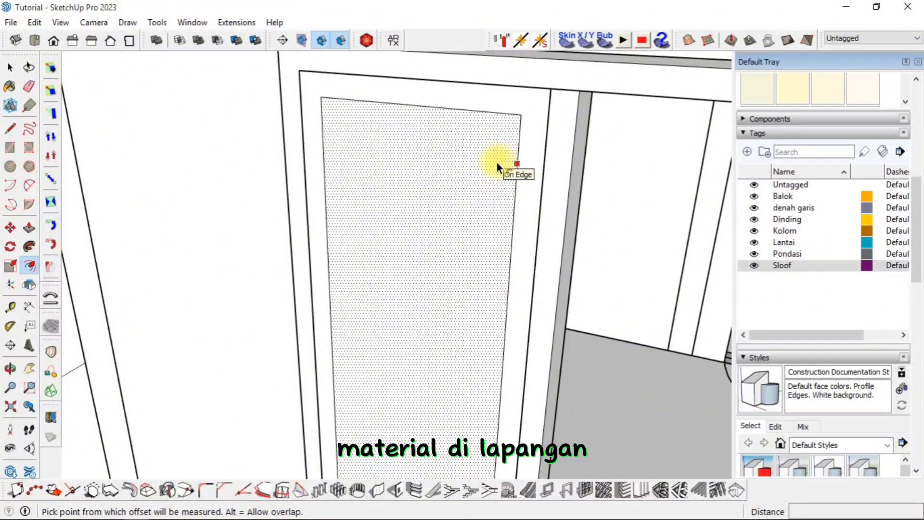
scroll(495, 145, up, 1)
key(space)
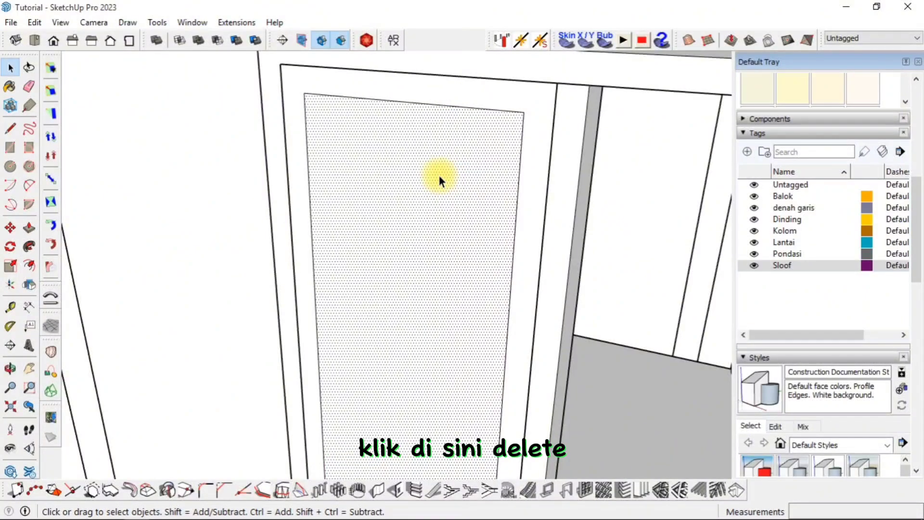
key(Delete)
Step: Push/Pull the sash border face outward by 0.03 m
key(p)
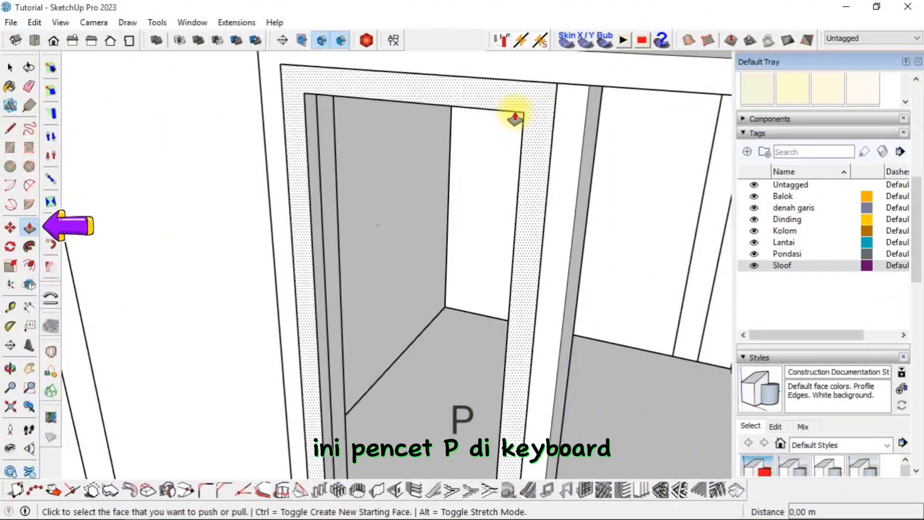
scroll(530, 113, up, 1)
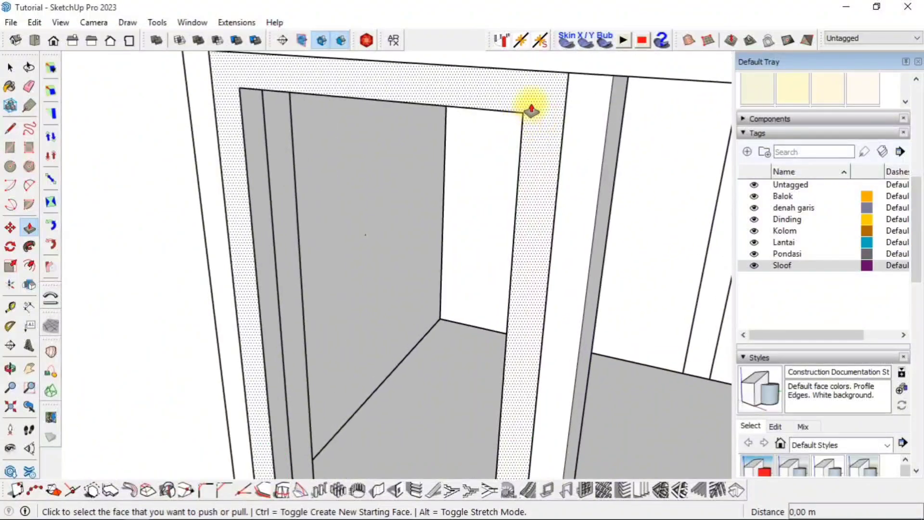
click(531, 111)
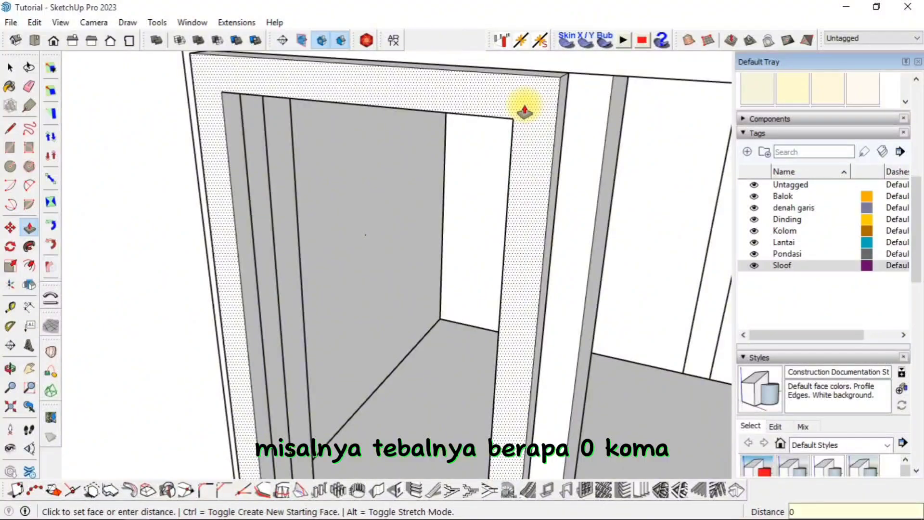
text(0,03)
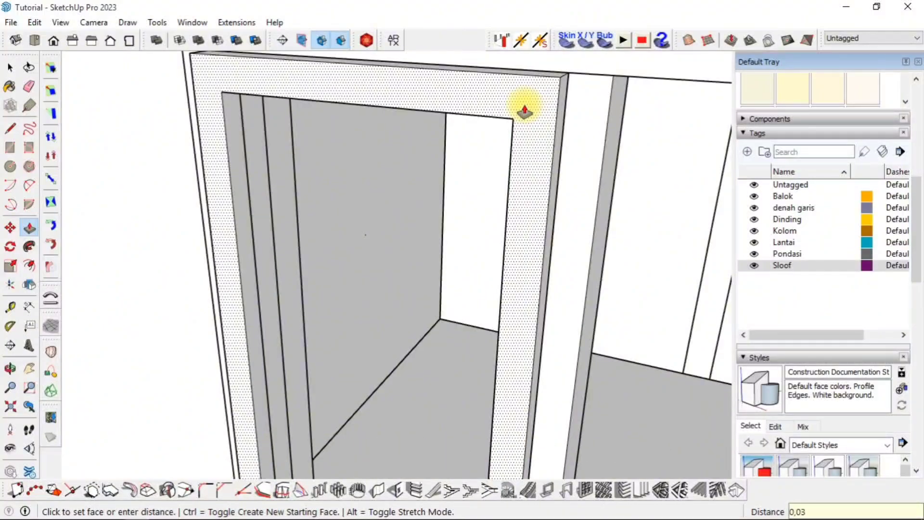
key(Return)
scroll(524, 112, down, 2)
scroll(525, 112, down, 2)
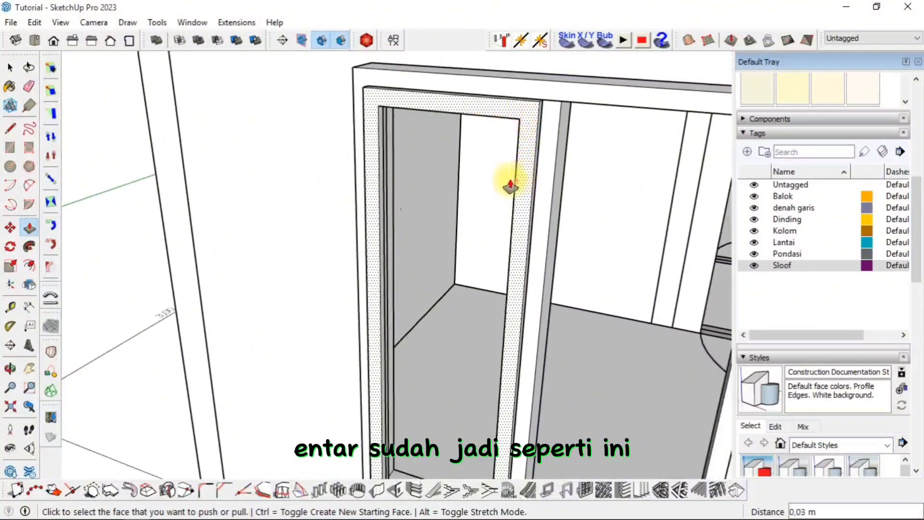
Step: Select all connected geometry of the extruded window sash and make it a group
key(space)
mouse_move(450, 159)
middle_down()
mouse_move(427, 143)
mouse_move(442, 168)
middle_up()
scroll(409, 136, down, 2)
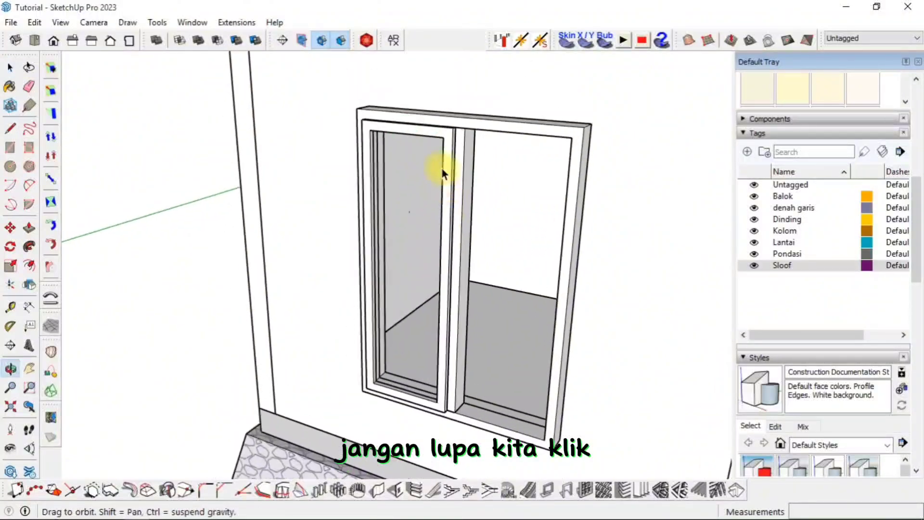
scroll(443, 126, up, 3)
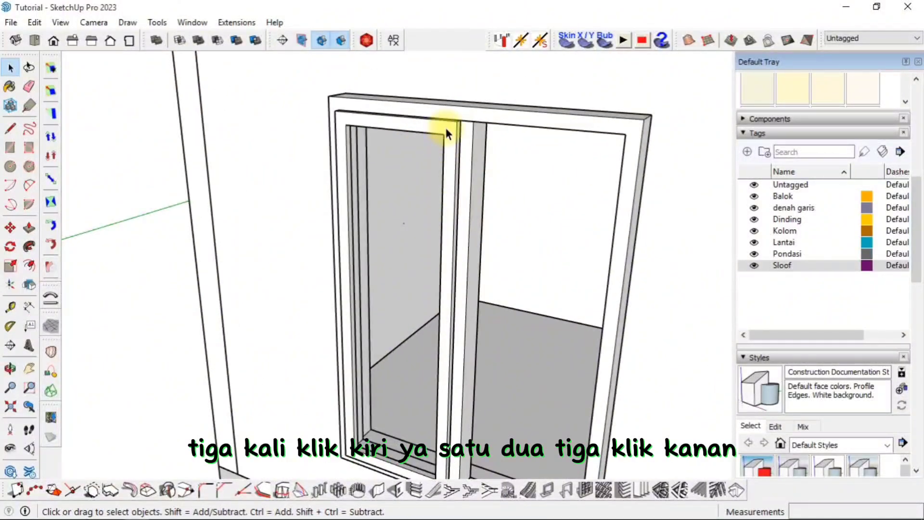
triple_click(446, 128)
right_click(445, 128)
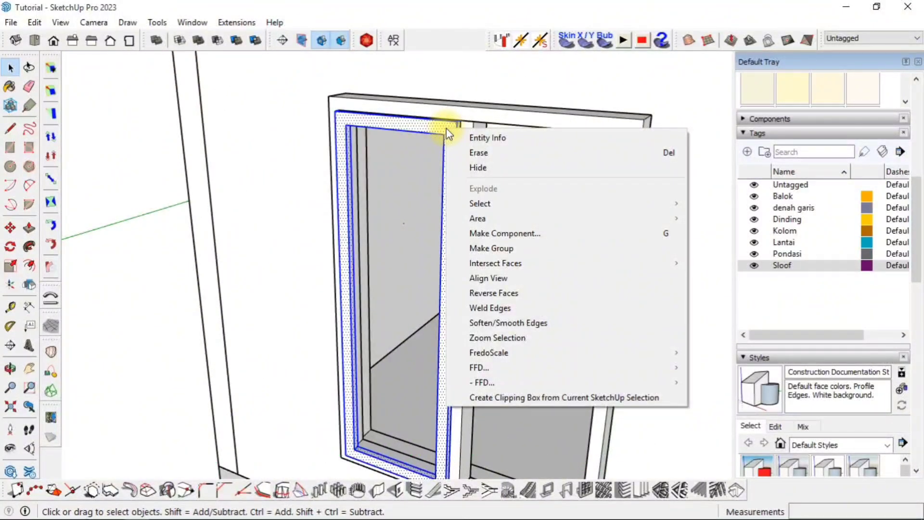
click(490, 248)
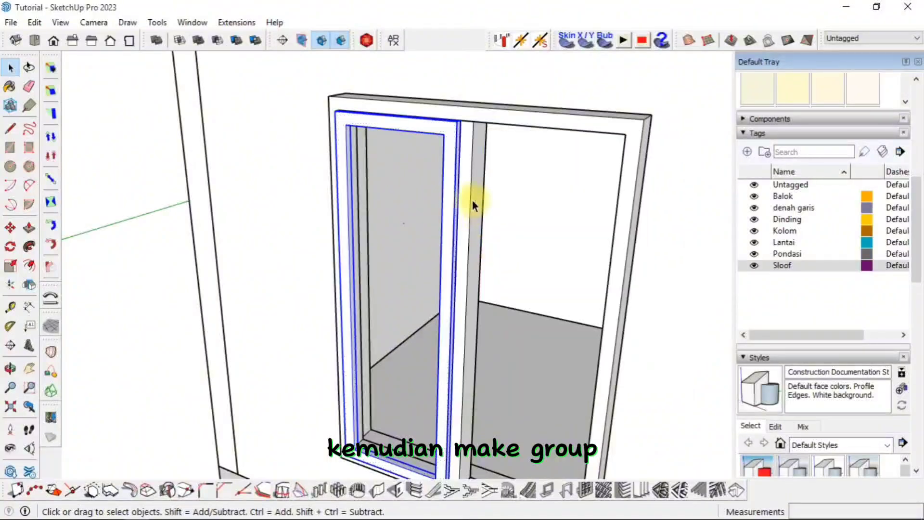
Step: Draw a pane rectangle of about 0.42 by 1.50 m inside the sash, between the depth midpoints of its opposite inner corners
scroll(457, 124, up, 3)
middle_drag(457, 124, 434, 131)
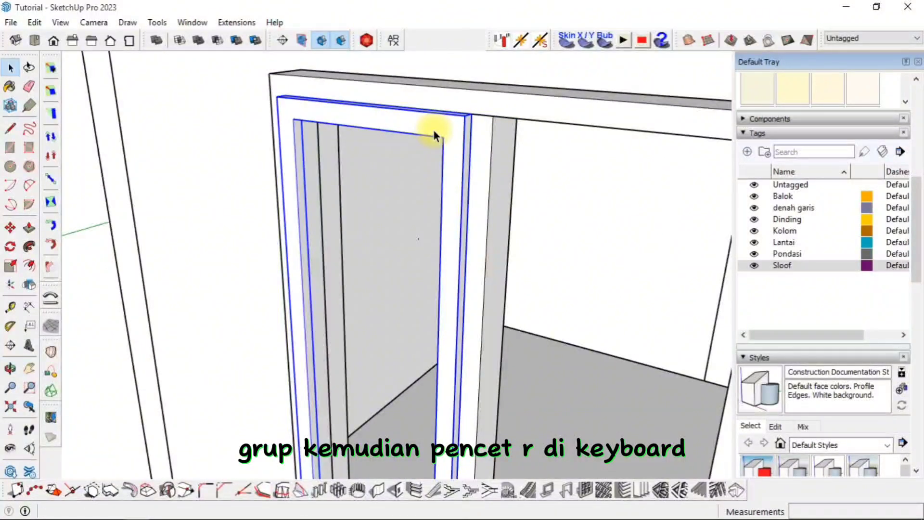
key(r)
scroll(303, 138, up, 4)
middle_drag(299, 124, 324, 140)
scroll(324, 168, down, 3)
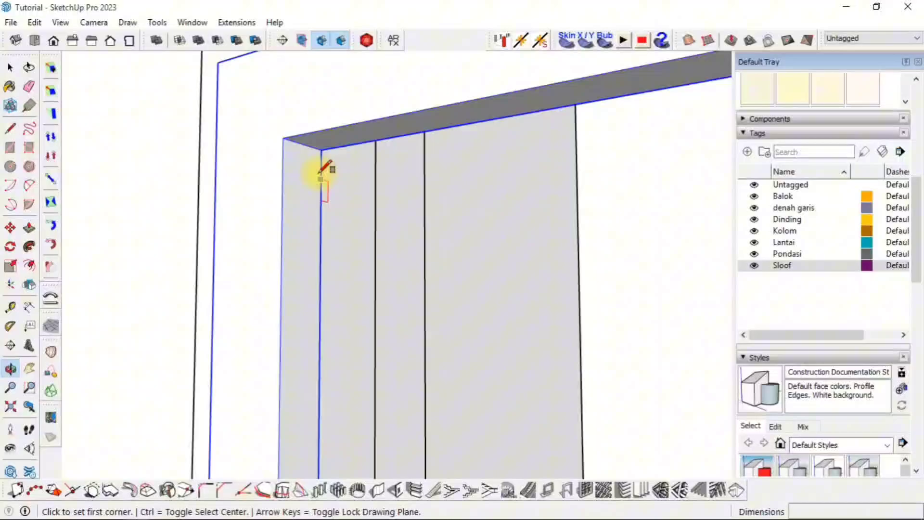
click(303, 144)
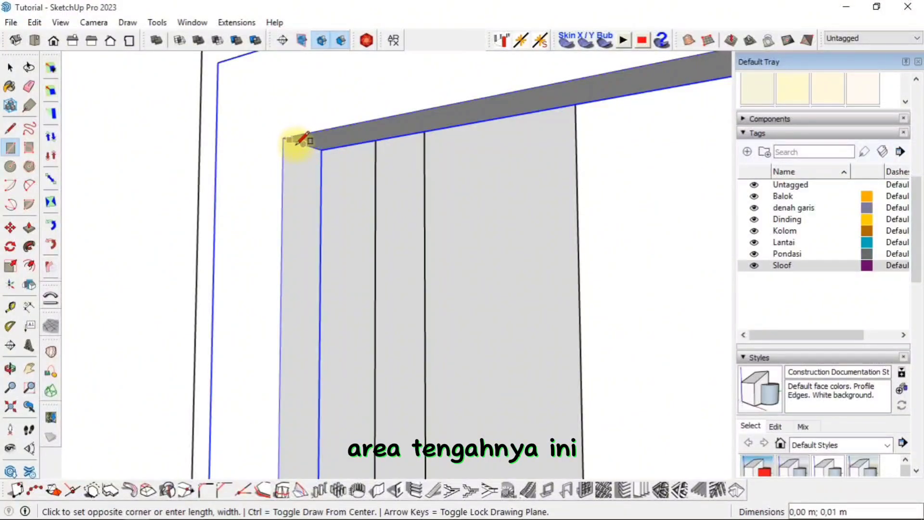
middle_drag(304, 142, 553, 264)
scroll(546, 319, up, 10)
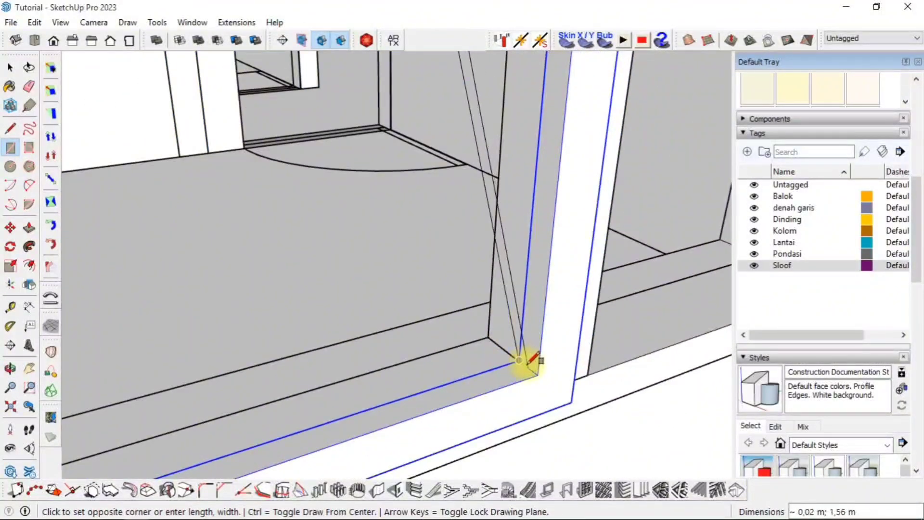
scroll(529, 364, up, 1)
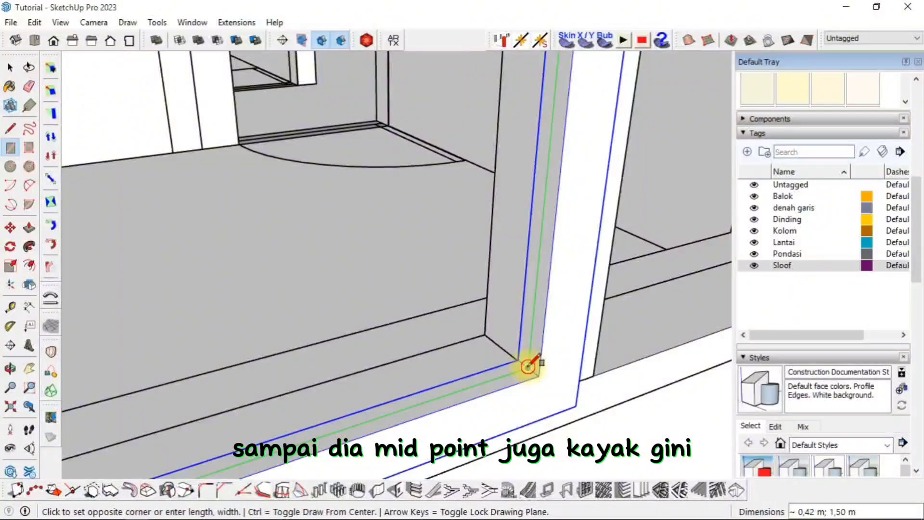
click(528, 366)
scroll(527, 358, down, 6)
middle_drag(491, 305, 227, 196)
Step: Paint the window's pane face with the Translucent Glass Tinted material from the Glass and Mirrors collection
key(space)
middle_drag(207, 159, 265, 235)
click(265, 235)
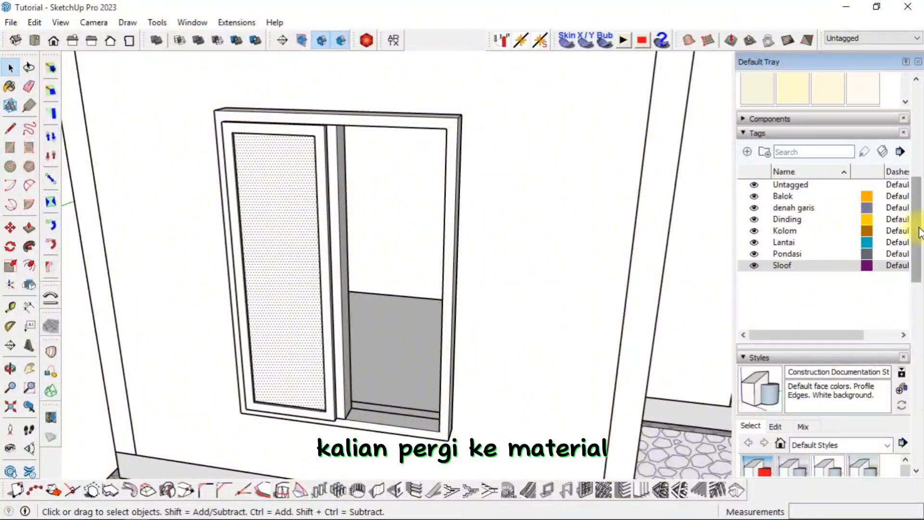
drag(917, 232, 896, 179)
click(886, 194)
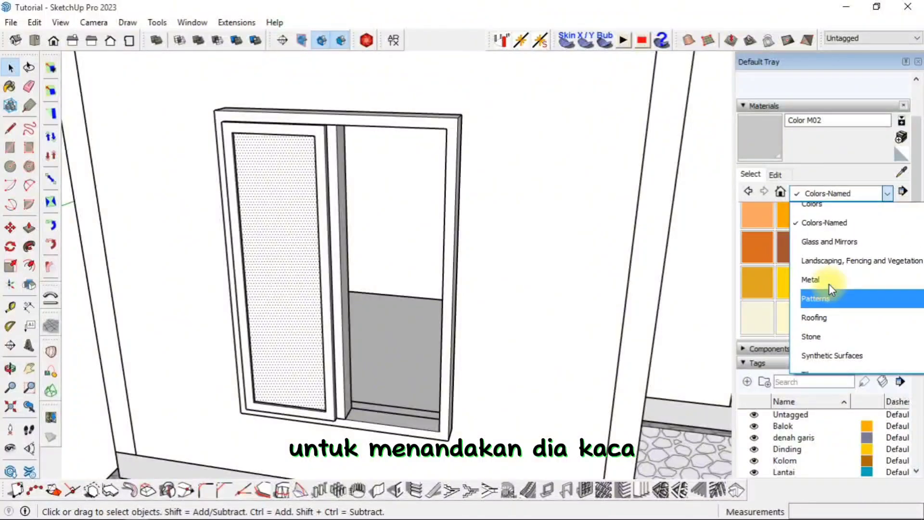
scroll(830, 289, up, 1)
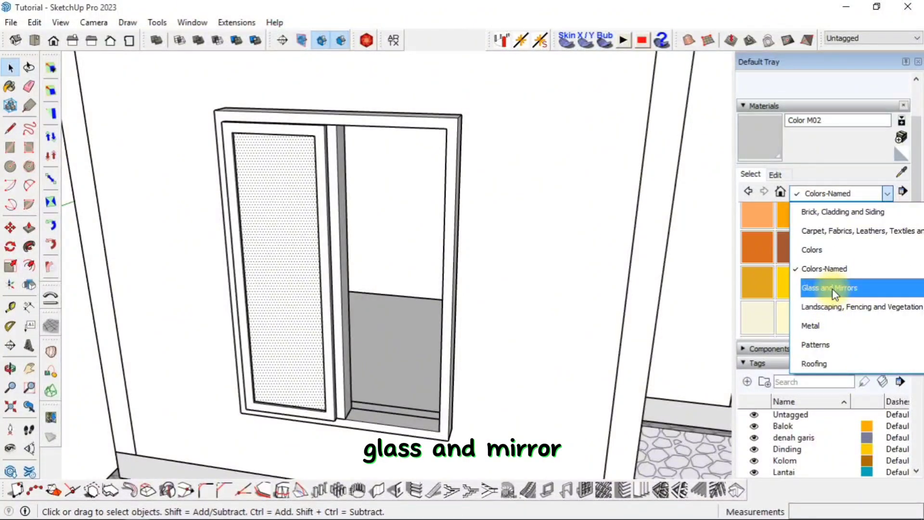
click(833, 288)
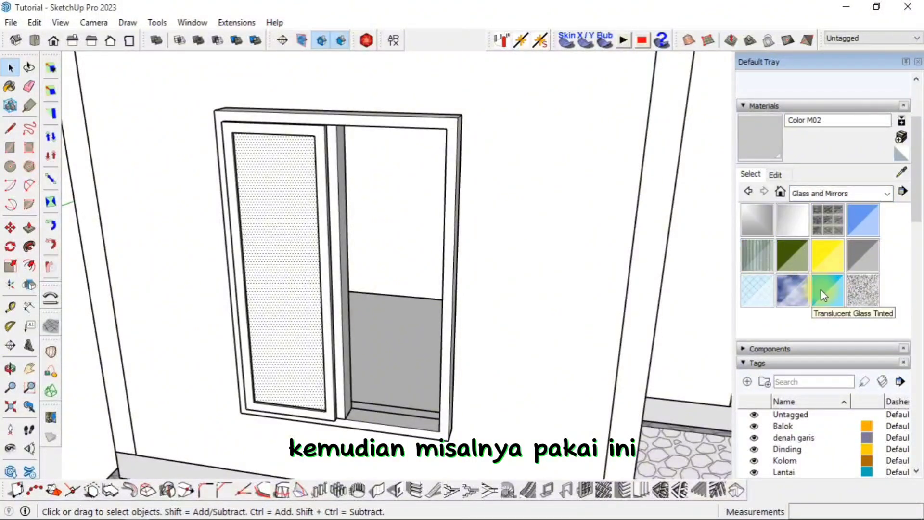
click(821, 289)
click(278, 229)
key(space)
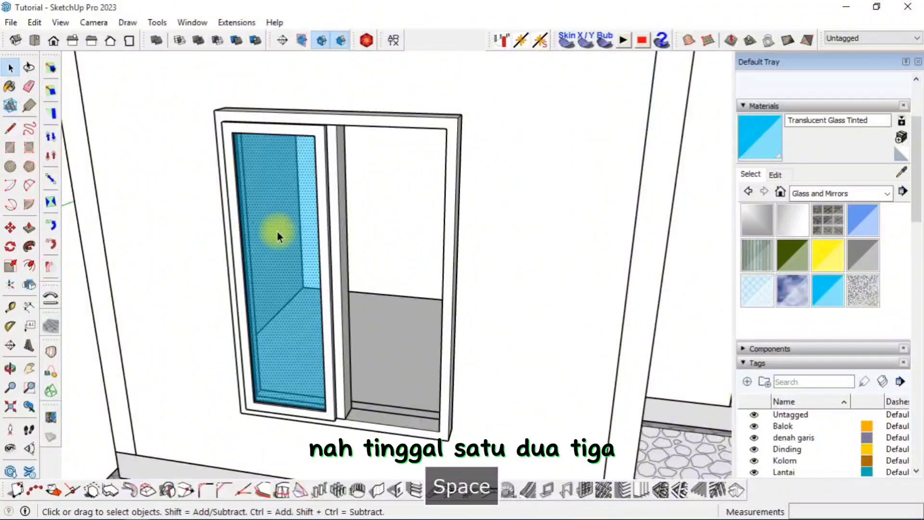
Step: Make the tinted glass pane a group
click(276, 231)
right_click(277, 232)
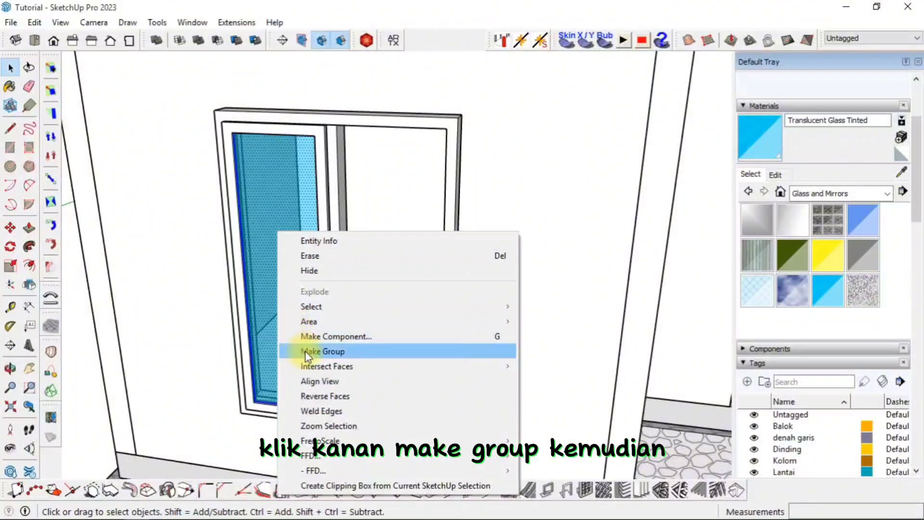
click(323, 351)
Step: Select the glass pane together with its surrounding sash and combine them into one group
scroll(253, 197, up, 2)
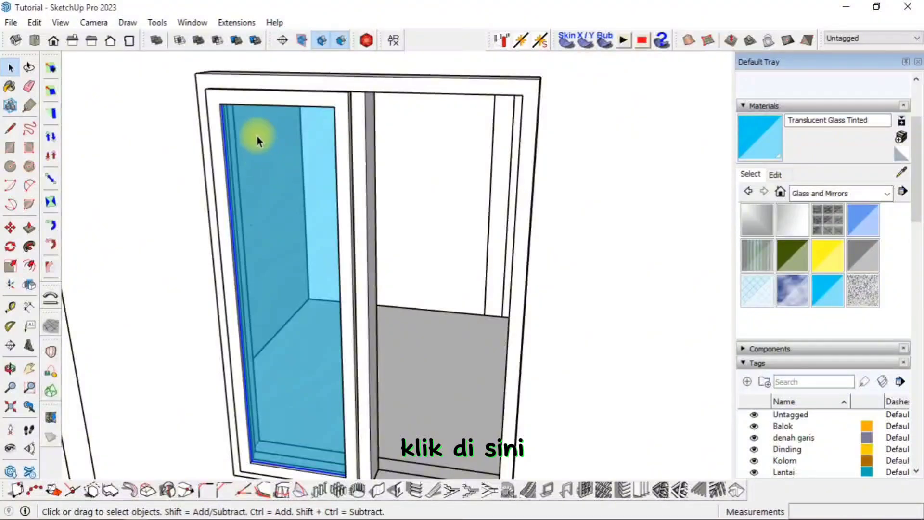
shift+click(227, 96)
right_click(229, 98)
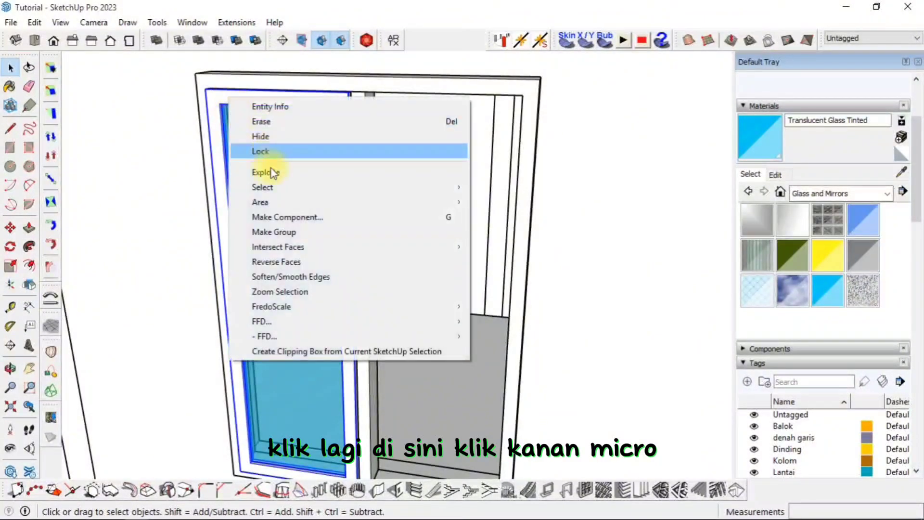
click(272, 232)
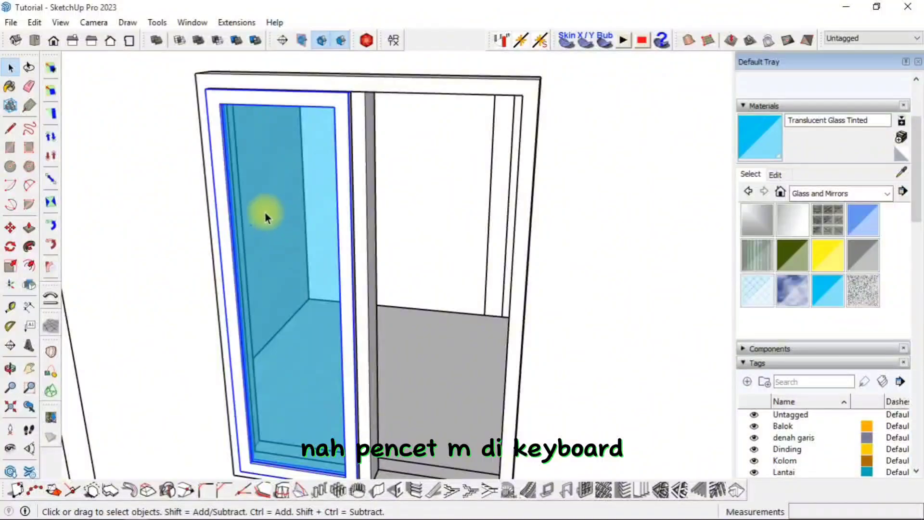
Step: Move the glazed sash group 0.03 m inward along the green axis so it sits flush with the window frame's face
key(m)
scroll(203, 91, up, 3)
middle_drag(206, 88, 271, 226)
scroll(271, 226, up, 3)
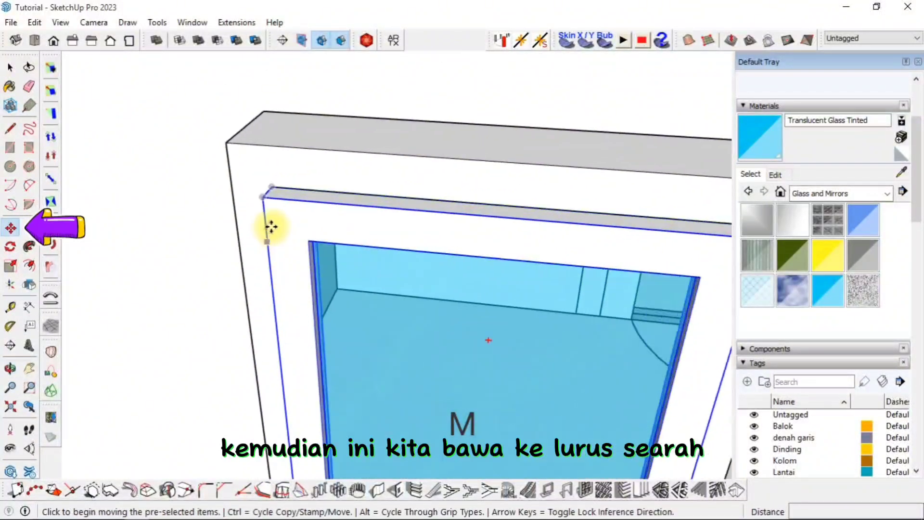
scroll(271, 226, up, 2)
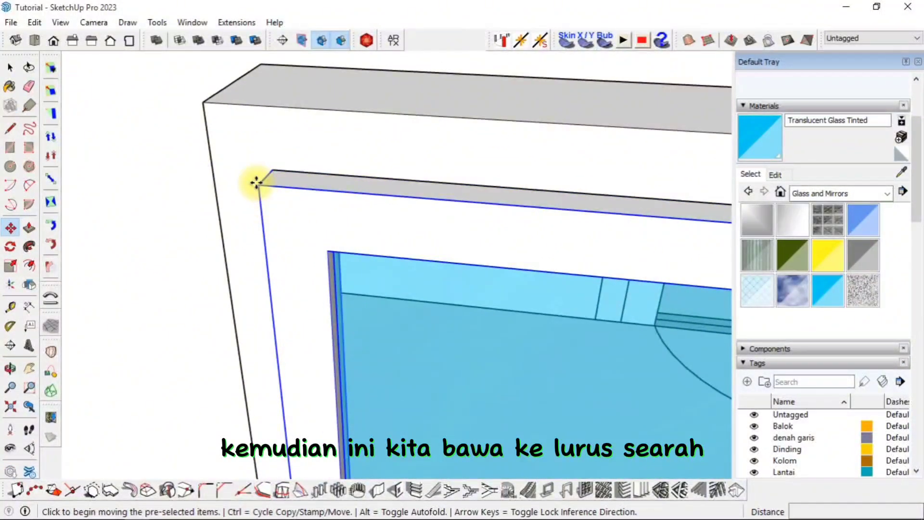
click(257, 180)
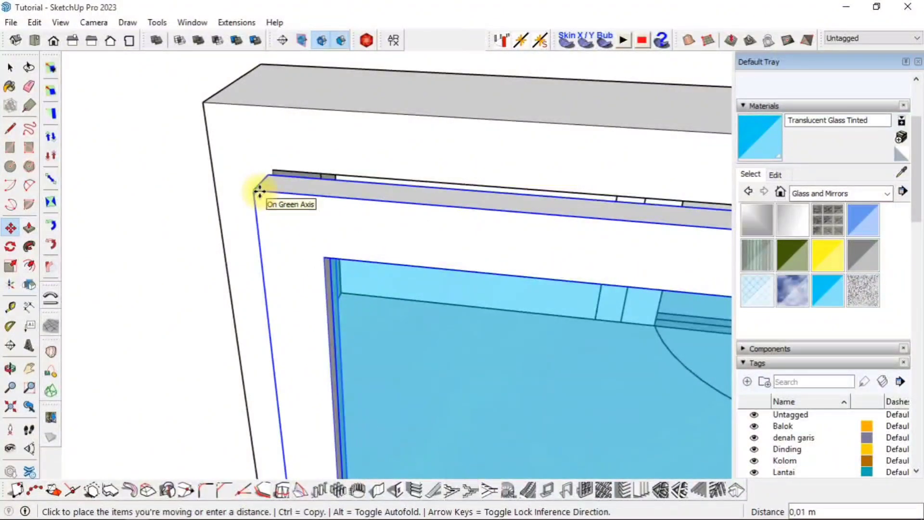
key(Left)
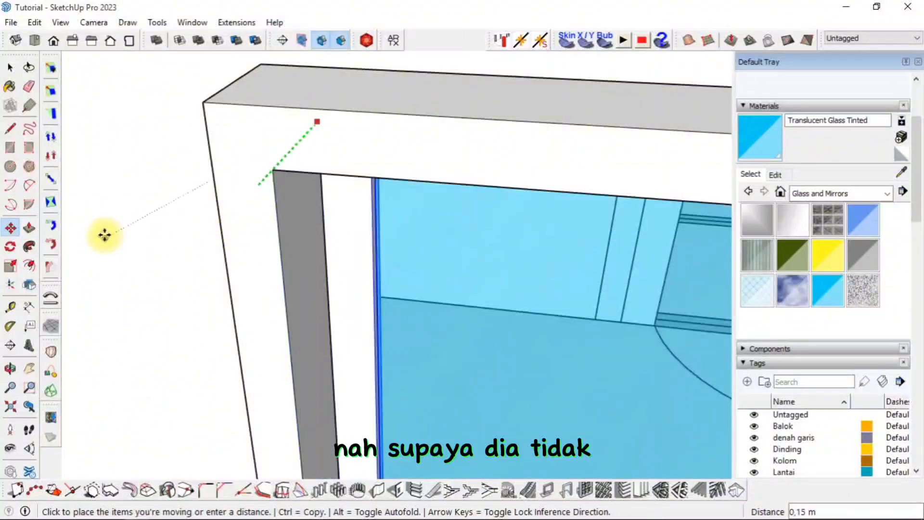
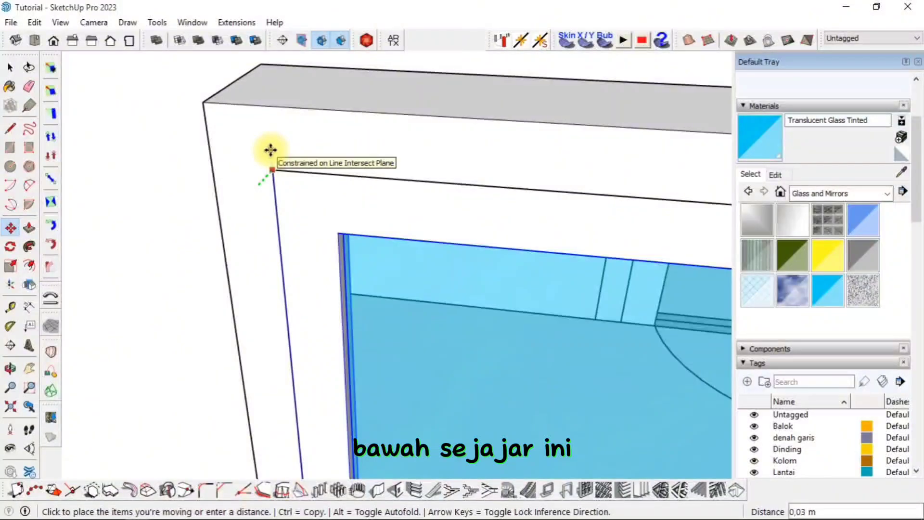
click(273, 170)
scroll(382, 237, down, 10)
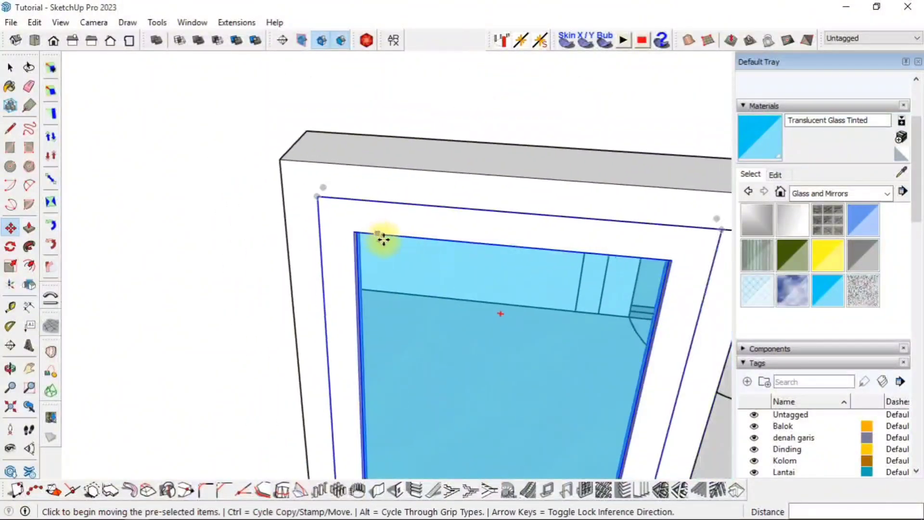
Step: Copy the glazed sash about 0.57 m sideways from its upper-left corner into the frame's empty right opening
scroll(336, 187, up, 6)
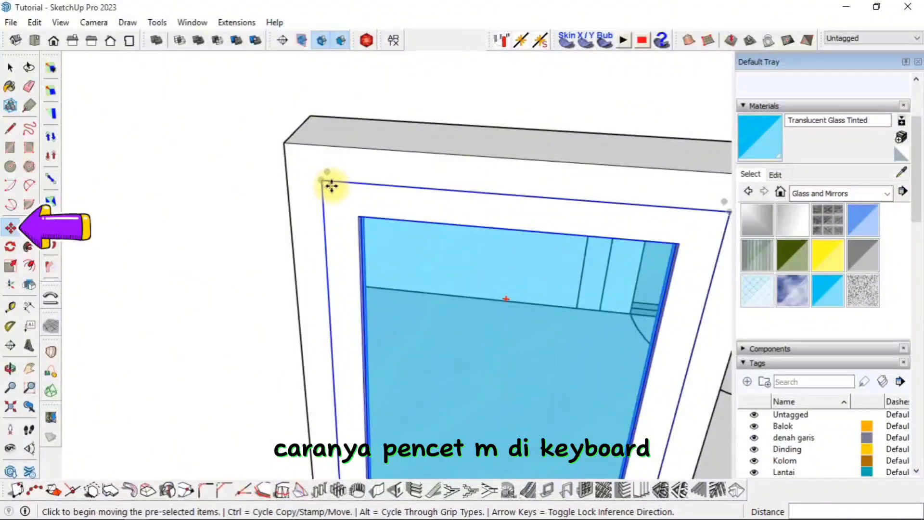
click(324, 181)
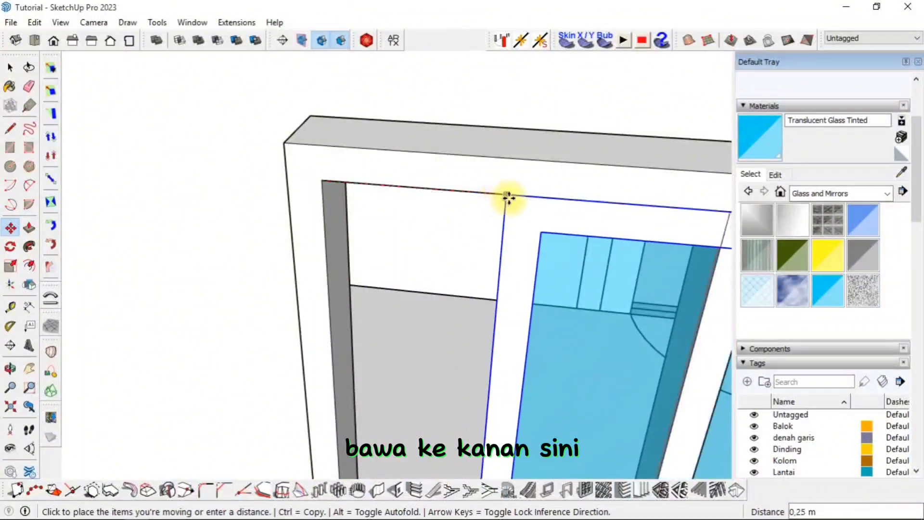
key(ctrl)
middle_drag(519, 200, 263, 167)
scroll(398, 181, up, 3)
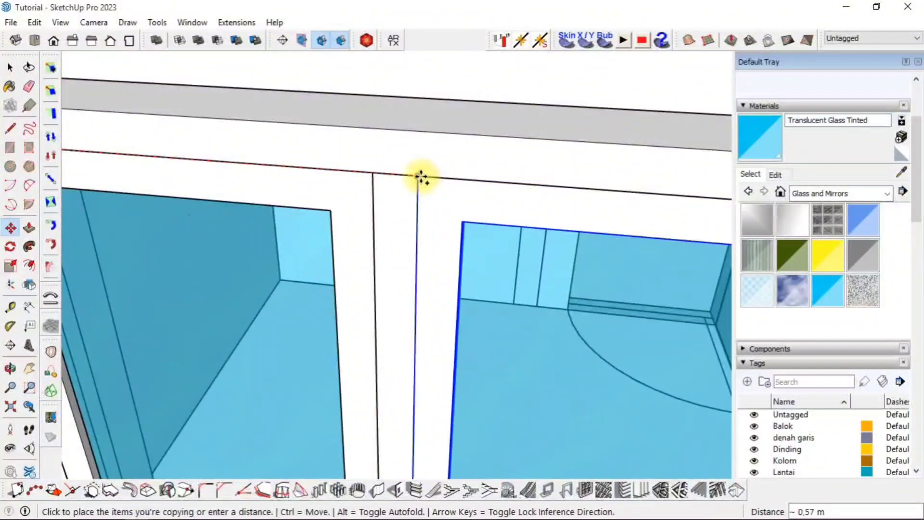
click(420, 177)
scroll(405, 209, down, 5)
middle_drag(406, 227, 392, 192)
key(space)
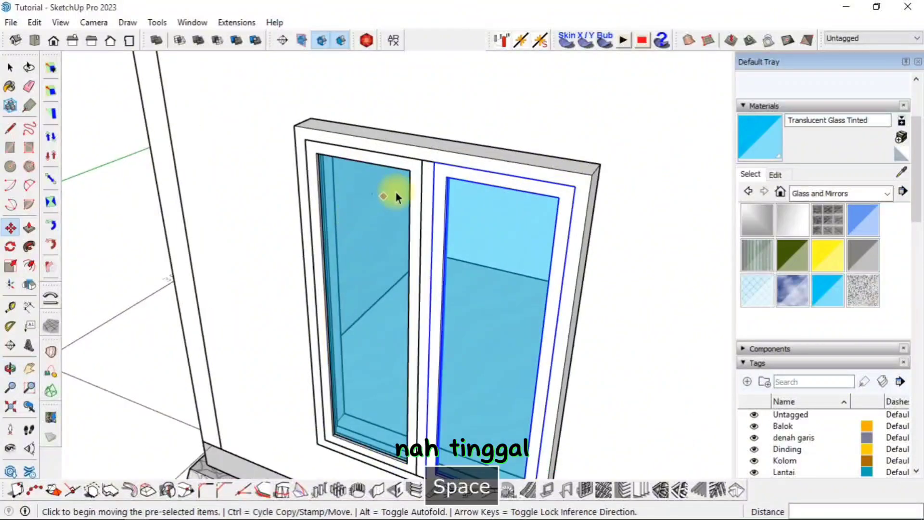
Step: Paint the window frame, both sashes and the centre mullion with the Wood Bamboo material from the Wood collection
scroll(402, 168, up, 3)
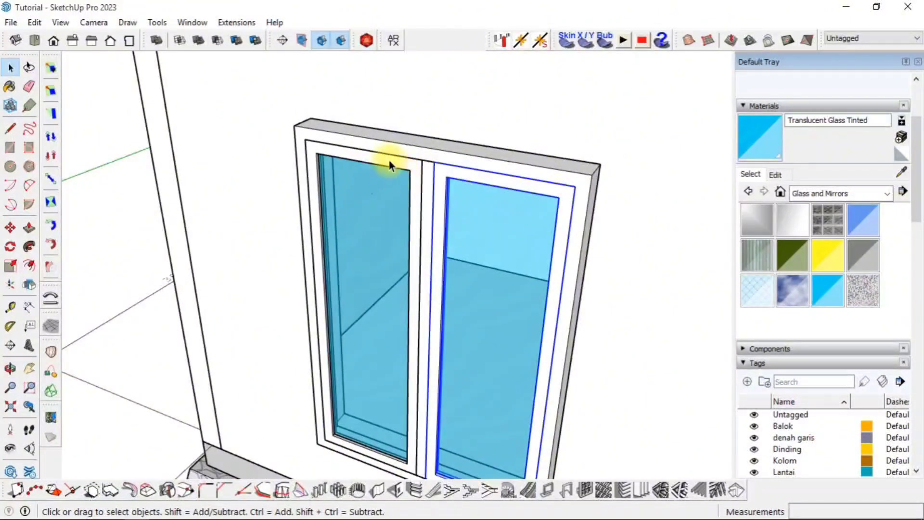
scroll(380, 163, up, 2)
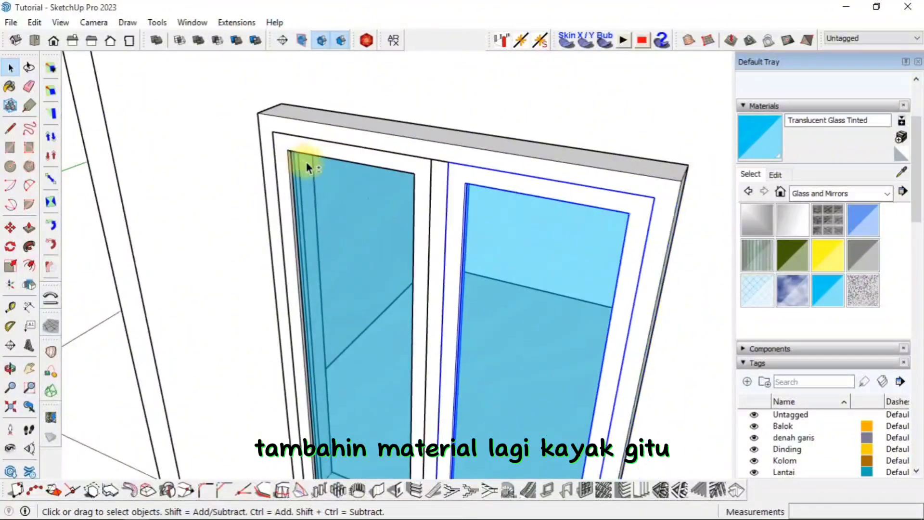
middle_drag(305, 161, 295, 140)
scroll(316, 126, up, 2)
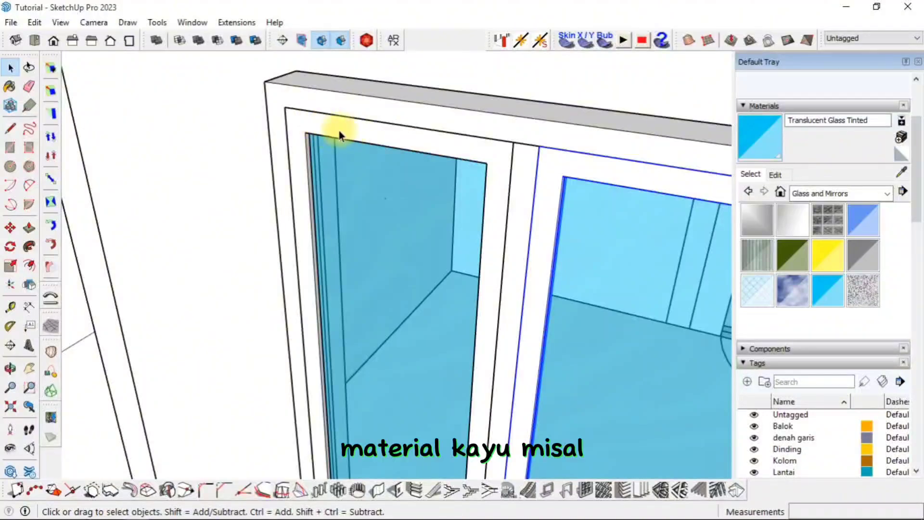
click(877, 195)
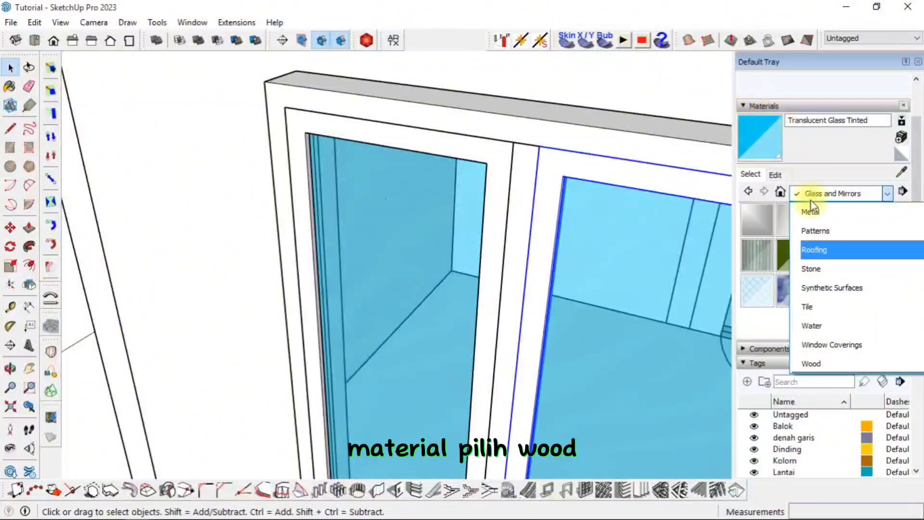
click(818, 364)
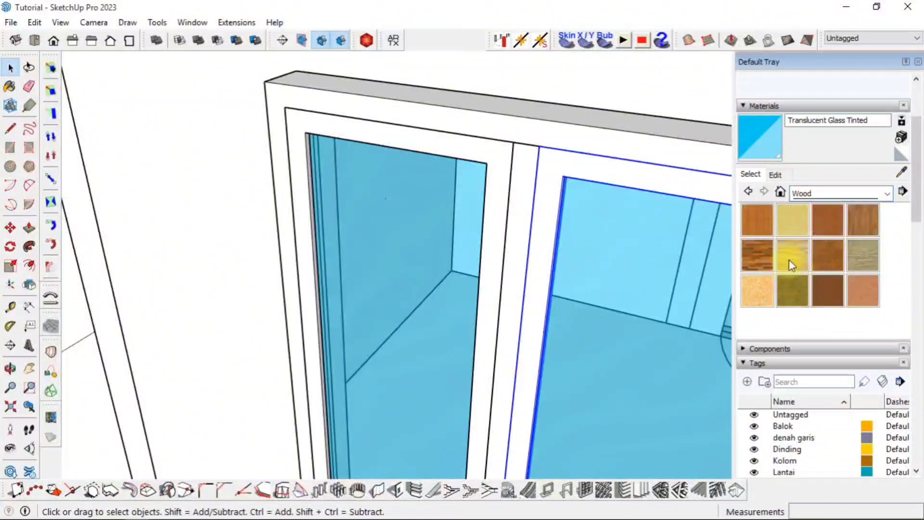
click(758, 217)
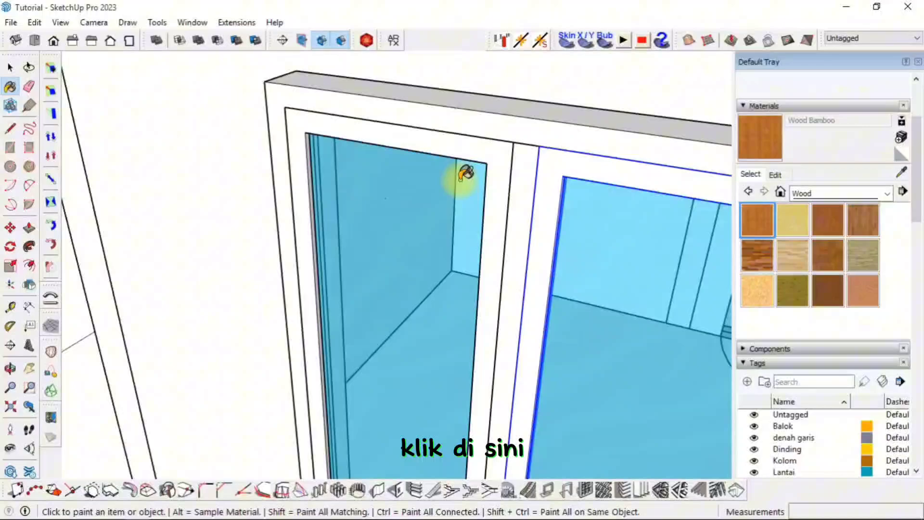
click(485, 125)
click(487, 146)
click(556, 162)
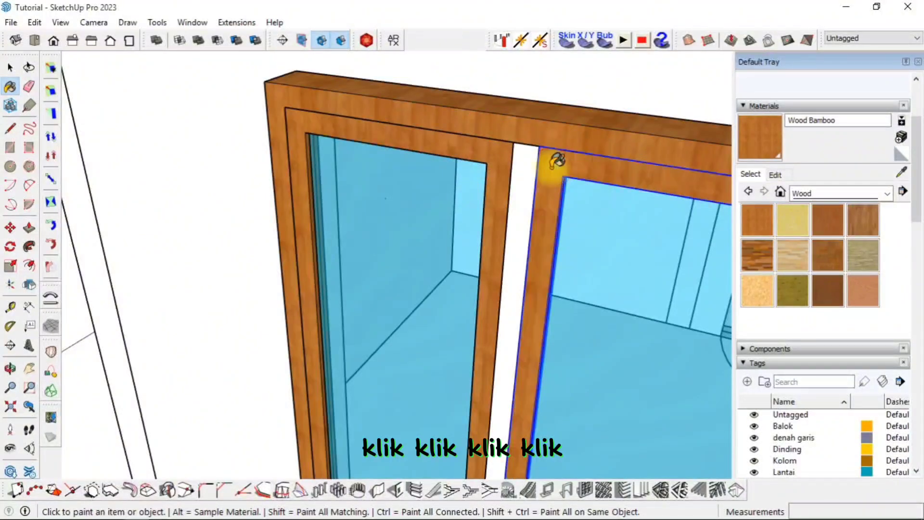
click(529, 163)
scroll(532, 173, down, 5)
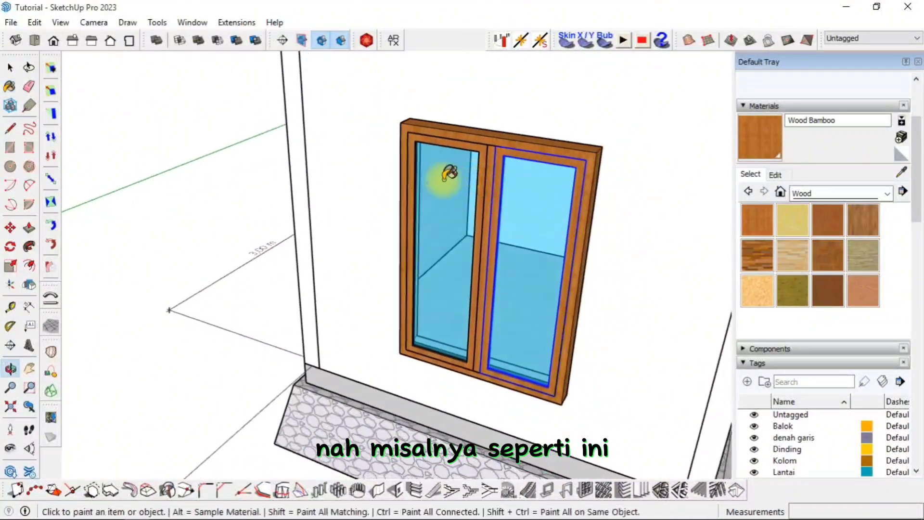
key(space)
scroll(392, 121, up, 5)
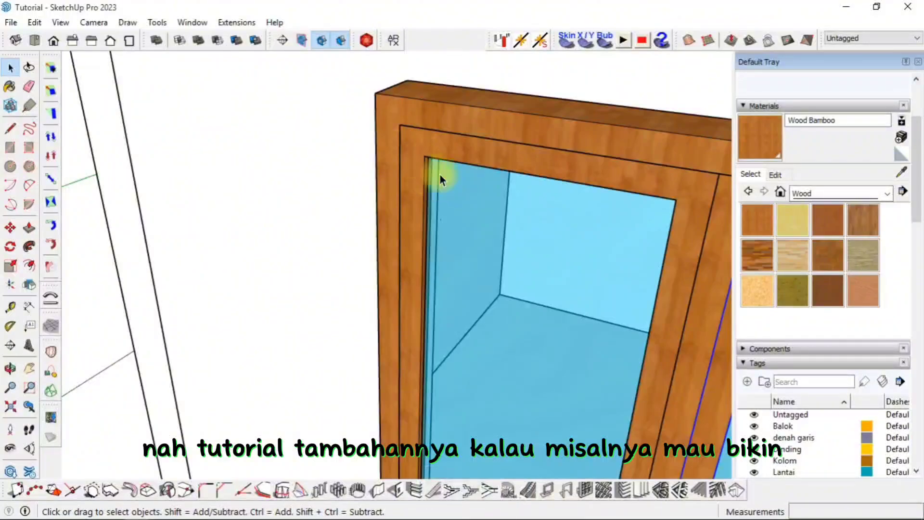
scroll(453, 198, down, 2)
middle_drag(463, 222, 382, 154)
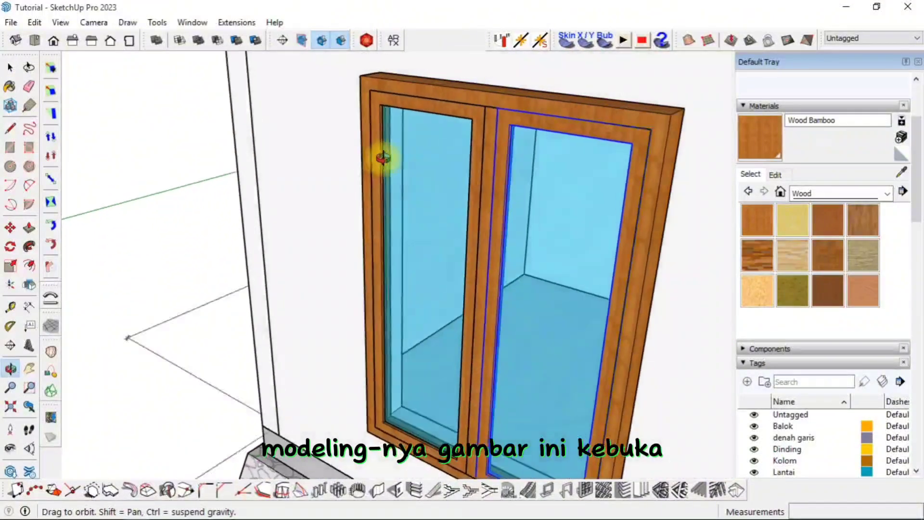
scroll(380, 111, up, 3)
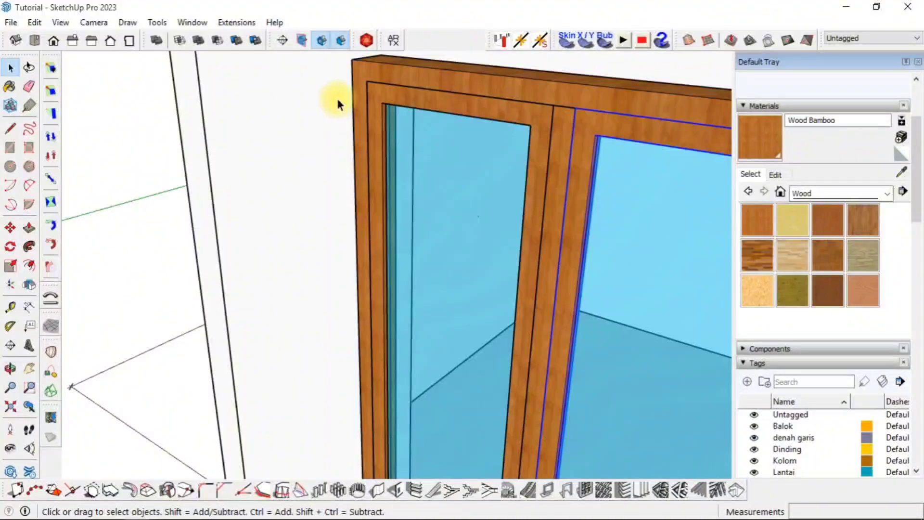
key(q)
middle_drag(336, 93, 430, 157)
scroll(411, 185, up, 3)
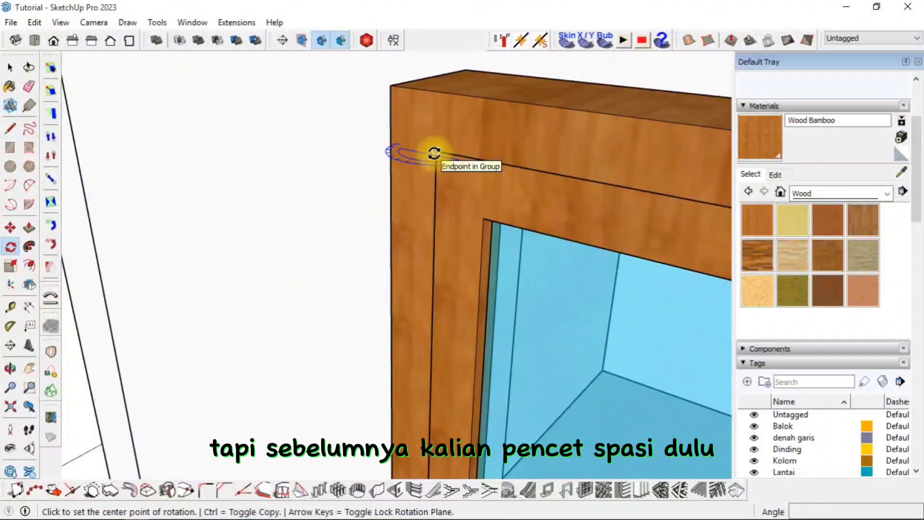
key(space)
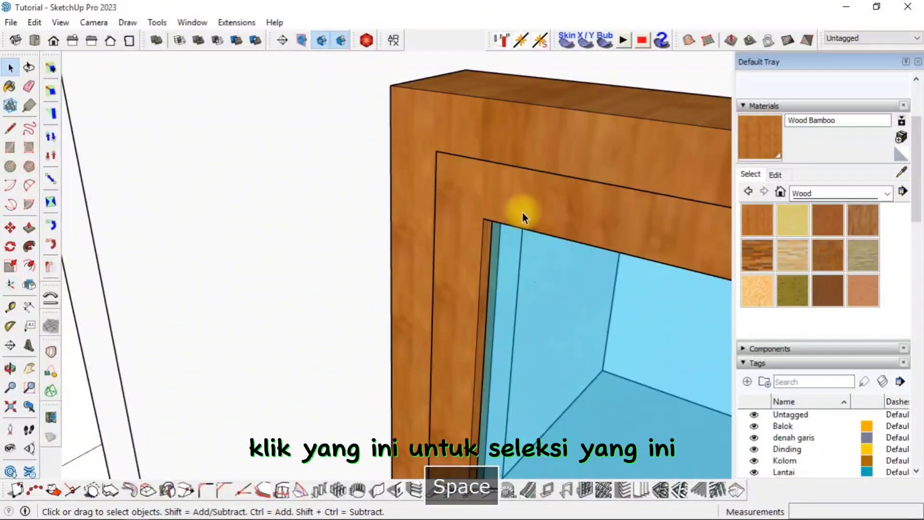
Step: Rotate the left glazed sash 15 degrees outward about the red axis, pivoting at its upper-left corner, to tilt it open
click(493, 242)
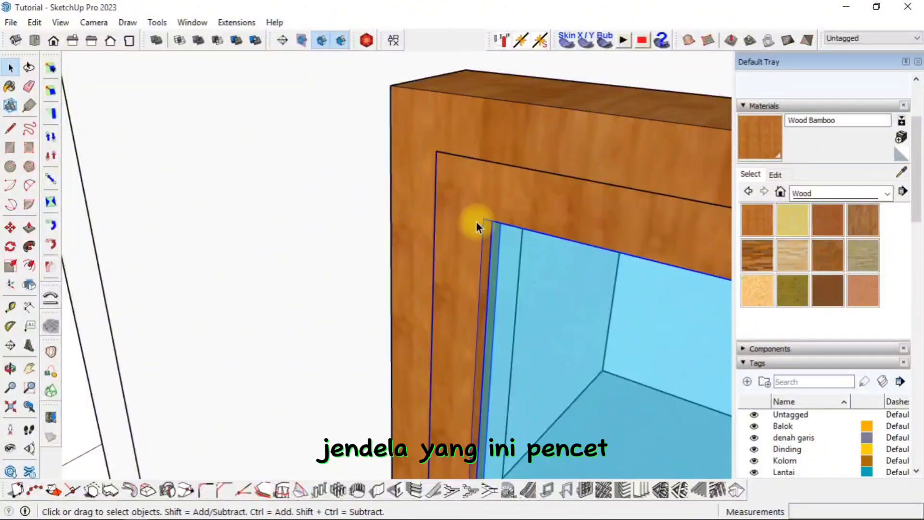
key(q)
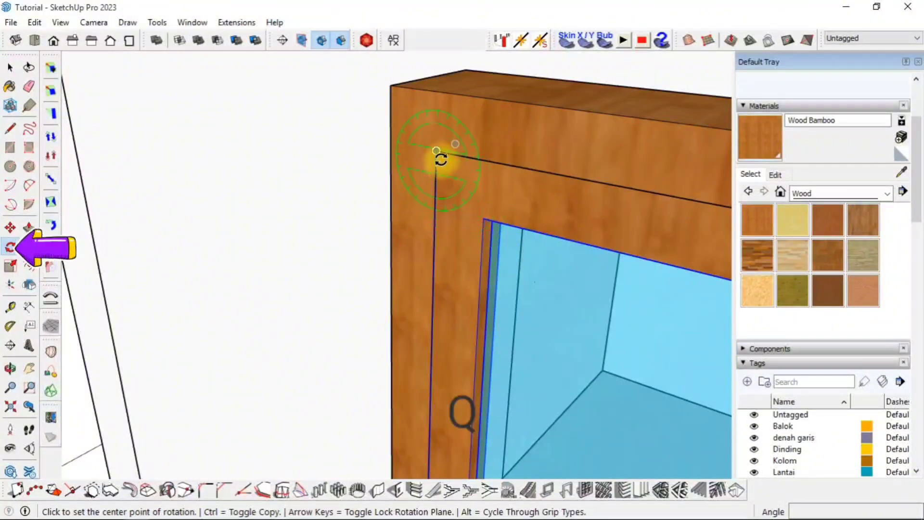
key(Right)
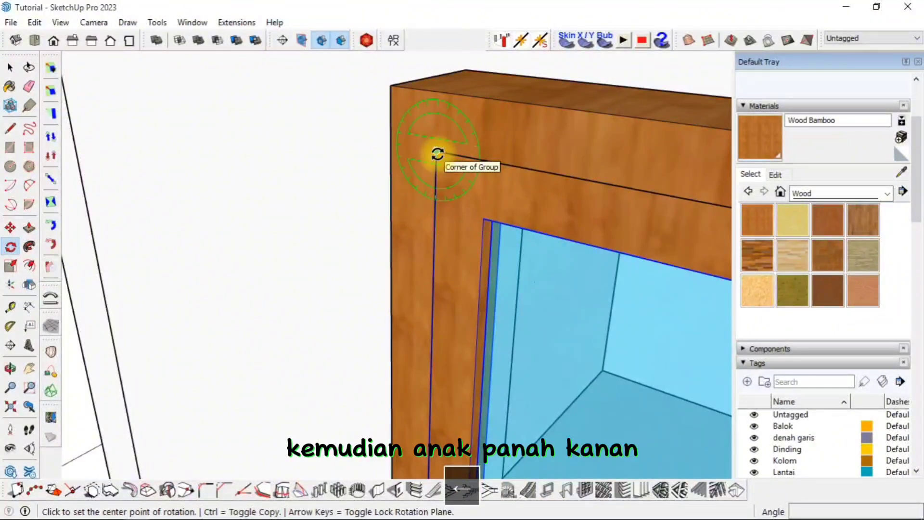
key(Right)
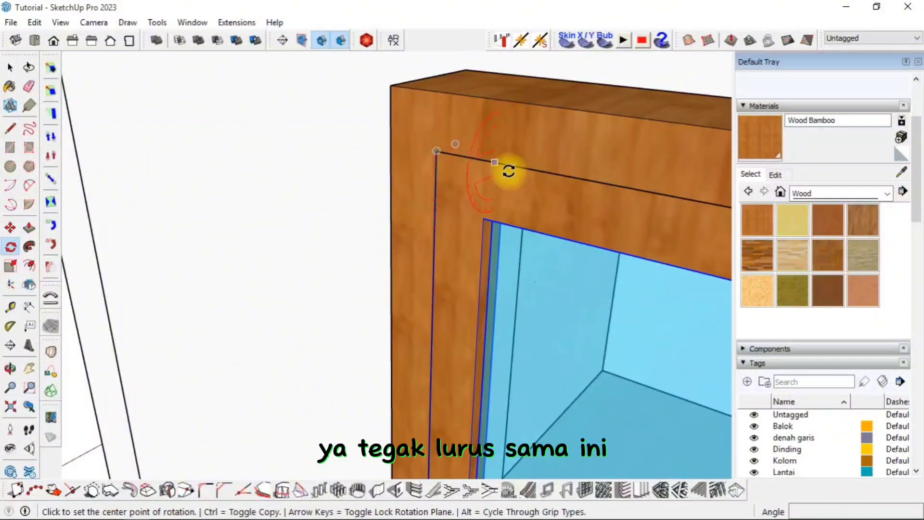
click(436, 150)
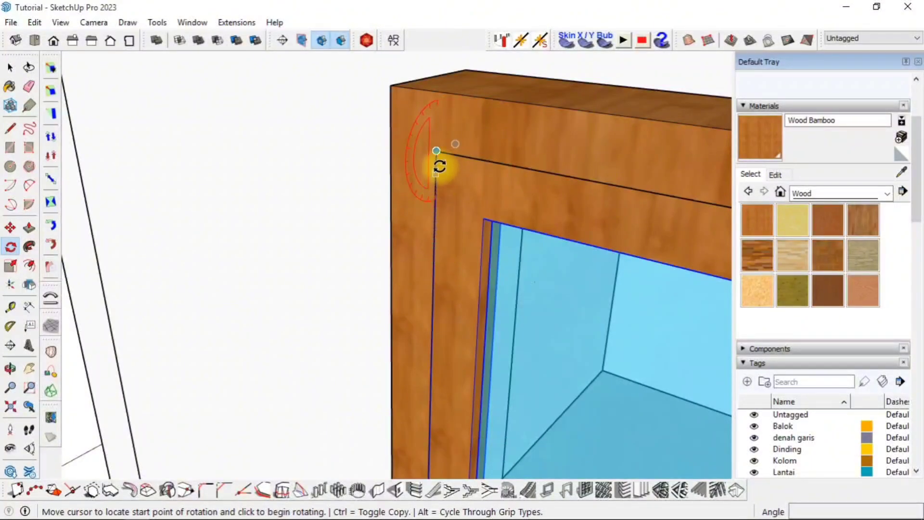
click(436, 284)
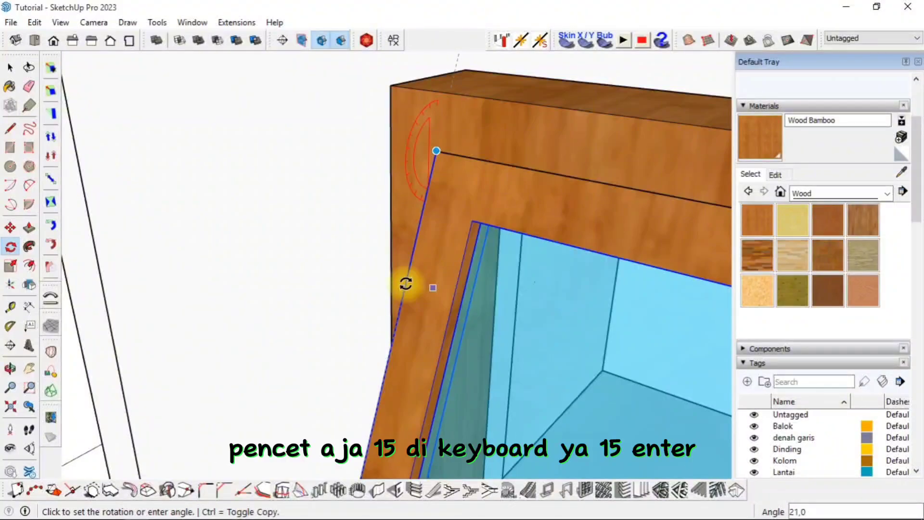
text(15)
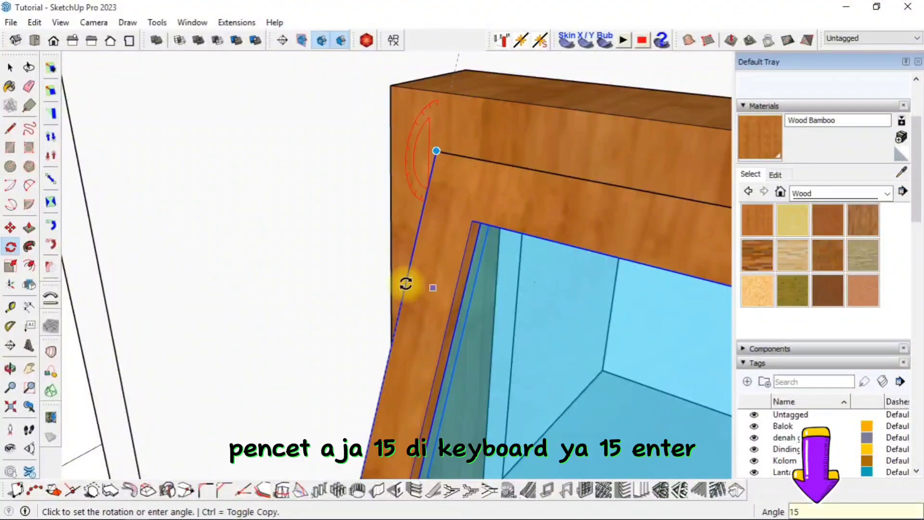
key(Return)
scroll(405, 284, down, 10)
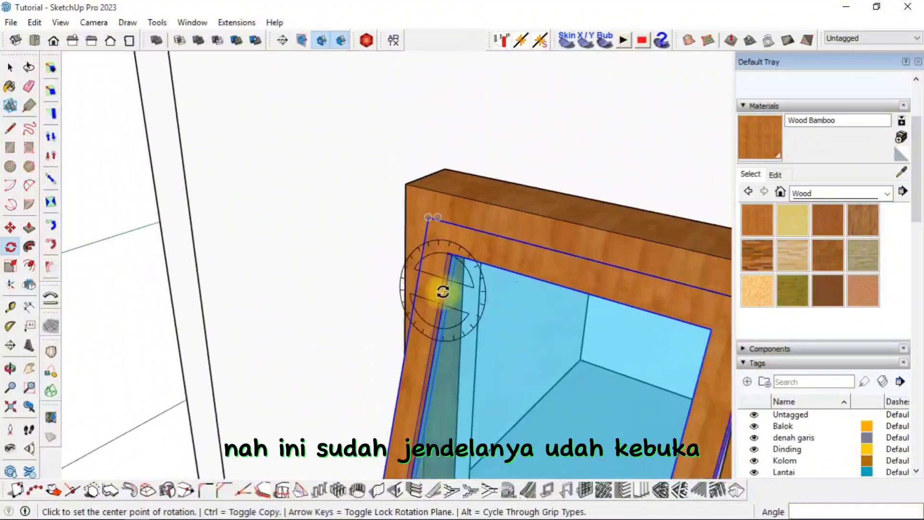
middle_drag(478, 347, 510, 232)
scroll(568, 286, down, 3)
key(space)
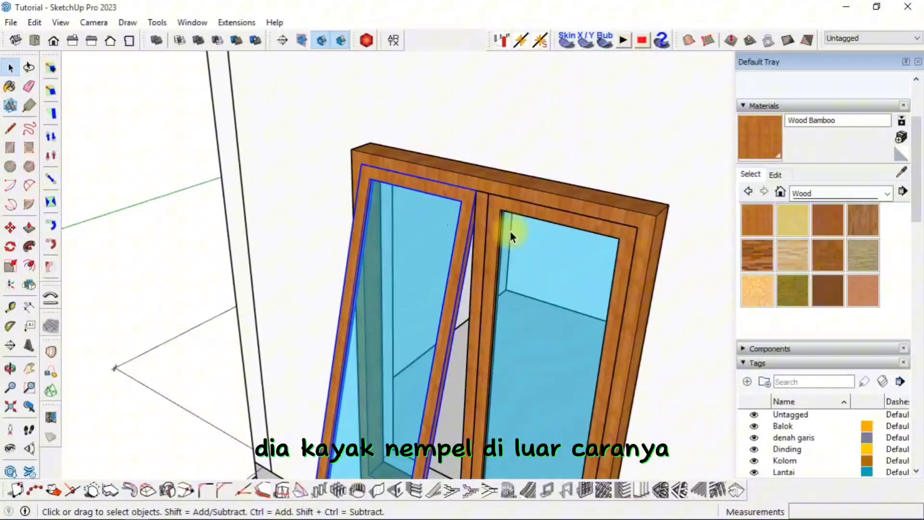
Step: Combine the tilted left sash, the right sash, the window frame and the centre mullion into one group
ctrl+click(501, 207)
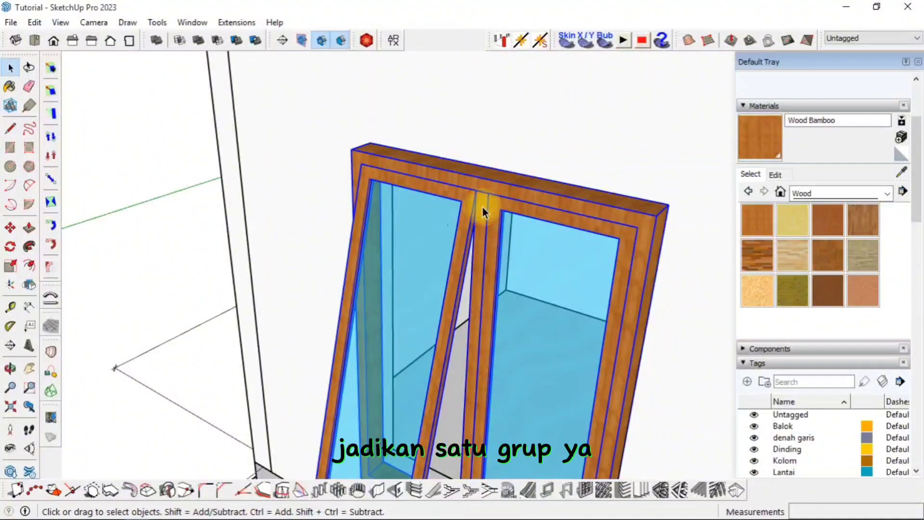
right_click(483, 206)
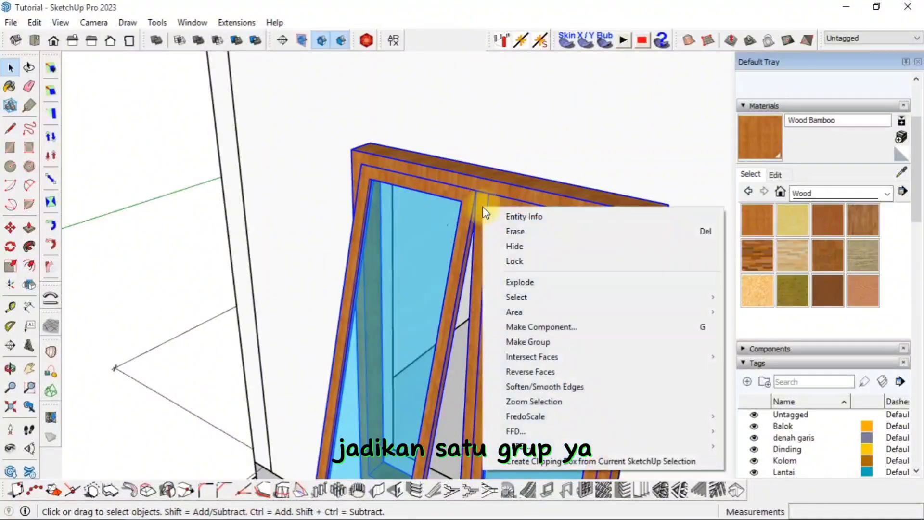
click(526, 341)
Step: Move the window group inward along the green axis from its upper-left front corner to seat the frame in the wall opening, and deselect it
key(m)
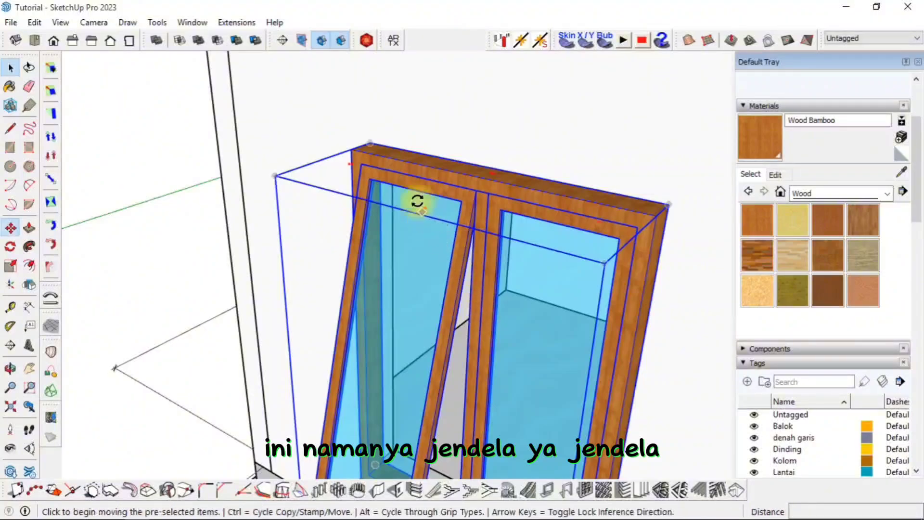
scroll(359, 148, up, 6)
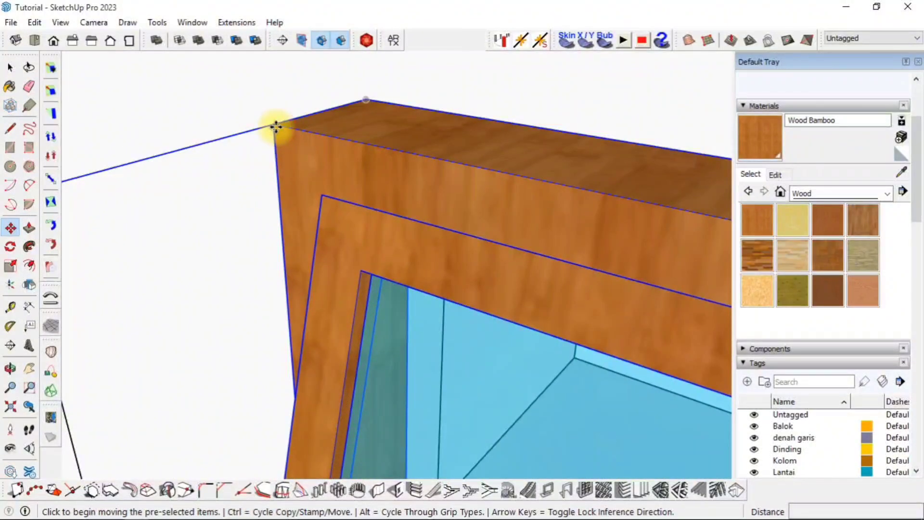
click(275, 126)
key(Left)
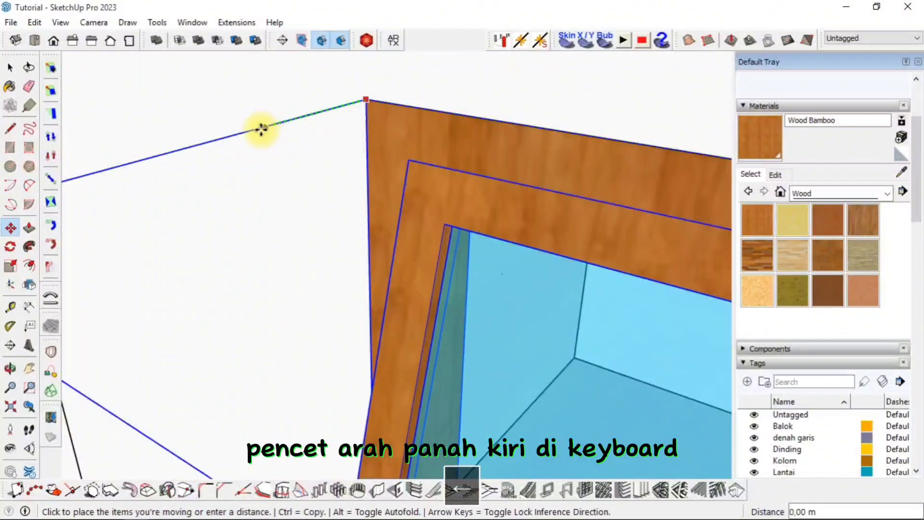
middle_drag(373, 113, 379, 158)
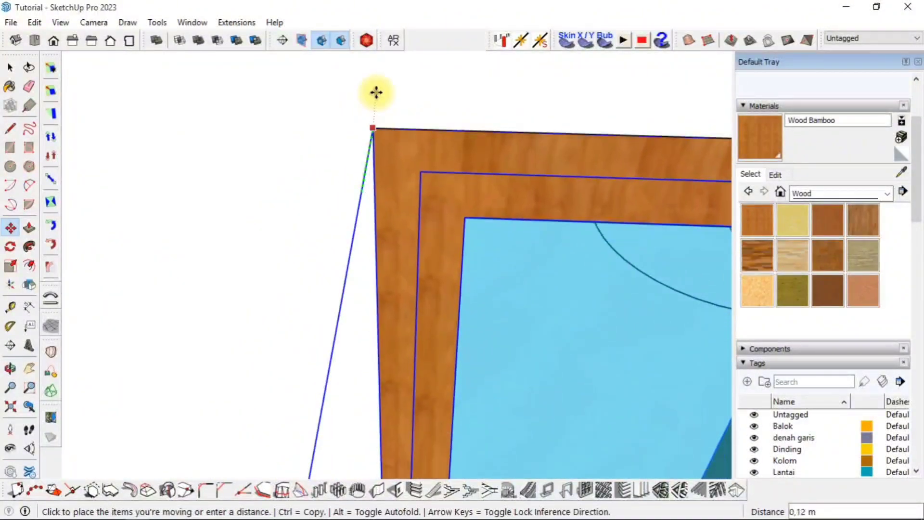
click(326, 110)
scroll(452, 171, down, 10)
middle_drag(472, 183, 304, 327)
key(space)
middle_drag(291, 290, 452, 285)
key(space)
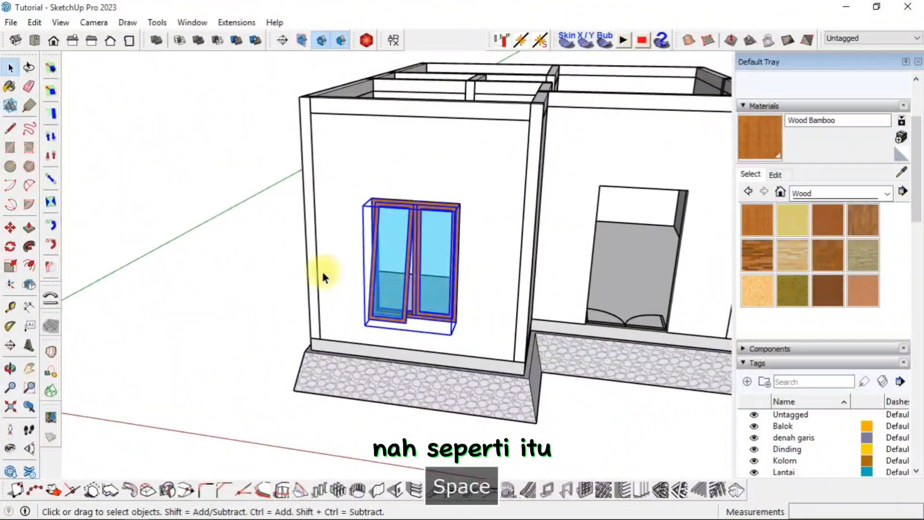
click(281, 265)
Step: Examine the empty door opening and the front facade with the installed window from several angles
scroll(496, 293, down, 3)
shift+middle_drag(526, 301, 507, 306)
scroll(418, 319, up, 10)
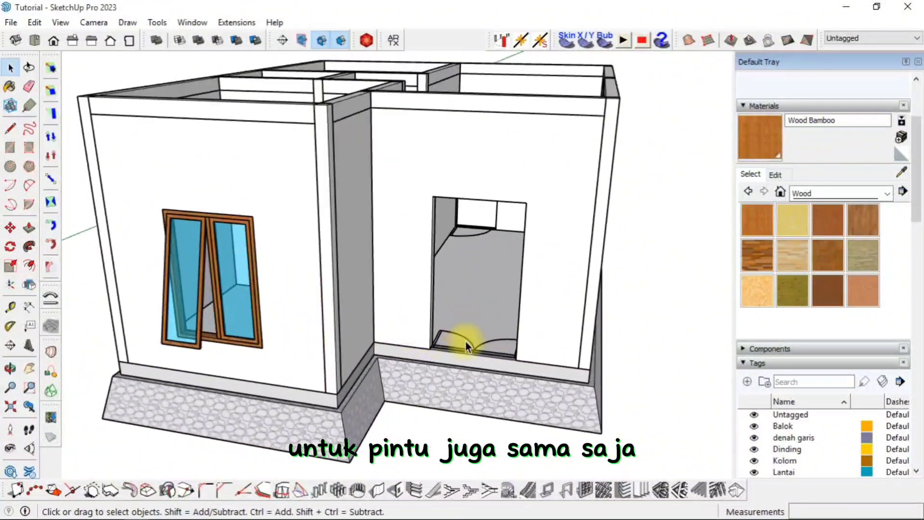
middle_drag(435, 326, 417, 327)
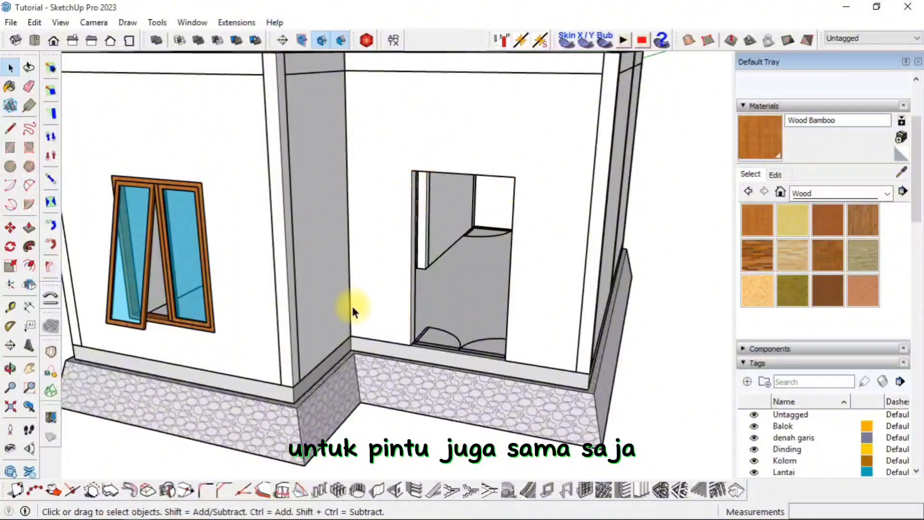
scroll(418, 338, up, 3)
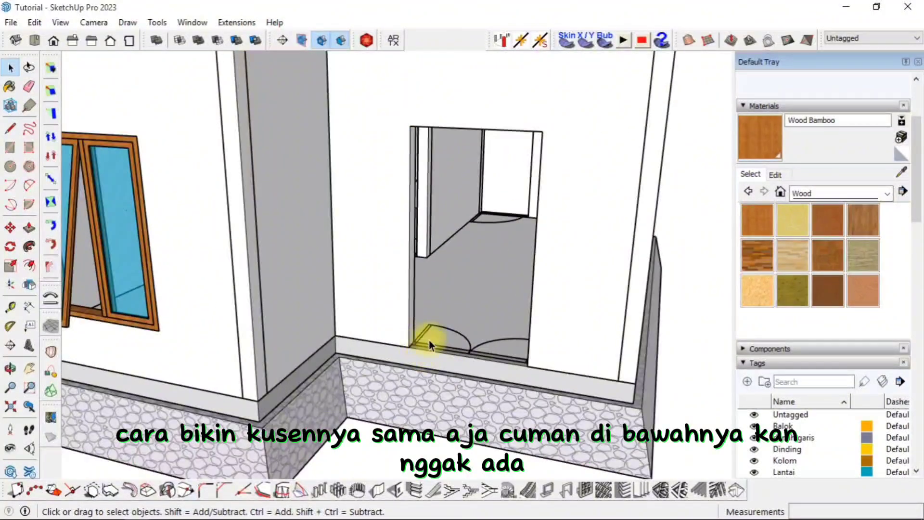
scroll(435, 345, down, 3)
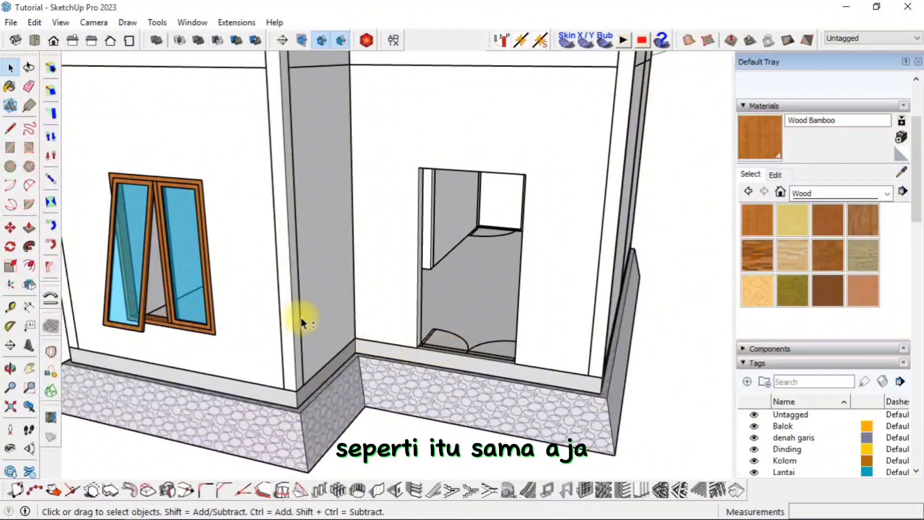
middle_drag(300, 314, 441, 279)
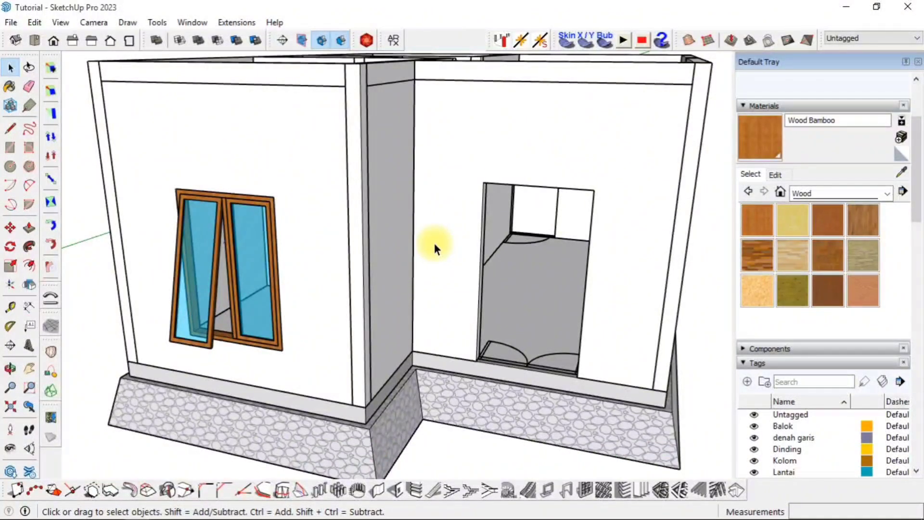
middle_drag(432, 245, 495, 278)
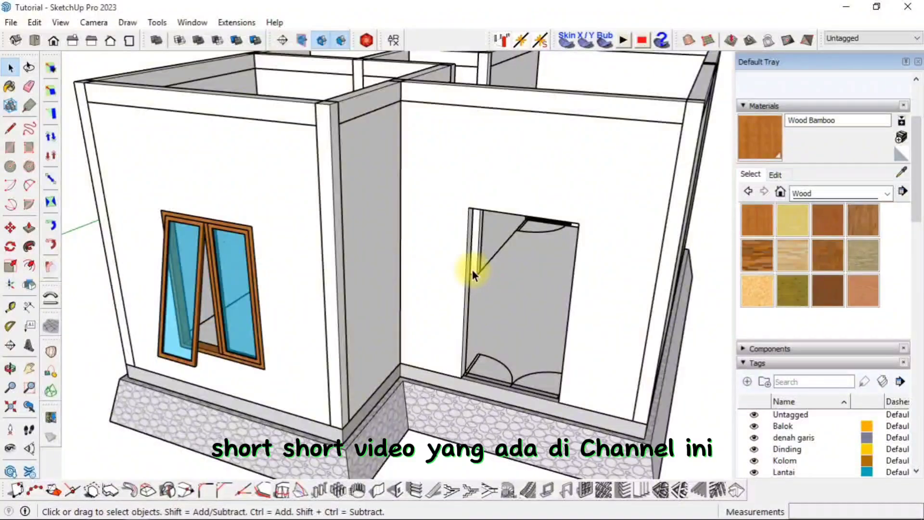
scroll(367, 322, down, 5)
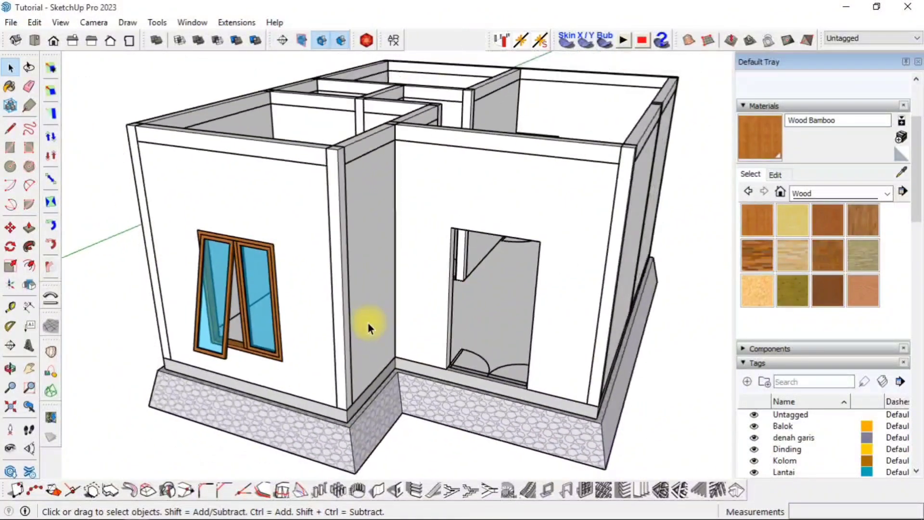
middle_drag(328, 316, 336, 291)
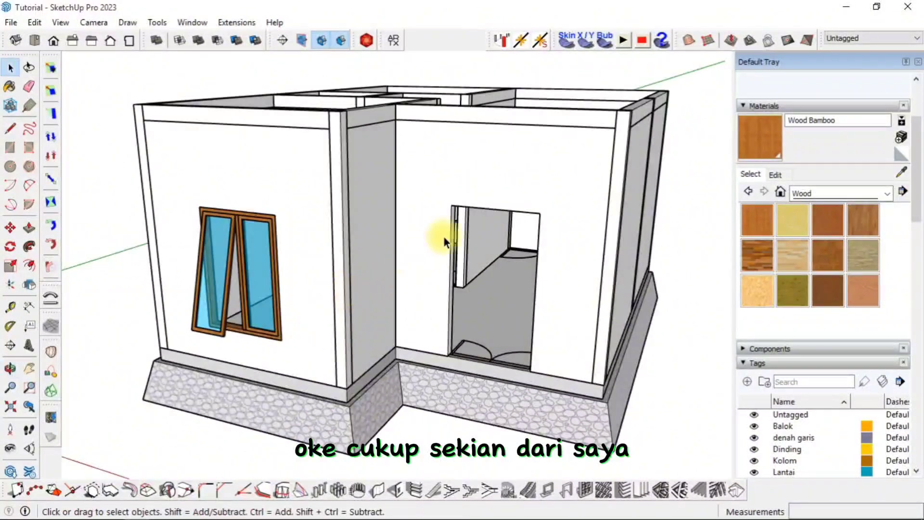